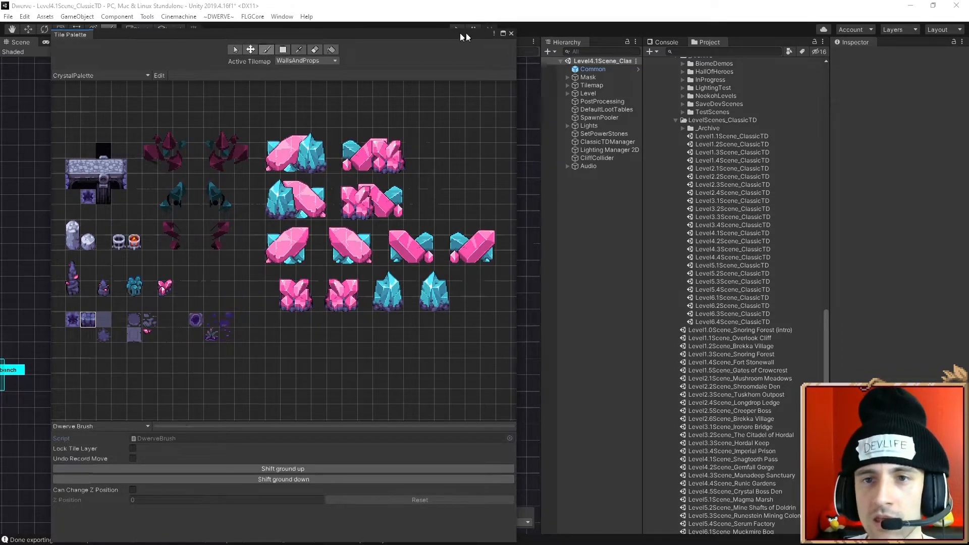
- Move the Tile Palette window off the scene view and look over the Level 4.1 cave map
{"action": "left_click_drag", "start_coordinate": [461, 36], "coordinate": [968, 63]}
{"action": "scroll", "coordinate": [360, 240], "scroll_direction": "down", "scroll_amount": 4}
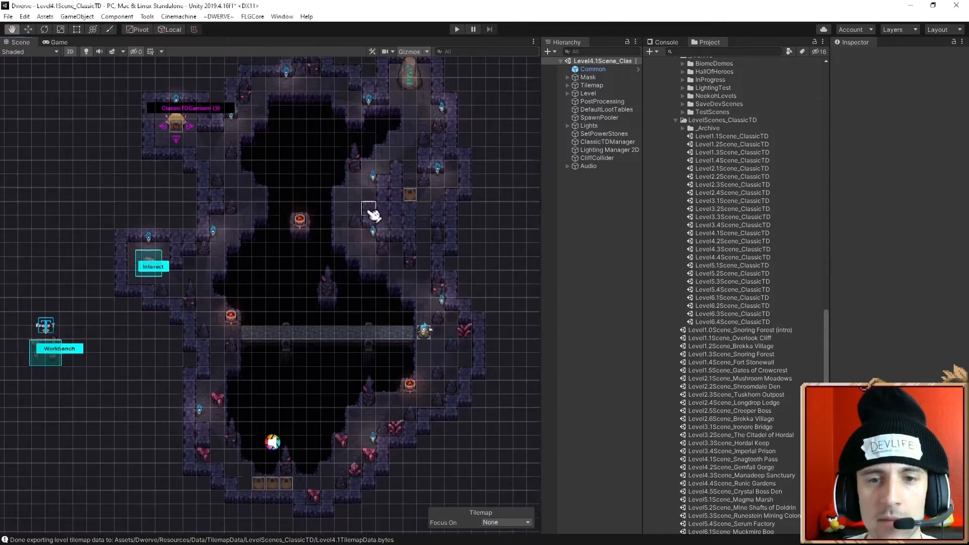
{"action": "mouse_move", "coordinate": [378, 221]}
{"action": "left_mouse_down"}
{"action": "mouse_move", "coordinate": [358, 227]}
{"action": "mouse_move", "coordinate": [381, 208]}
{"action": "left_mouse_up"}
{"action": "scroll", "coordinate": [363, 249], "scroll_direction": "up", "scroll_amount": 4}
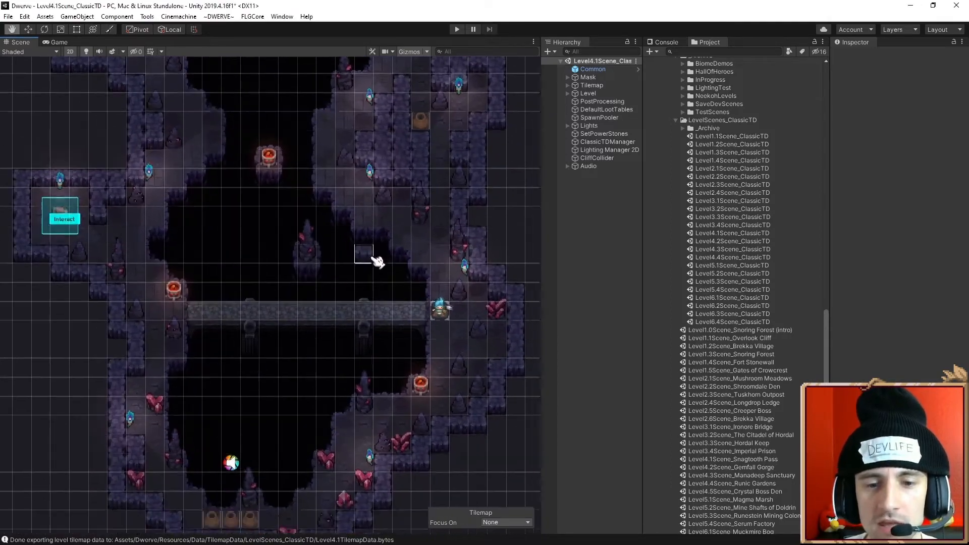
- Open the Level4.4Scene_ClassicTD scene without saving the Level 4.1 changes, and look over its map
{"action": "left_click", "coordinate": [733, 349]}
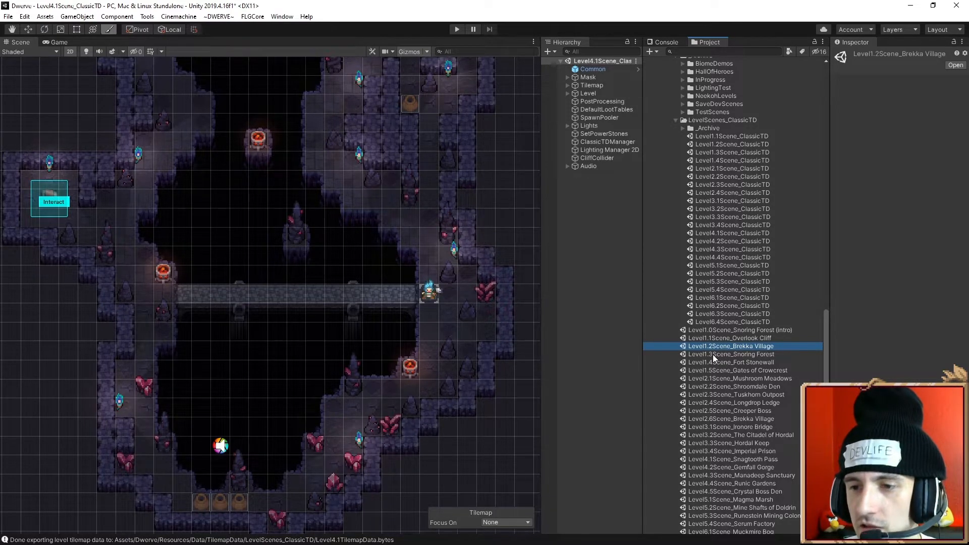
{"action": "double_click", "coordinate": [710, 241]}
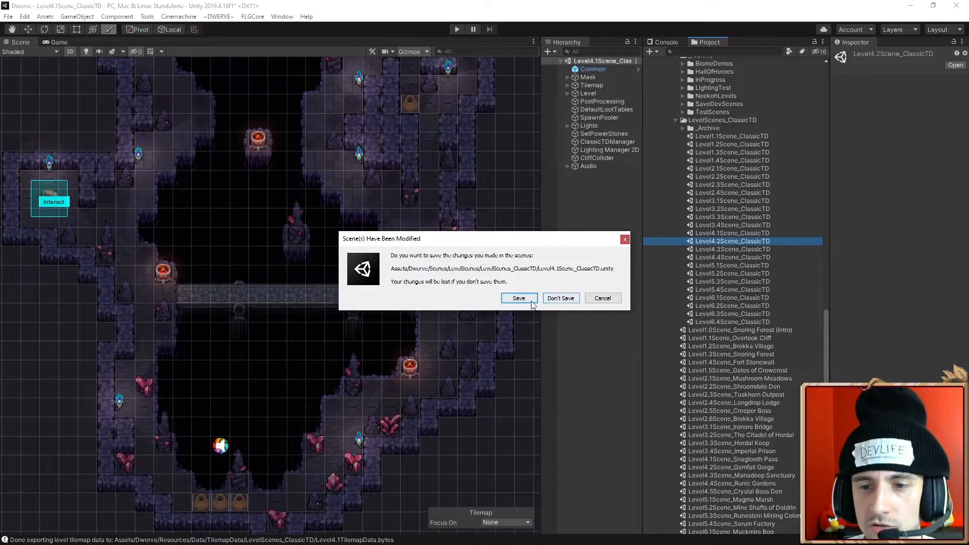
{"action": "left_click", "coordinate": [560, 298]}
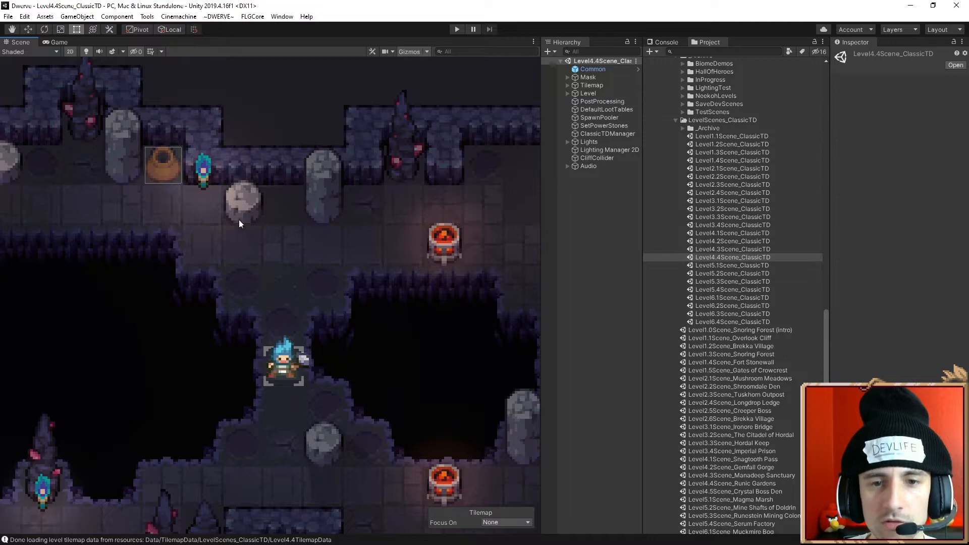
{"action": "scroll", "coordinate": [240, 217], "scroll_direction": "down", "scroll_amount": 5}
{"action": "left_click_drag", "start_coordinate": [413, 291], "coordinate": [384, 274]}
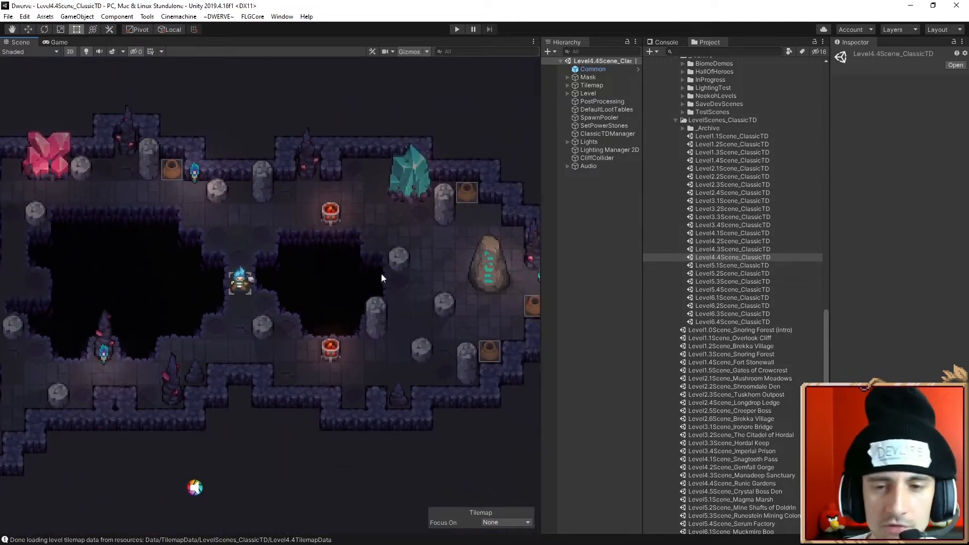
{"action": "scroll", "coordinate": [325, 283], "scroll_direction": "down", "scroll_amount": 5}
{"action": "left_click_drag", "start_coordinate": [298, 281], "coordinate": [375, 278]}
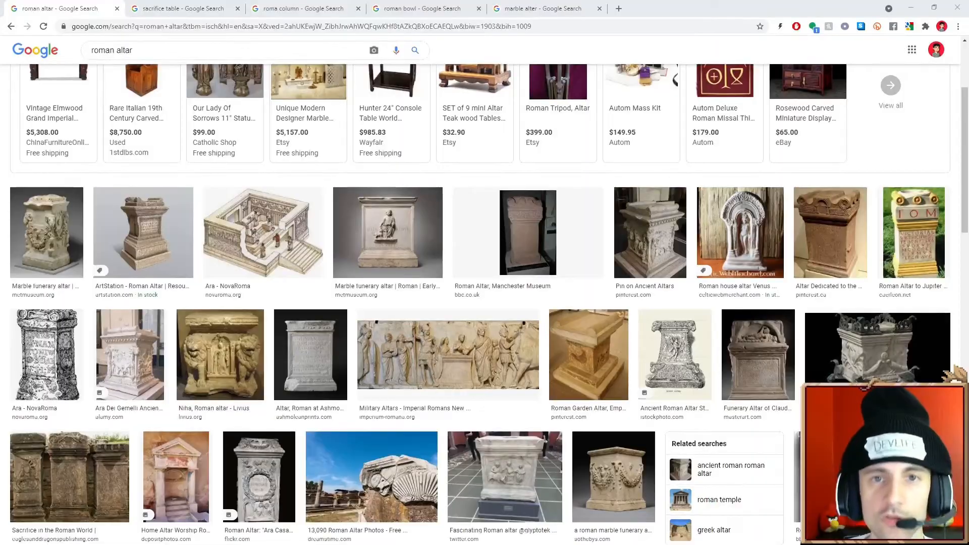
- Switch to the browser and review the image results for roman altar, sacrifice table, roma column, roman bowl and marble alter
{"action": "scroll", "coordinate": [520, 335], "scroll_direction": "down", "scroll_amount": 3}
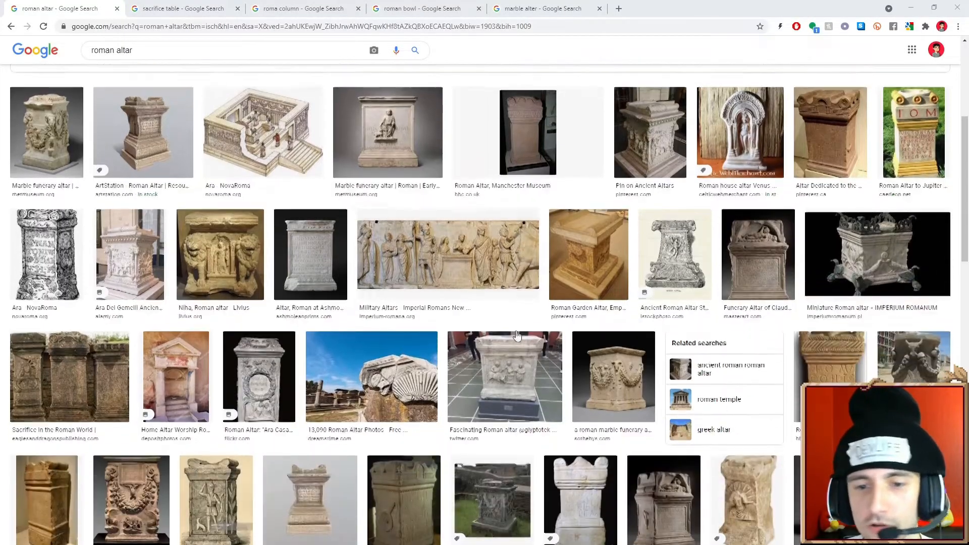
{"action": "left_click", "coordinate": [177, 8]}
{"action": "scroll", "coordinate": [350, 297], "scroll_direction": "down", "scroll_amount": 1}
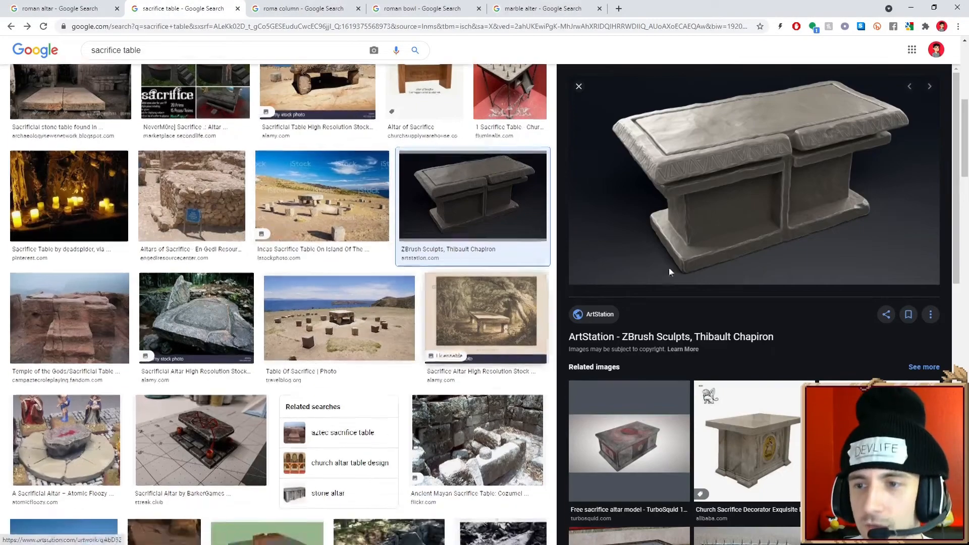
{"action": "scroll", "coordinate": [402, 229], "scroll_direction": "down", "scroll_amount": 6}
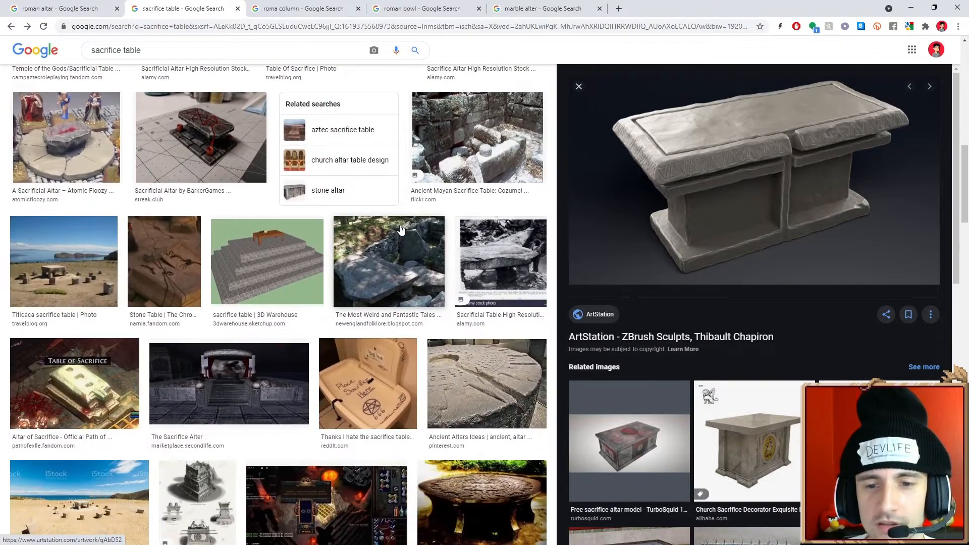
{"action": "left_click", "coordinate": [404, 399]}
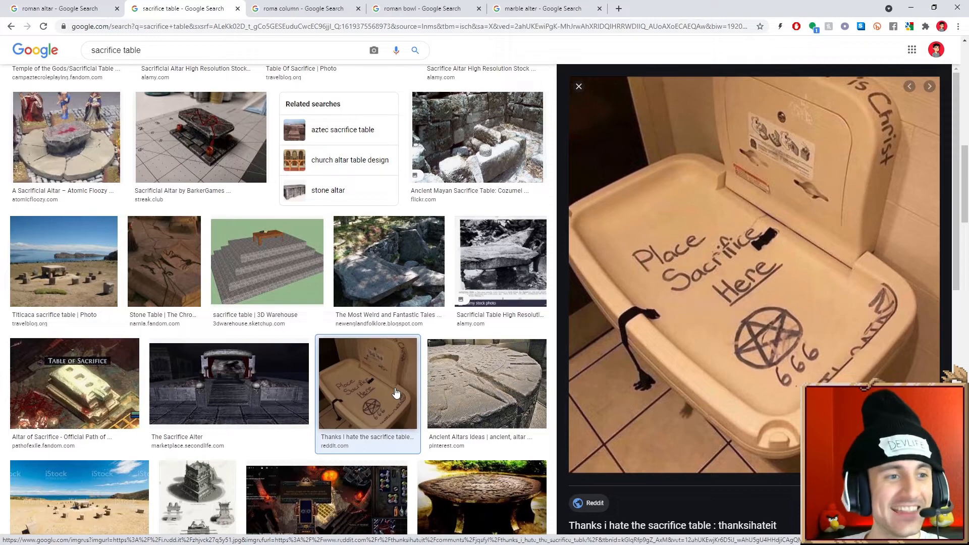
{"action": "left_click", "coordinate": [303, 9]}
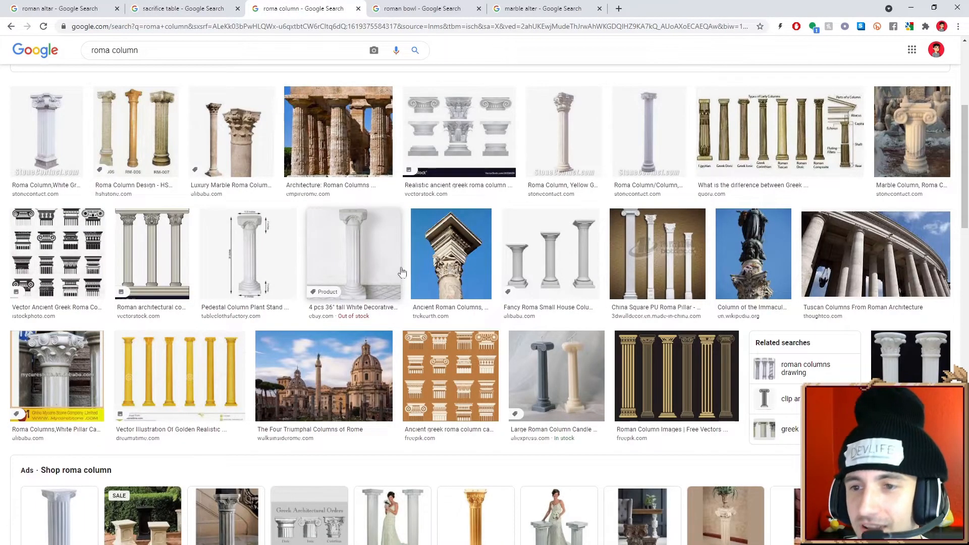
{"action": "left_click", "coordinate": [417, 9]}
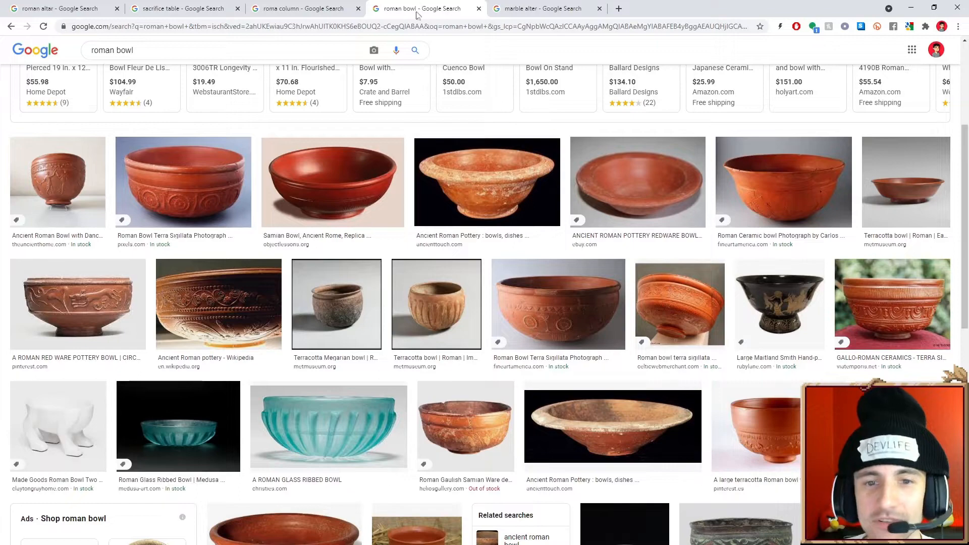
{"action": "left_click", "coordinate": [535, 9]}
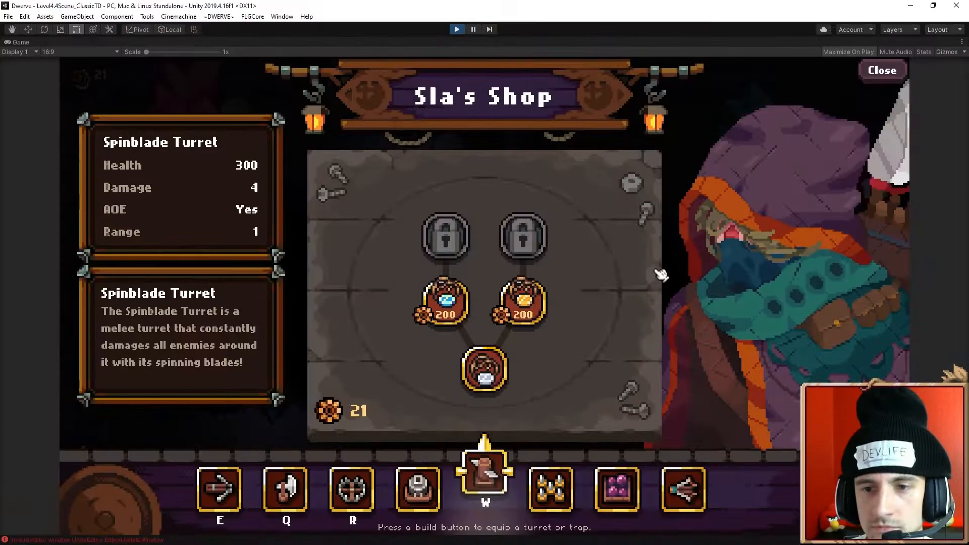
- In the running game in Unity, leave the shop and walk the dwarf east to the rune stone
{"action": "key", "text": "Down"}
{"action": "key", "text": "Right"}
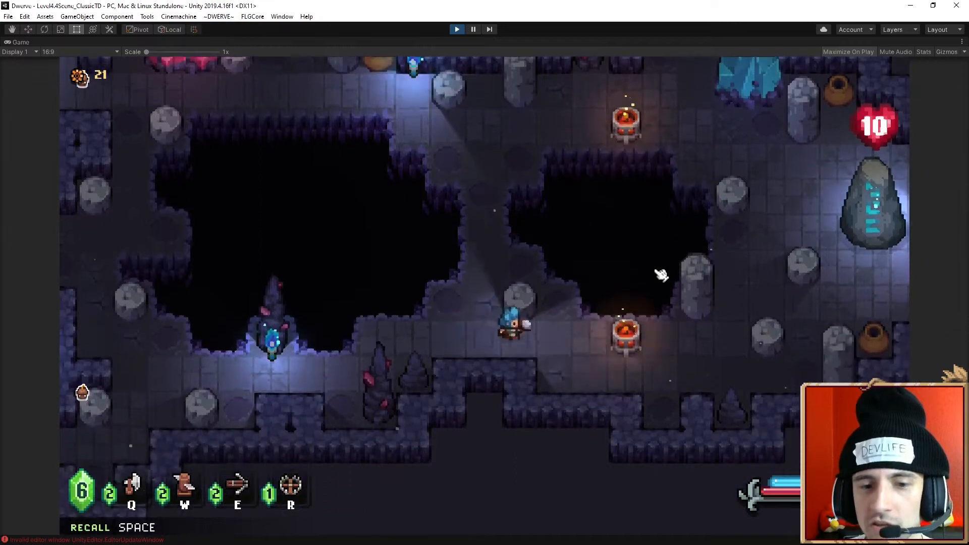
{"action": "key", "text": "Up"}
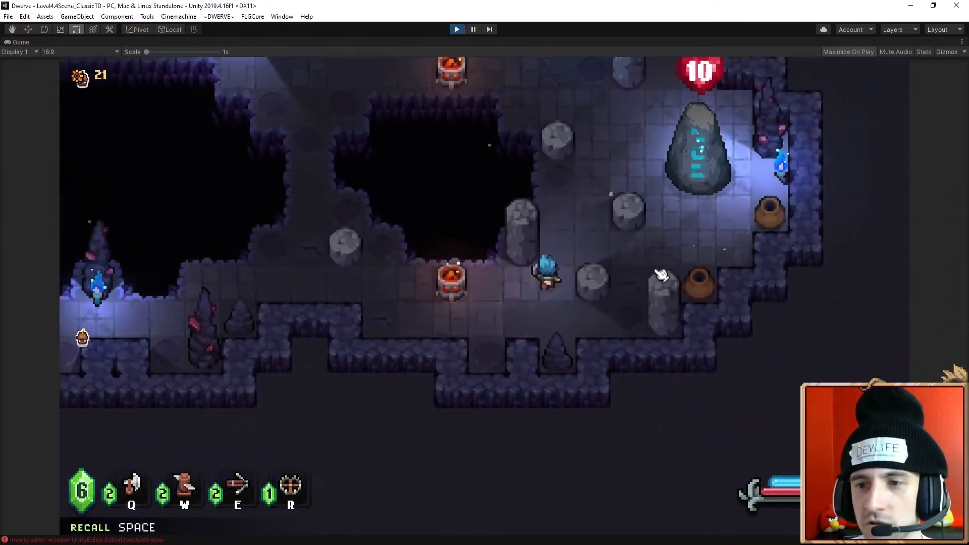
{"action": "key", "text": "Up"}
{"action": "key", "text": "Down"}
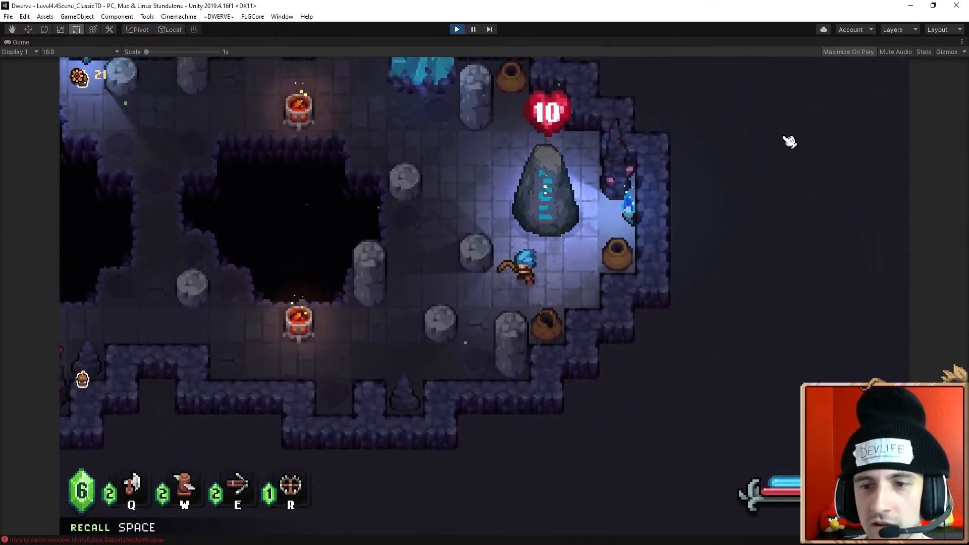
- Smash the two clay pots beside the rune stone, collect the loot and walk back west
{"action": "key", "text": "a"}
{"action": "key", "text": "Right"}
{"action": "key", "text": "a"}
{"action": "key", "text": "a"}
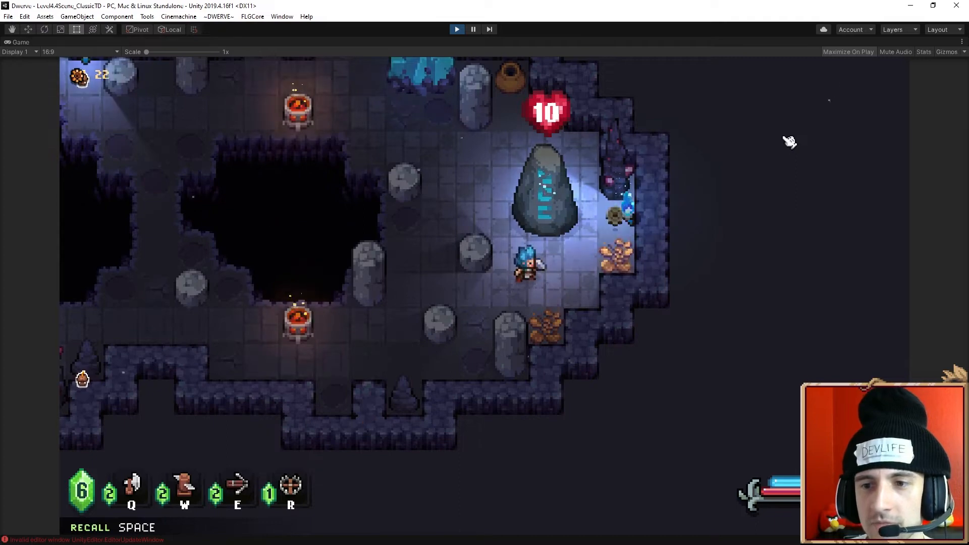
{"action": "key", "text": "Right"}
{"action": "key", "text": "Up"}
{"action": "key", "text": "Left"}
{"action": "key", "text": "Down"}
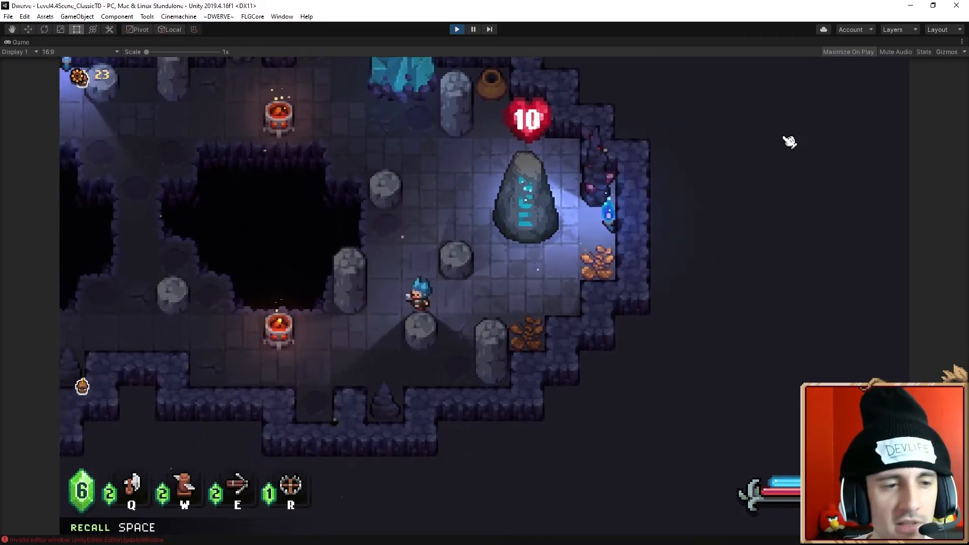
{"action": "key", "text": "Left"}
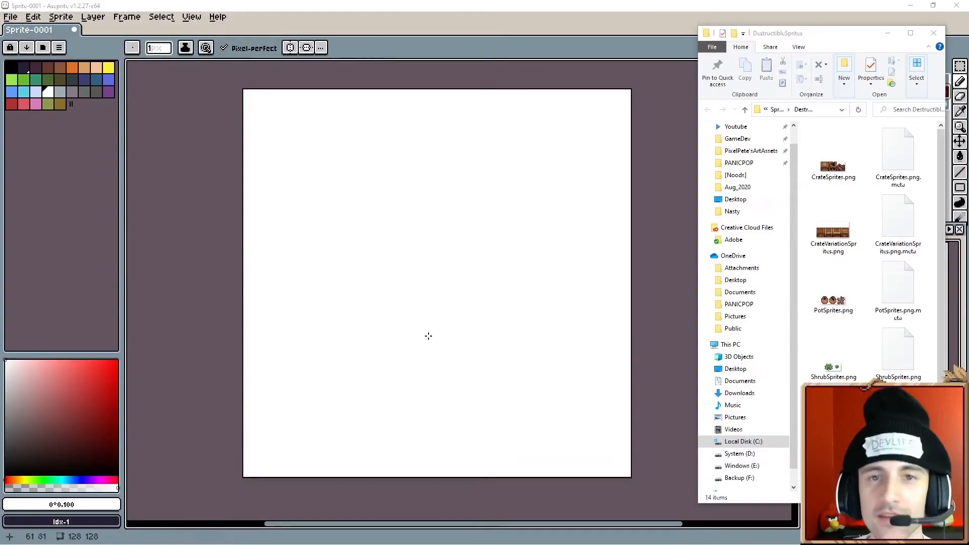
- Open PotSprites.png in Aseprite, copy its three pot sprites and paste them into Sprite-0001
{"action": "left_click", "coordinate": [832, 300]}
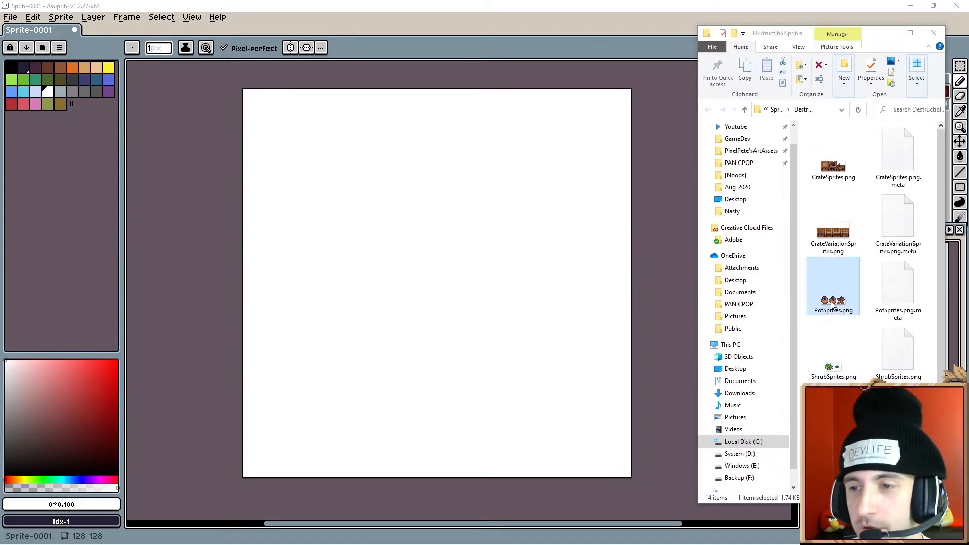
{"action": "left_click_drag", "start_coordinate": [832, 303], "coordinate": [403, 239]}
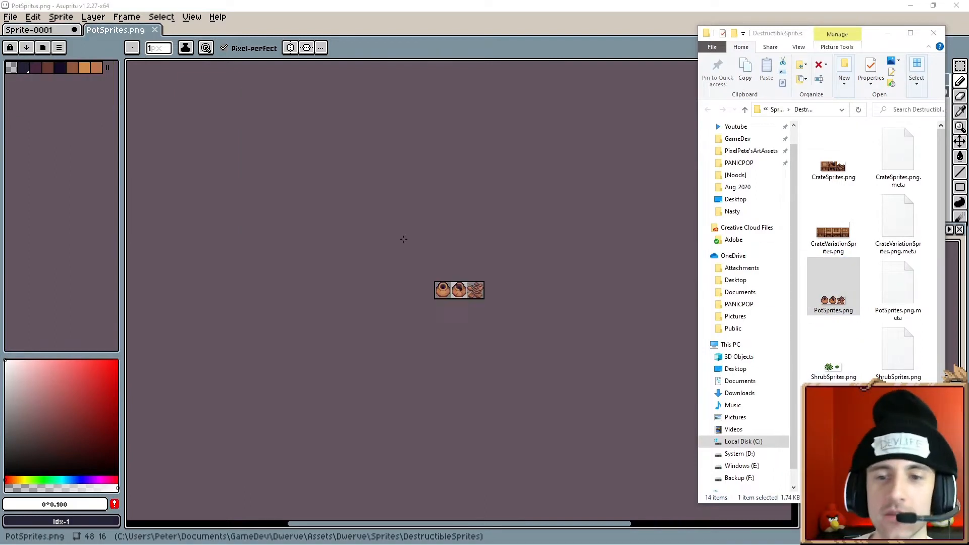
{"action": "key", "text": "ctrl+c"}
{"action": "key", "text": "ctrl+Tab"}
{"action": "key", "text": "ctrl+v"}
- Align the pasted pot sprites with the third grid row, starting at the third column, and deselect them
{"action": "left_click_drag", "start_coordinate": [310, 123], "coordinate": [409, 227]}
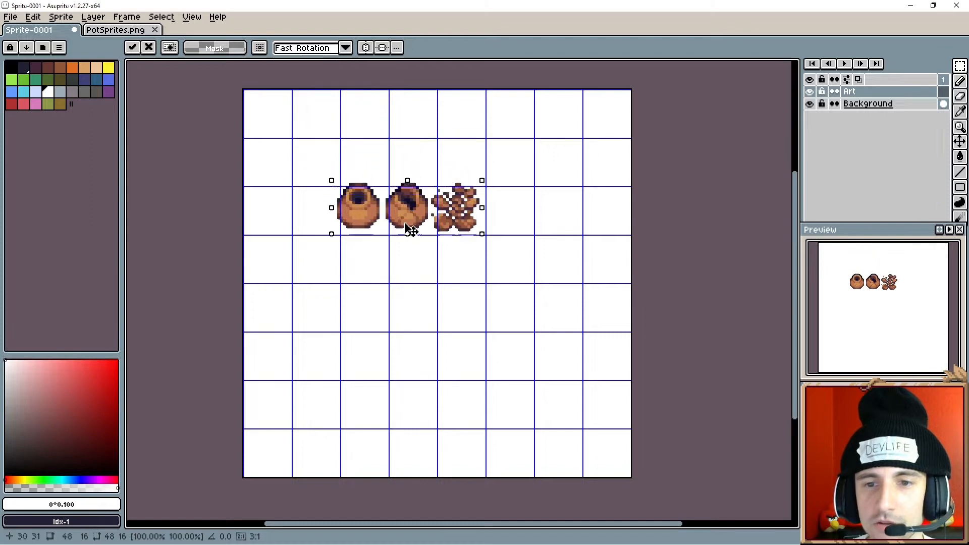
{"action": "scroll", "coordinate": [403, 230], "scroll_direction": "up", "scroll_amount": 2}
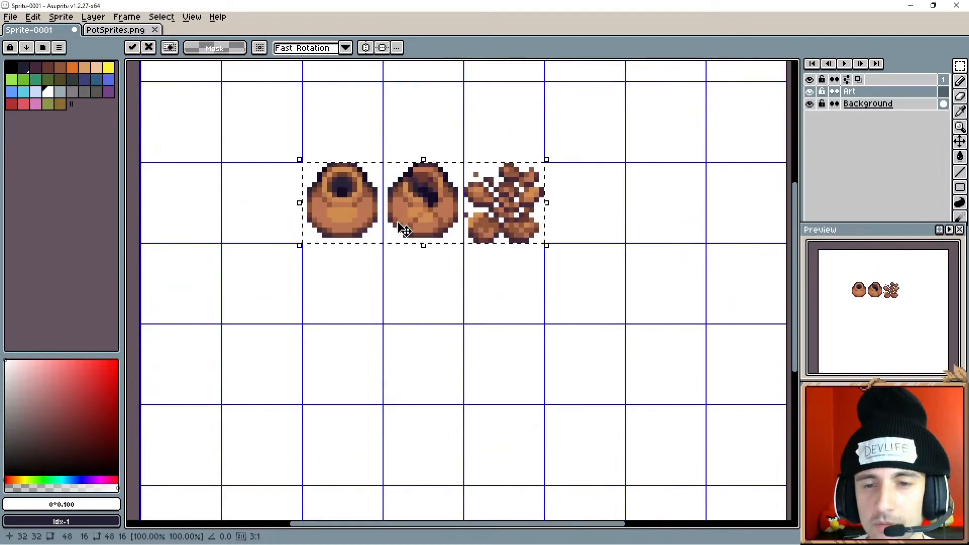
{"action": "scroll", "coordinate": [403, 230], "scroll_direction": "up", "scroll_amount": 1}
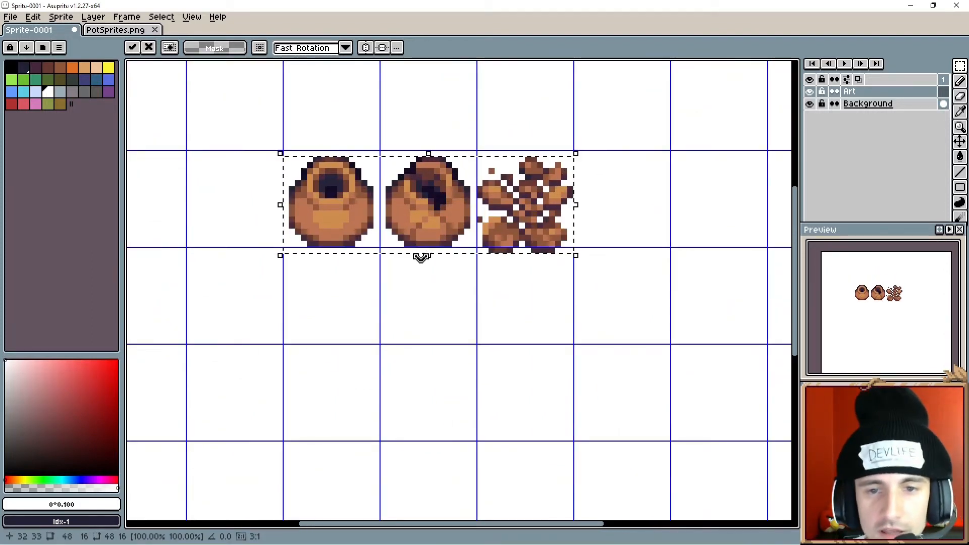
{"action": "key", "text": "Up"}
{"action": "key", "text": "ctrl+d"}
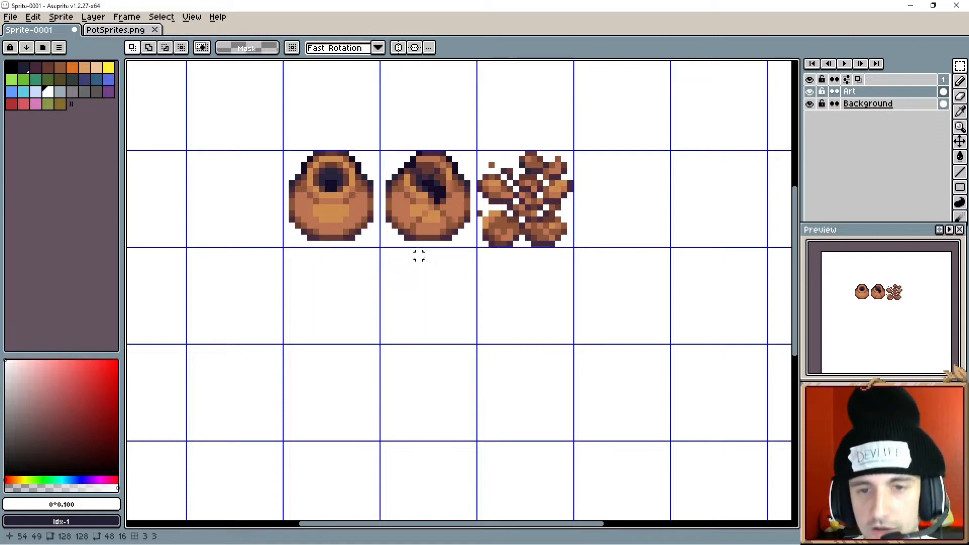
{"action": "scroll", "coordinate": [419, 255], "scroll_direction": "down", "scroll_amount": 2}
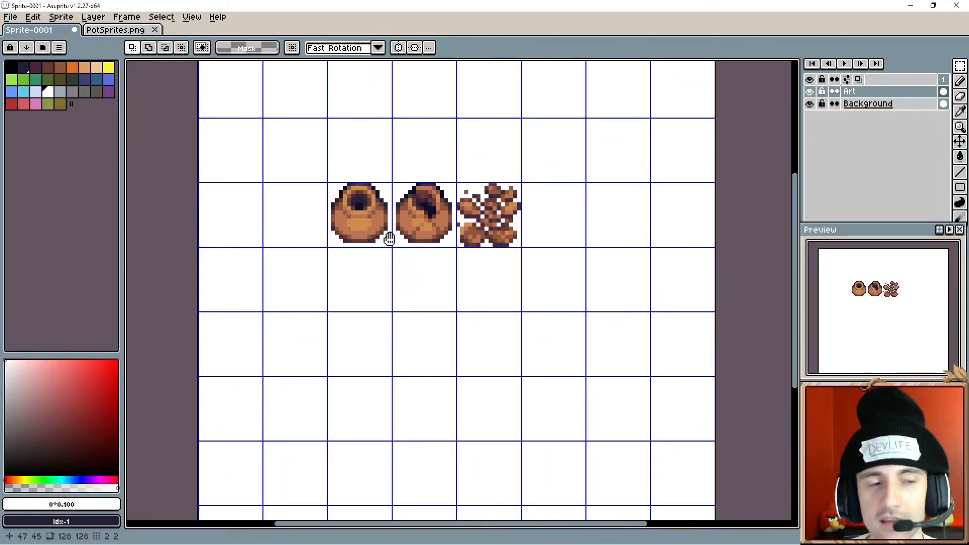
{"action": "left_click_drag", "start_coordinate": [389, 239], "coordinate": [376, 256]}
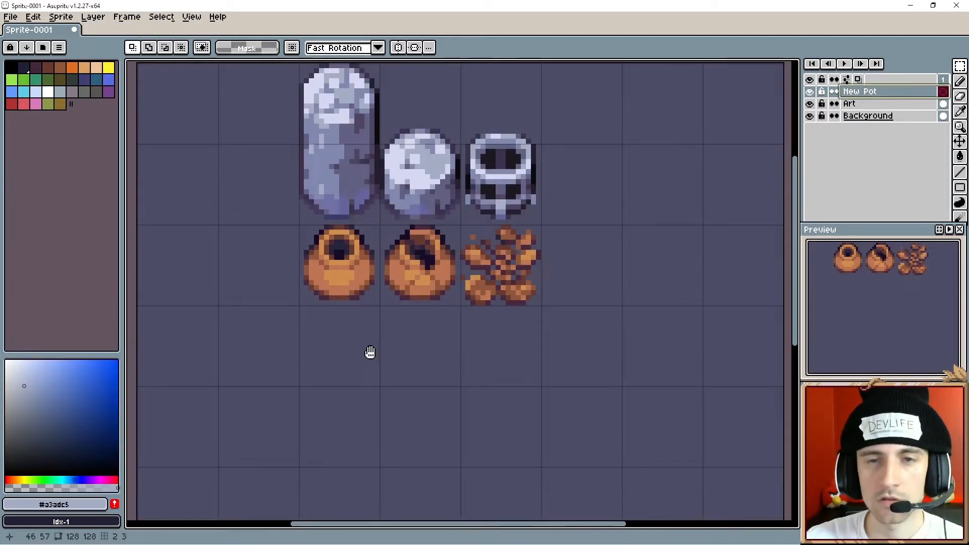
- Try drawing a #a3adc5 rectangle in an empty grid cell below the intact pot on the New Pot layer, and undo it
{"action": "key", "text": "i"}
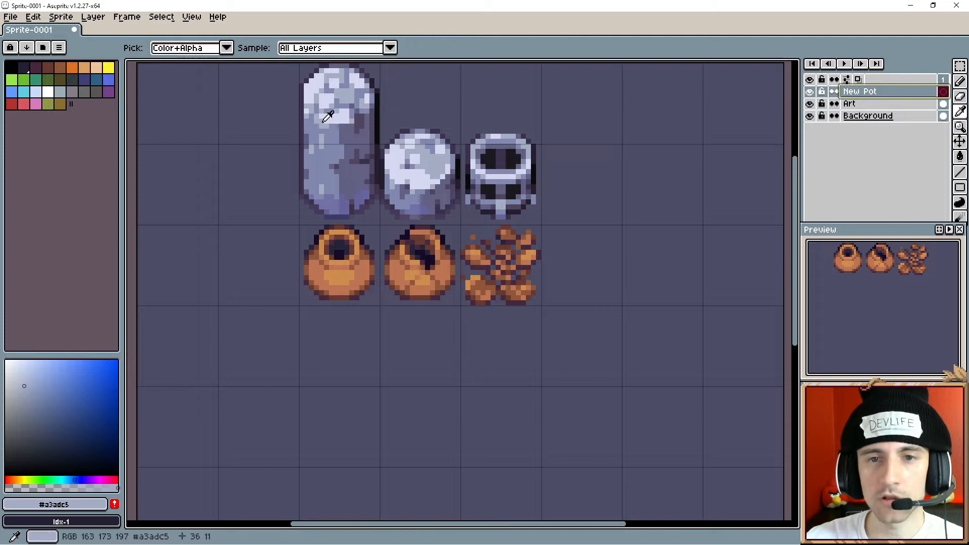
{"action": "key", "text": "m"}
{"action": "scroll", "coordinate": [346, 328], "scroll_direction": "up", "scroll_amount": 4}
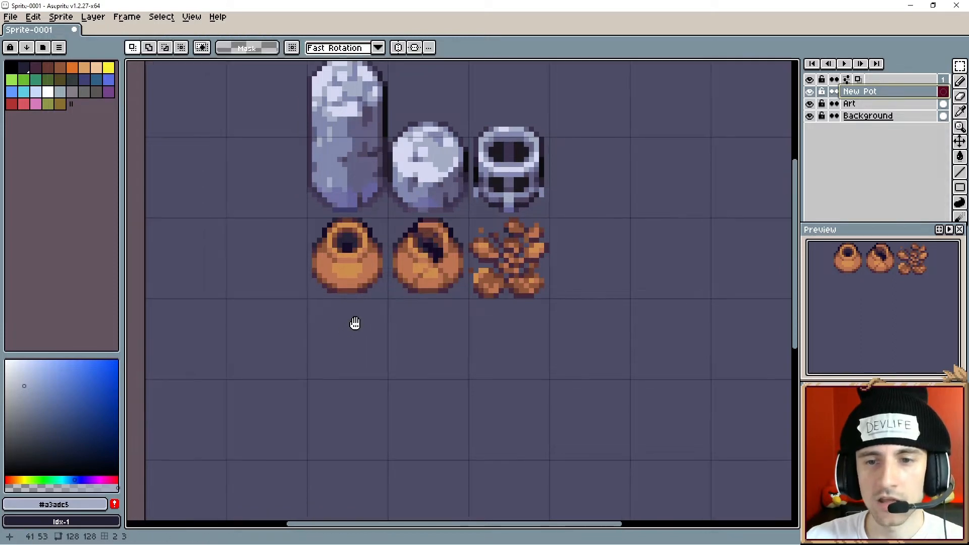
{"action": "left_click_drag", "start_coordinate": [343, 323], "coordinate": [346, 273]}
{"action": "key", "text": "q"}
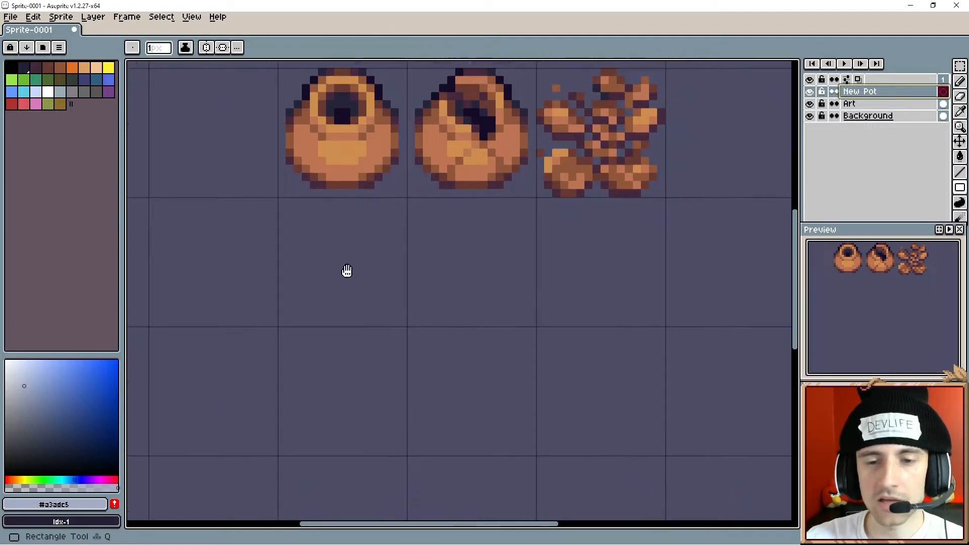
{"action": "left_click_drag", "start_coordinate": [298, 344], "coordinate": [363, 338]}
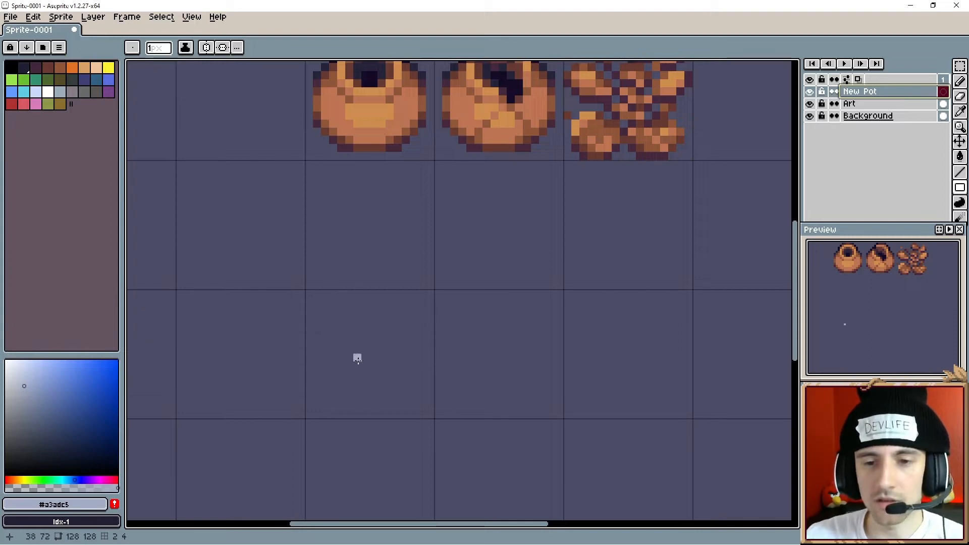
{"action": "left_click_drag", "start_coordinate": [358, 360], "coordinate": [381, 308]}
{"action": "scroll", "coordinate": [381, 329], "scroll_direction": "up", "scroll_amount": 1}
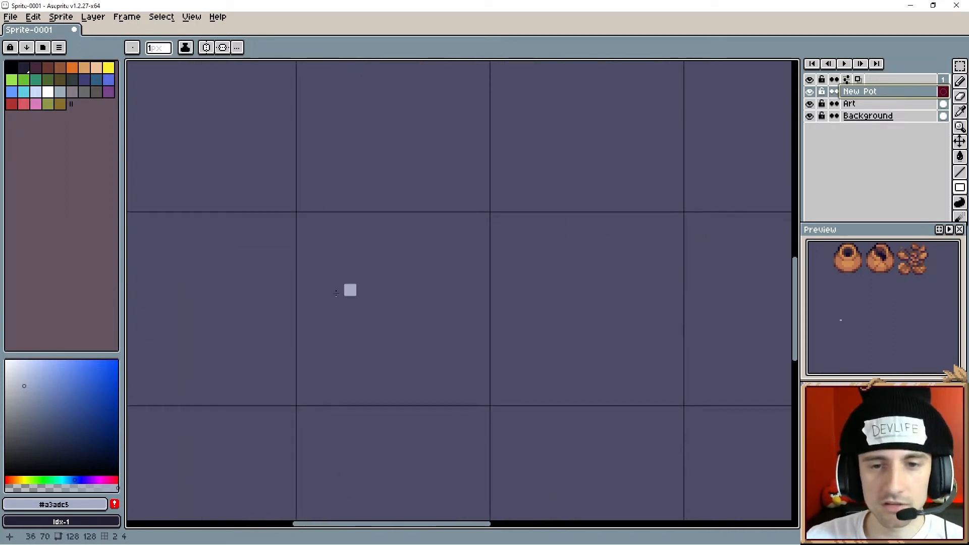
{"action": "key", "text": "u"}
{"action": "left_click_drag", "start_coordinate": [309, 273], "coordinate": [403, 355]}
{"action": "key", "text": "ctrl+z"}
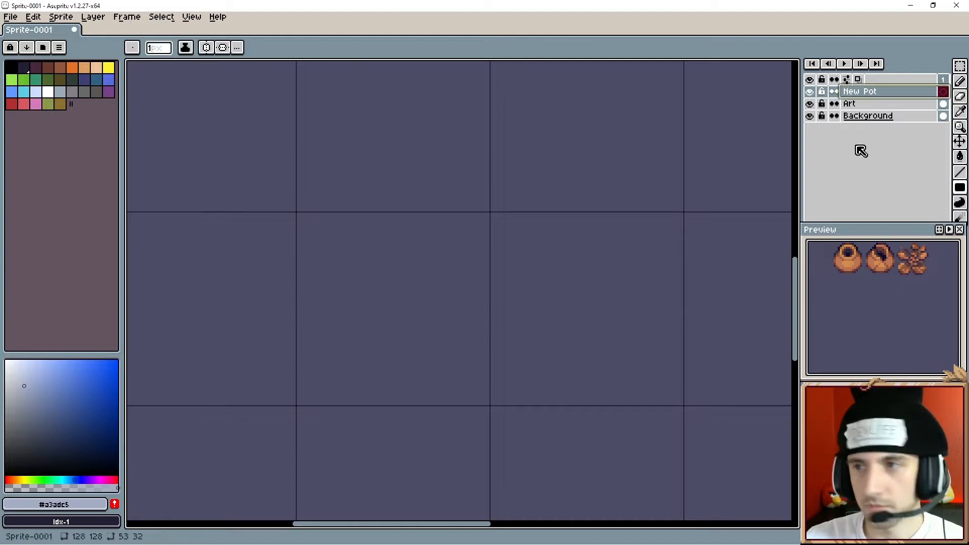
- Draw a filled #a3adc5 ellipse for the new pot's body in the grid cell two rows below the intact clay pot
{"action": "left_click", "coordinate": [963, 194]}
{"action": "left_click", "coordinate": [943, 187]}
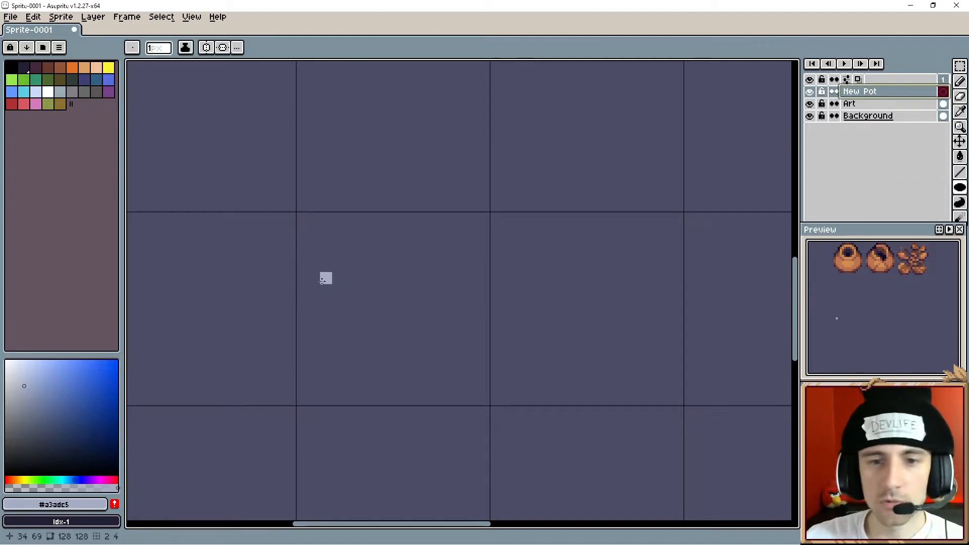
{"action": "left_click_drag", "start_coordinate": [314, 277], "coordinate": [476, 397]}
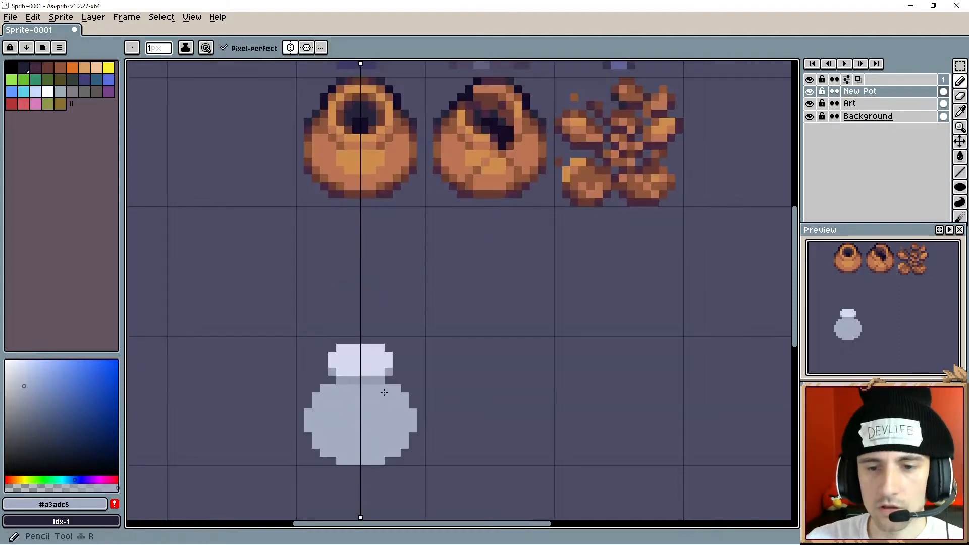
- Add #a3adc5 pixels around the pot's neck and rim, and erase the excess pixels along their outer sides
{"action": "left_click", "coordinate": [388, 381]}
{"action": "left_click", "coordinate": [333, 380]}
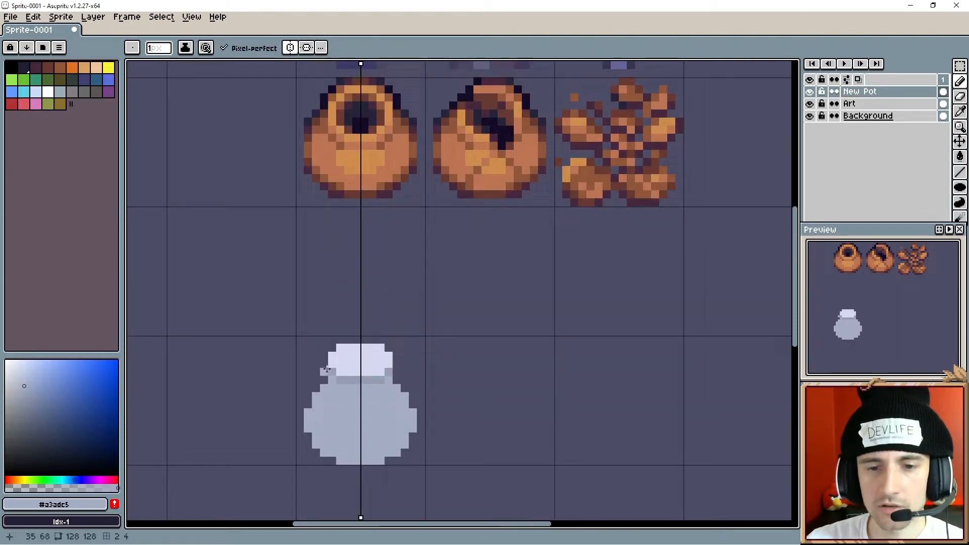
{"action": "left_click_drag", "start_coordinate": [327, 370], "coordinate": [333, 350]}
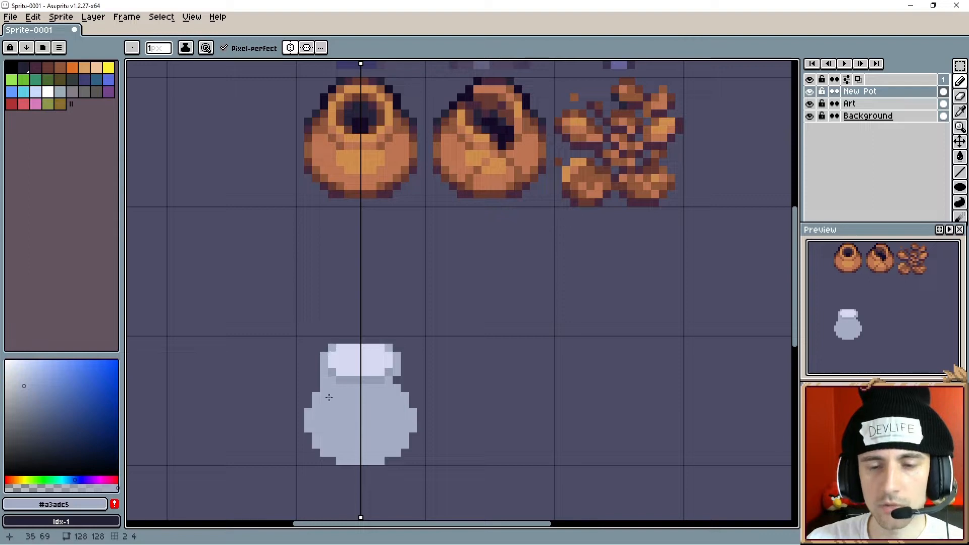
{"action": "key", "text": "e"}
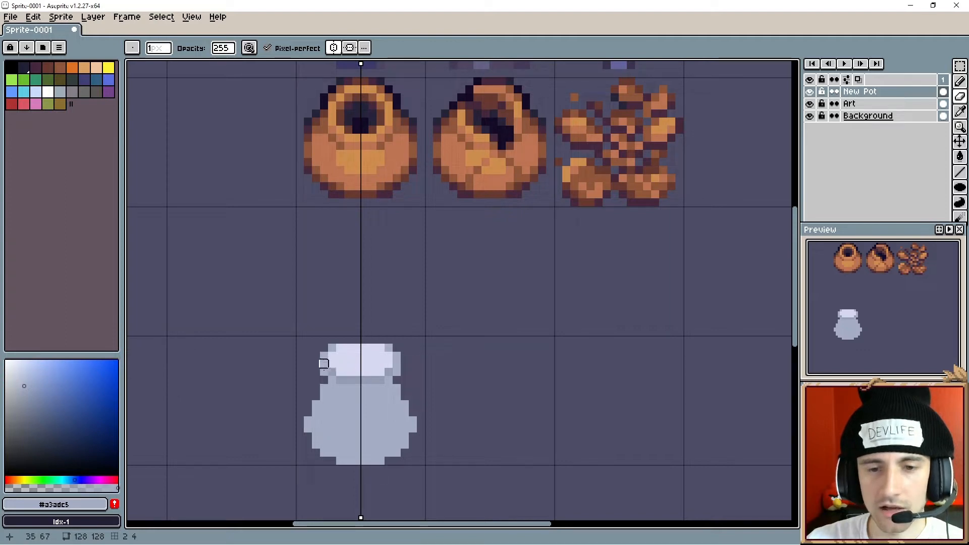
{"action": "mouse_move", "coordinate": [324, 379]}
{"action": "left_mouse_down"}
{"action": "mouse_move", "coordinate": [324, 356]}
{"action": "mouse_move", "coordinate": [340, 356]}
{"action": "mouse_move", "coordinate": [332, 348]}
{"action": "mouse_move", "coordinate": [340, 355]}
{"action": "mouse_move", "coordinate": [343, 342]}
{"action": "mouse_move", "coordinate": [362, 341]}
{"action": "mouse_move", "coordinate": [332, 357]}
{"action": "left_mouse_up"}
- Paint a #a3adc5 rim around the light mouth with mirrored pencil strokes and fill in the neck beneath it
{"action": "key", "text": "b"}
{"action": "left_click", "coordinate": [347, 339], "text": "alt"}
{"action": "left_click", "coordinate": [339, 348]}
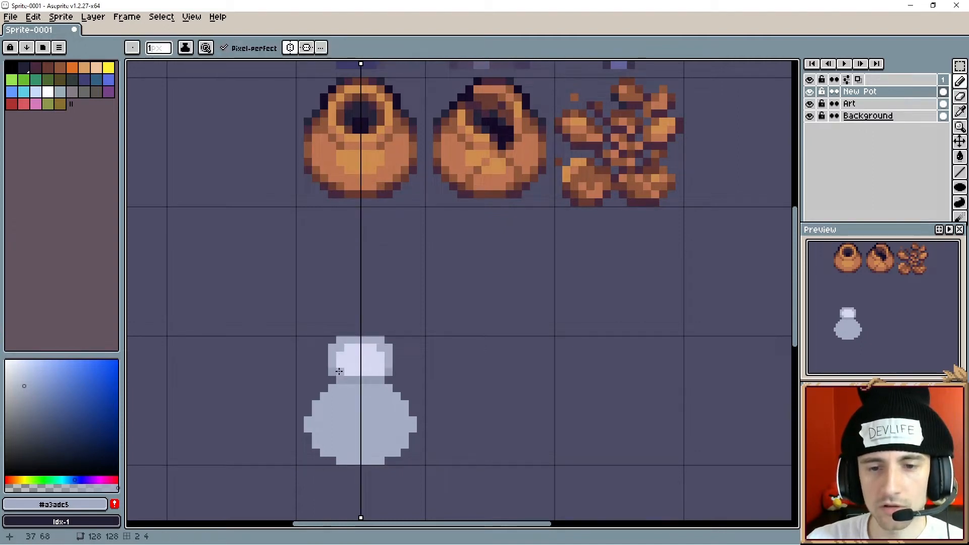
{"action": "left_click", "coordinate": [340, 373]}
{"action": "left_click", "coordinate": [334, 357], "text": "alt"}
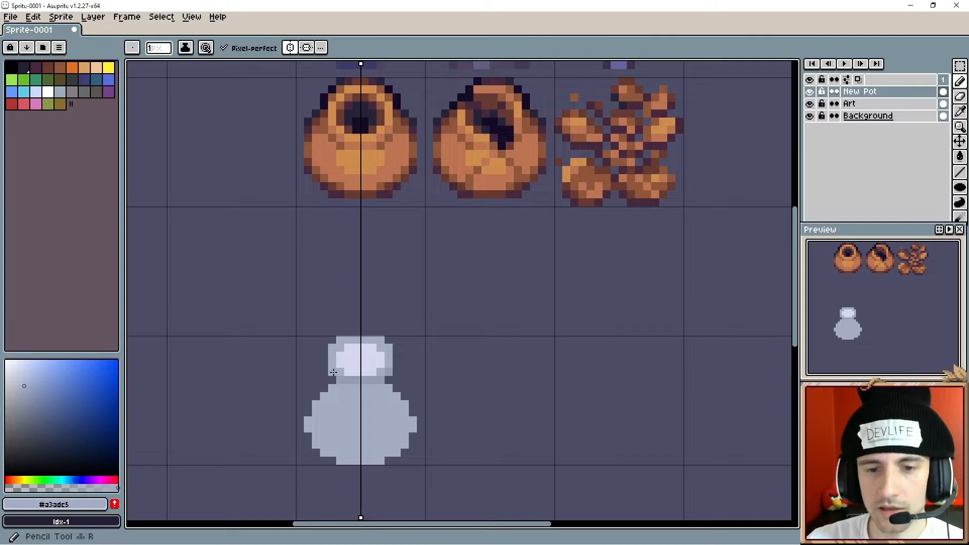
{"action": "mouse_move", "coordinate": [342, 378]}
{"action": "left_mouse_down"}
{"action": "mouse_move", "coordinate": [362, 380]}
{"action": "mouse_move", "coordinate": [376, 401]}
{"action": "left_mouse_up"}
- Slim the pot's silhouette by trimming the pixels at the rim's lower corners and the body's widest side points
{"action": "scroll", "coordinate": [375, 401], "scroll_direction": "up", "scroll_amount": 1}
{"action": "left_click", "coordinate": [341, 363], "text": "alt"}
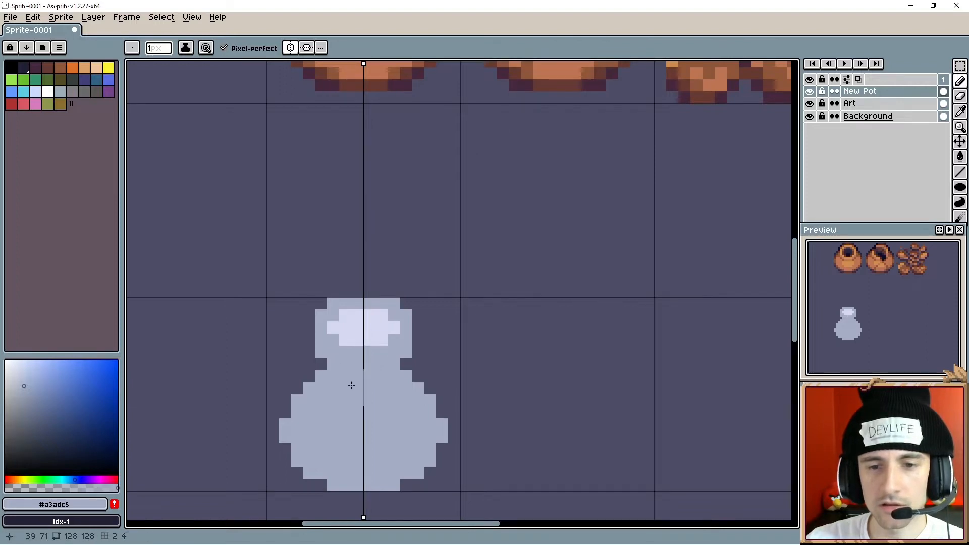
{"action": "scroll", "coordinate": [349, 374], "scroll_direction": "down", "scroll_amount": 3}
{"action": "scroll", "coordinate": [333, 384], "scroll_direction": "up", "scroll_amount": 2}
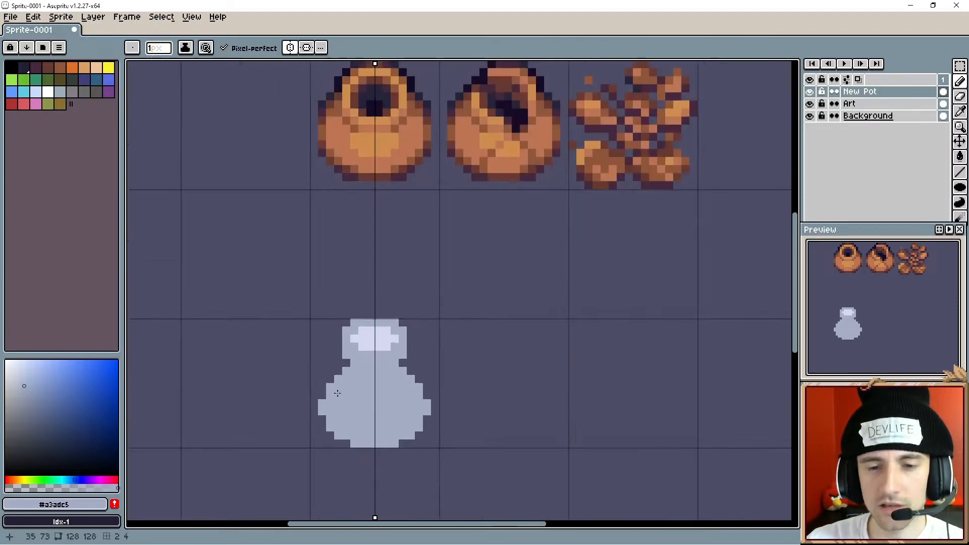
{"action": "key", "text": "b"}
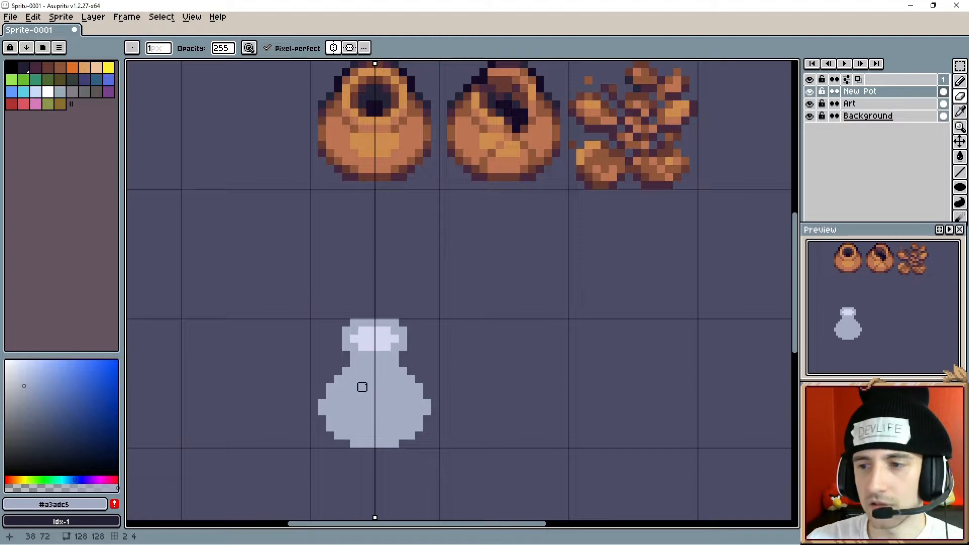
{"action": "left_click_drag", "start_coordinate": [370, 387], "coordinate": [365, 386]}
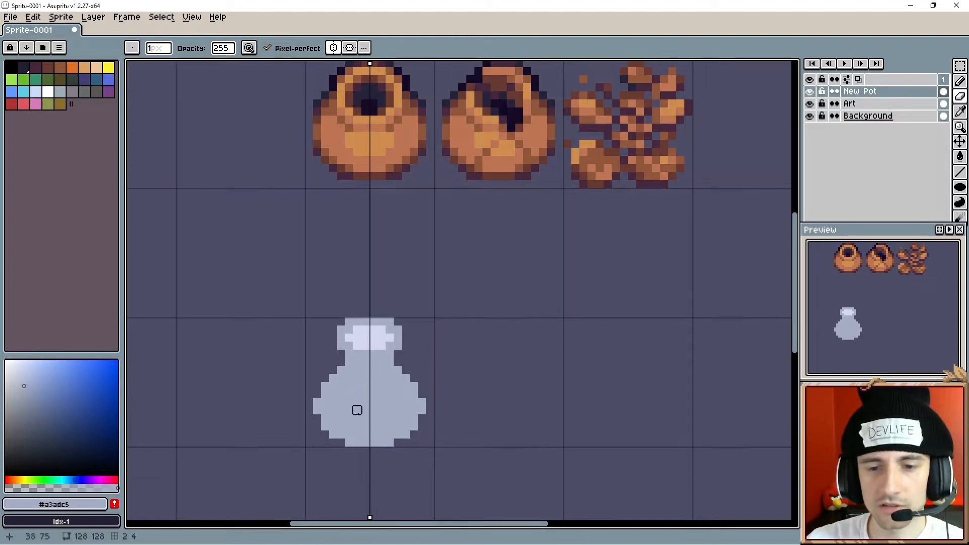
{"action": "key", "text": "alt"}
{"action": "left_click_drag", "start_coordinate": [316, 409], "coordinate": [316, 403]}
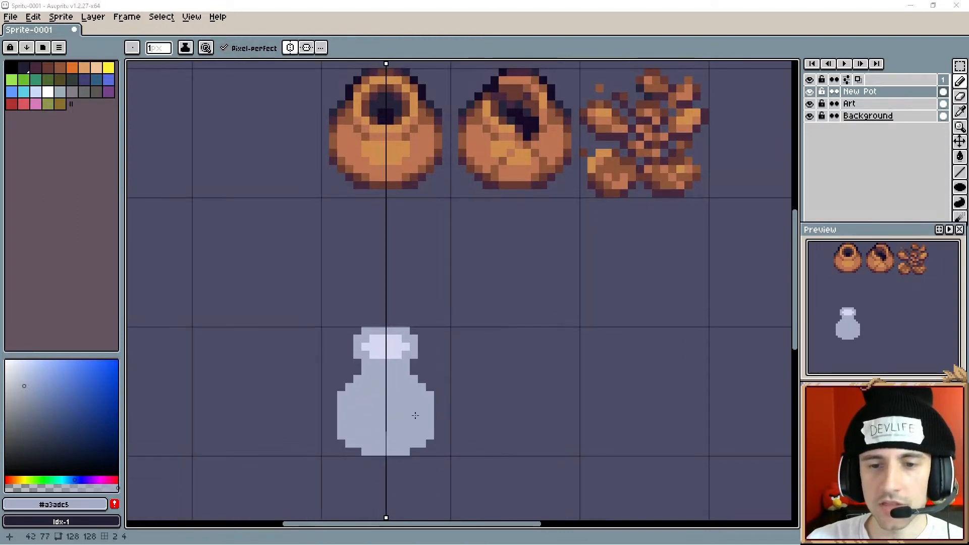
- Fill the pot's light mouth opening with black #000000
{"action": "left_click", "coordinate": [11, 67]}
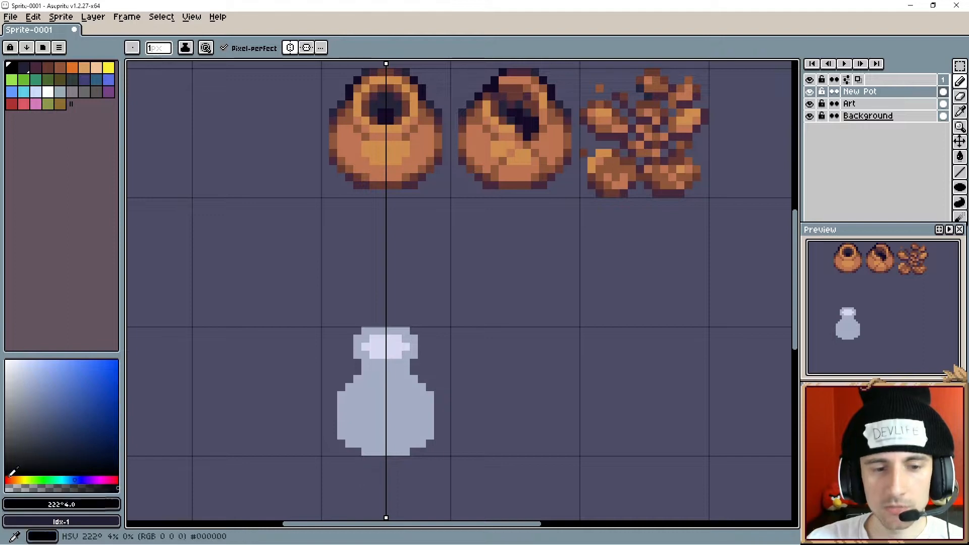
{"action": "key", "text": "g"}
{"action": "left_click", "coordinate": [390, 347]}
{"action": "left_click", "coordinate": [385, 346], "text": "alt"}
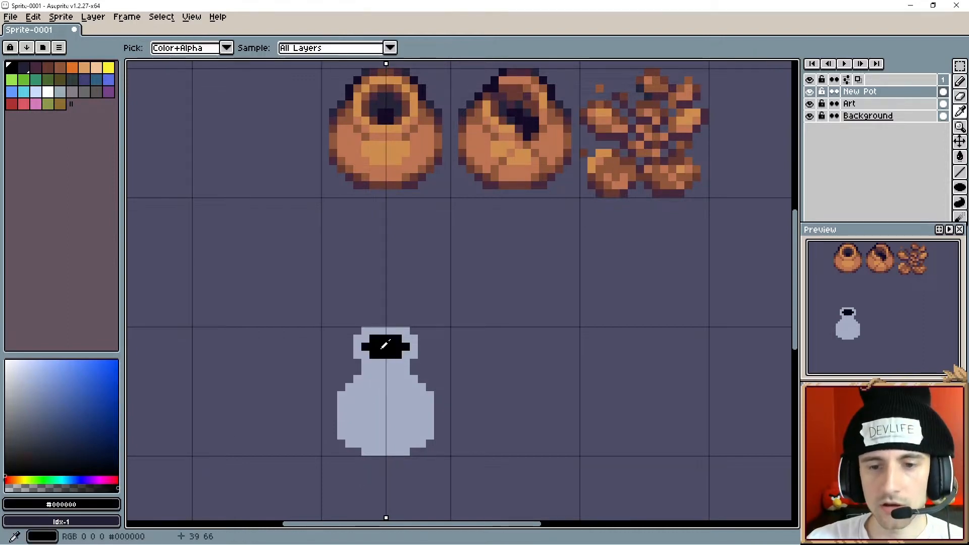
- Draw a symmetrical one-pixel black outline around the pot's rim, neck, shoulders, sides and lower corners
{"action": "key", "text": "b"}
{"action": "left_click", "coordinate": [357, 372]}
{"action": "left_click", "coordinate": [350, 379]}
{"action": "left_click", "coordinate": [341, 387]}
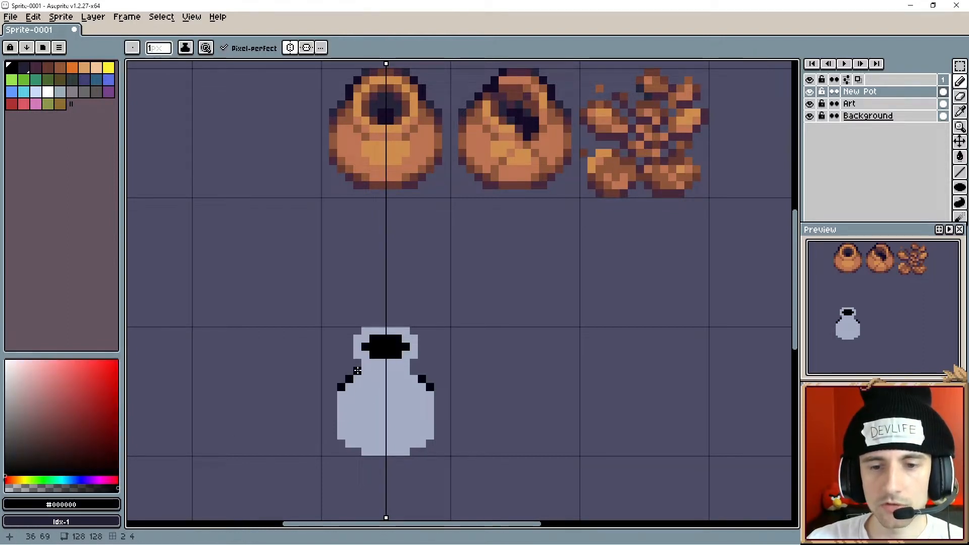
{"action": "left_click", "coordinate": [357, 366]}
{"action": "mouse_move", "coordinate": [350, 355]}
{"action": "left_mouse_down"}
{"action": "mouse_move", "coordinate": [350, 338]}
{"action": "mouse_move", "coordinate": [384, 323]}
{"action": "left_mouse_up"}
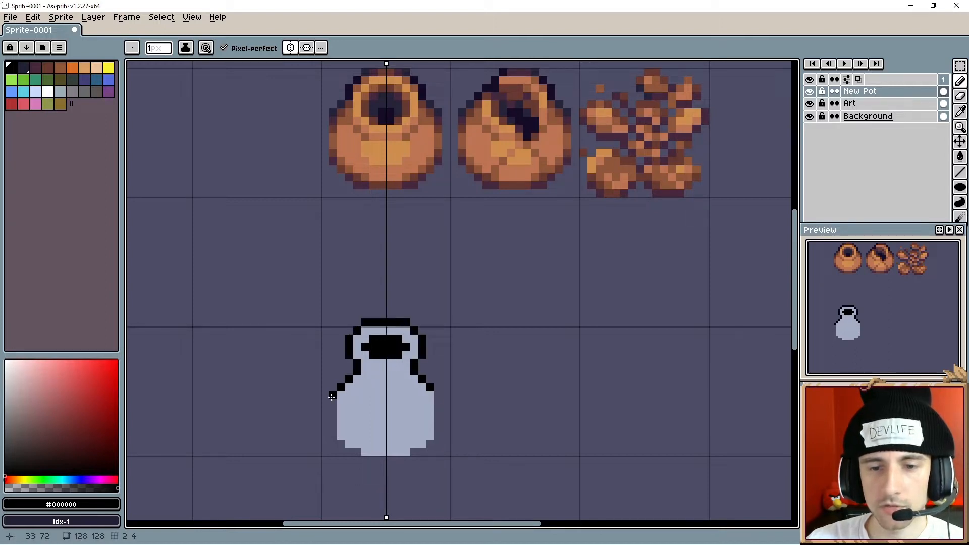
{"action": "mouse_move", "coordinate": [332, 396]}
{"action": "left_mouse_down"}
{"action": "mouse_move", "coordinate": [333, 435]}
{"action": "mouse_move", "coordinate": [355, 453]}
{"action": "left_mouse_up"}
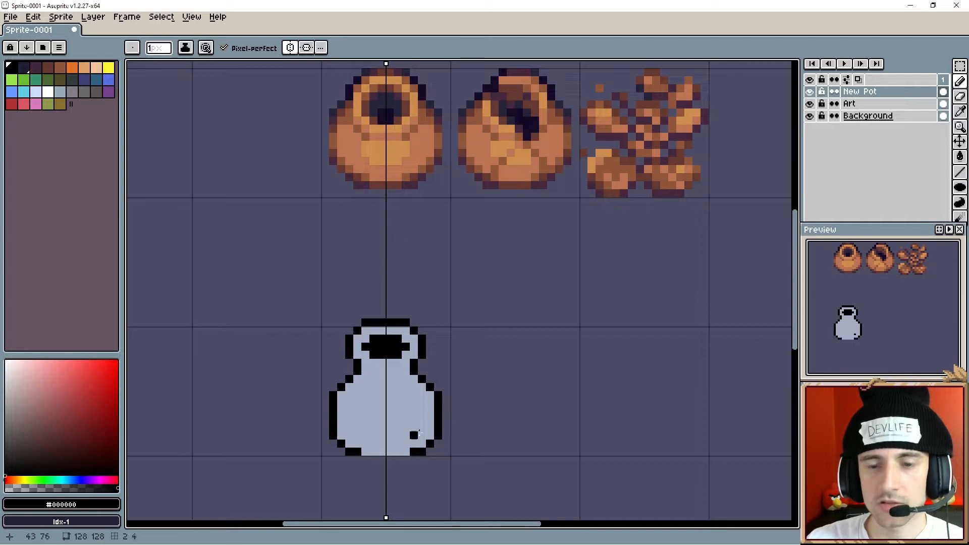
{"action": "left_click_drag", "start_coordinate": [419, 433], "coordinate": [418, 427]}
{"action": "left_click_drag", "start_coordinate": [392, 394], "coordinate": [396, 401]}
- Sample #d6d7f0 from the small boulder sprite and paint a highlight band across the pot's upper body
{"action": "left_click", "coordinate": [396, 400], "text": "alt"}
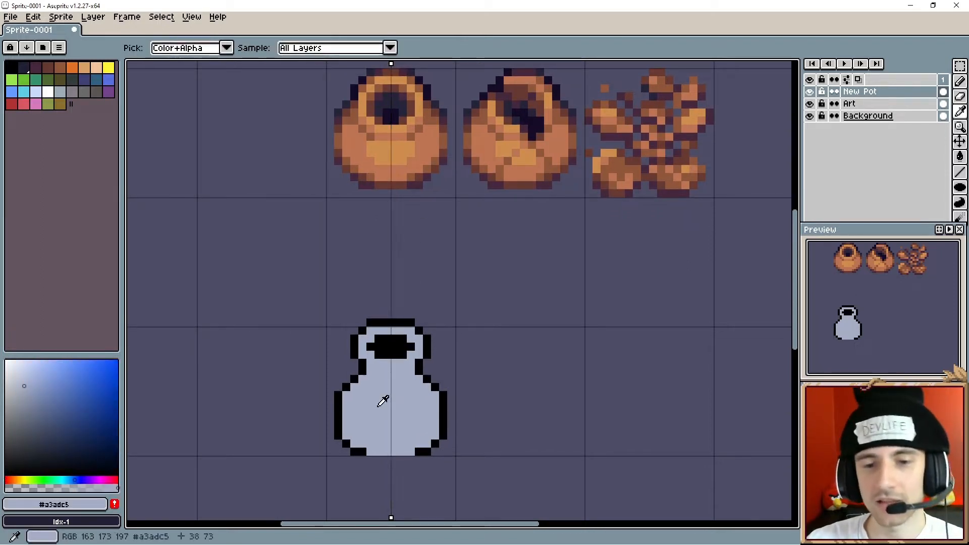
{"action": "scroll", "coordinate": [340, 303], "scroll_direction": "up", "scroll_amount": 5}
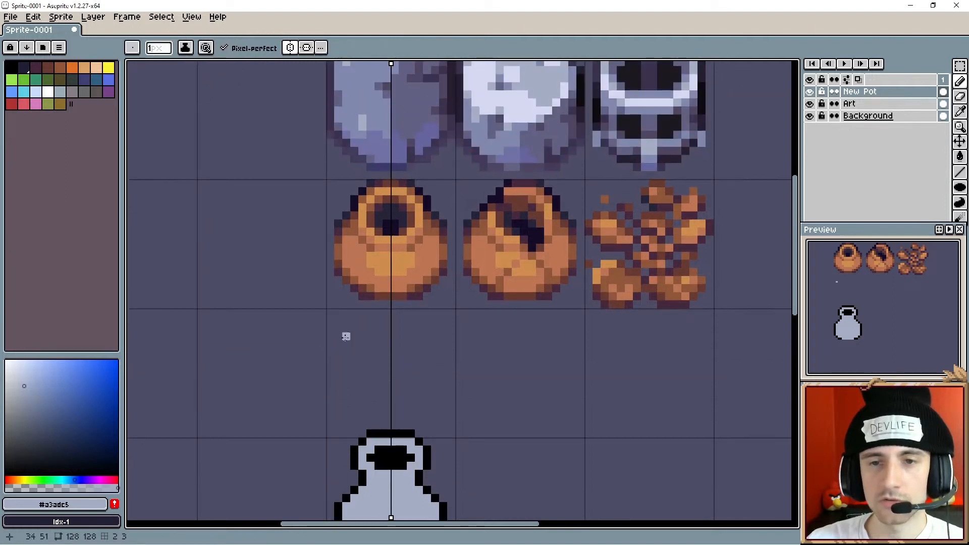
{"action": "left_click", "coordinate": [484, 248], "text": "alt"}
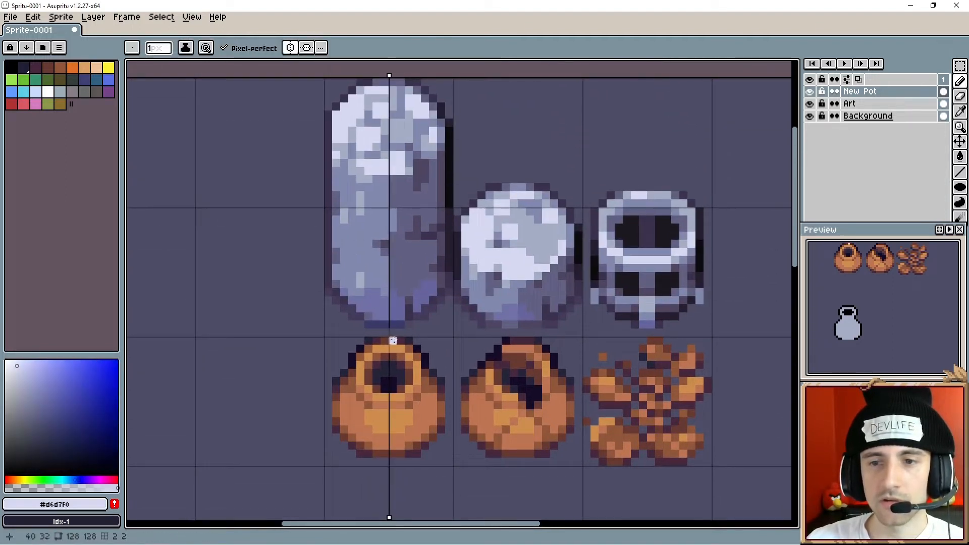
{"action": "scroll", "coordinate": [390, 282], "scroll_direction": "down", "scroll_amount": 5}
{"action": "left_click_drag", "start_coordinate": [394, 245], "coordinate": [394, 243]}
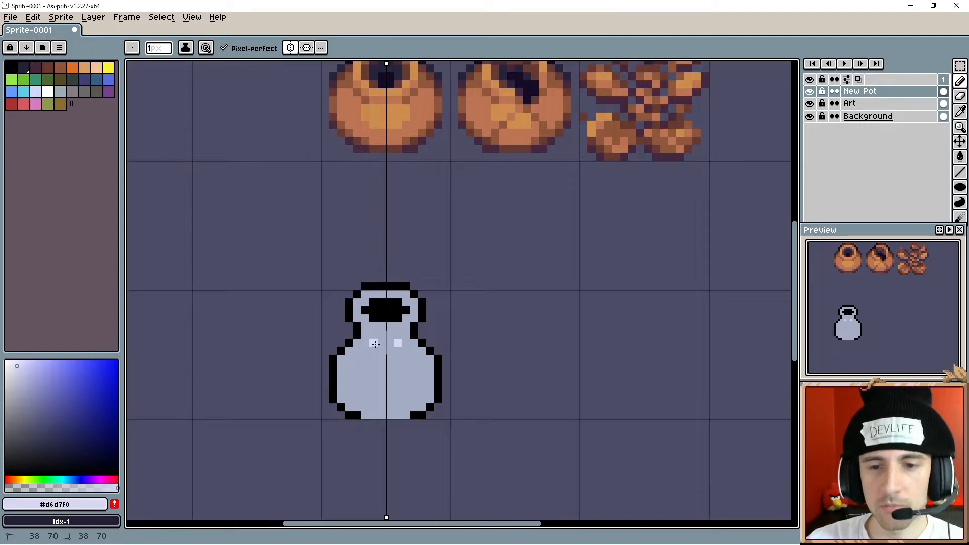
{"action": "left_click_drag", "start_coordinate": [375, 345], "coordinate": [376, 369]}
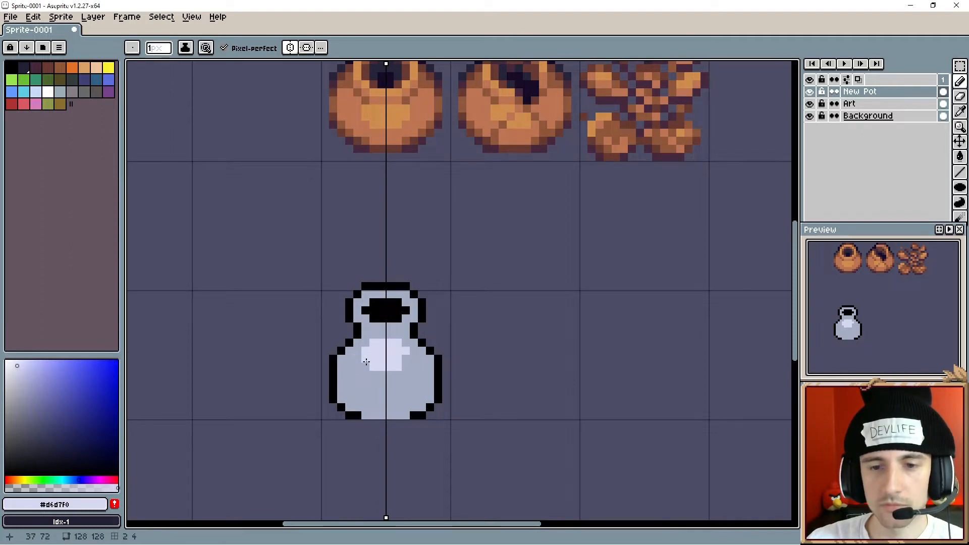
{"action": "left_click_drag", "start_coordinate": [360, 353], "coordinate": [365, 344]}
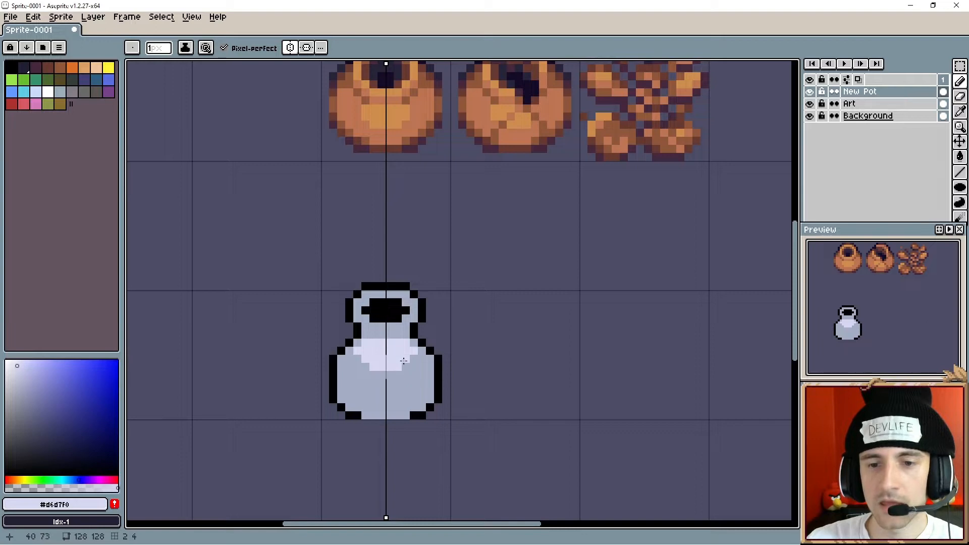
{"action": "left_click", "coordinate": [366, 367]}
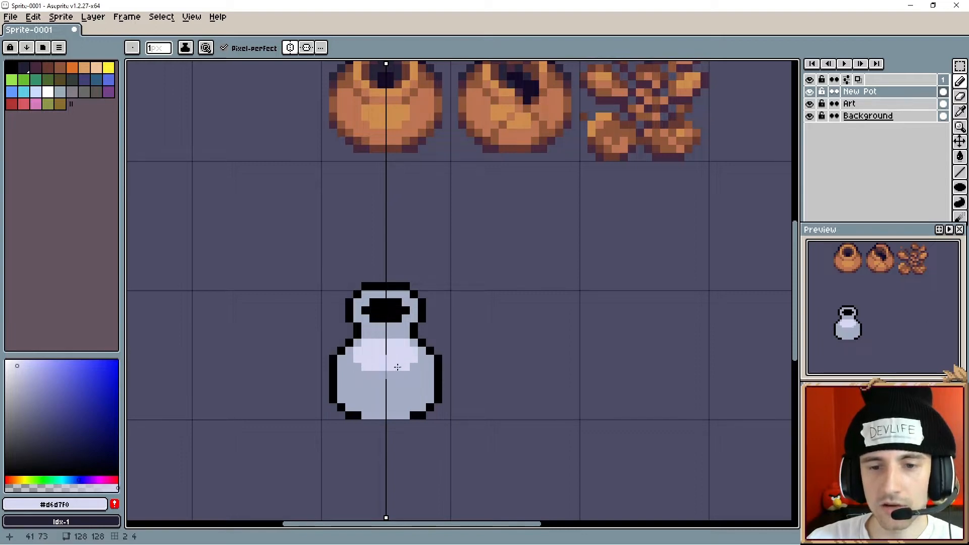
{"action": "scroll", "coordinate": [362, 363], "scroll_direction": "up", "scroll_amount": 1}
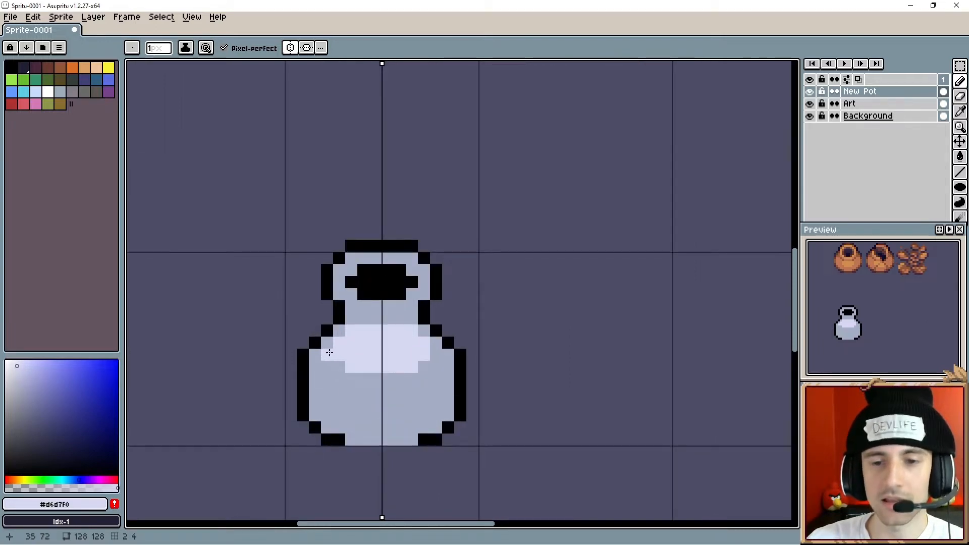
{"action": "left_click", "coordinate": [340, 367]}
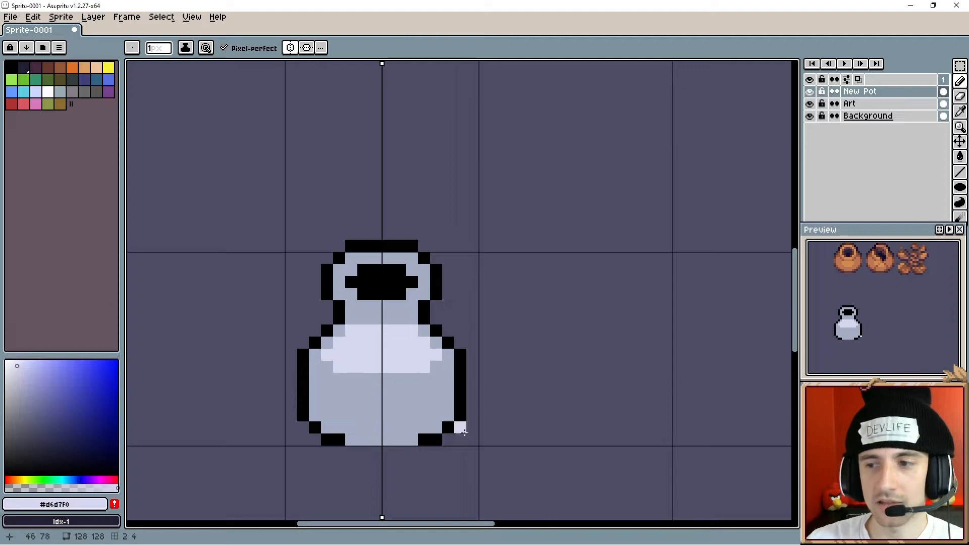
- Duplicate the outlined pot into the grid cell directly to its right and deselect it
{"action": "scroll", "coordinate": [482, 344], "scroll_direction": "down", "scroll_amount": 1}
{"action": "left_click_drag", "start_coordinate": [520, 355], "coordinate": [463, 334]}
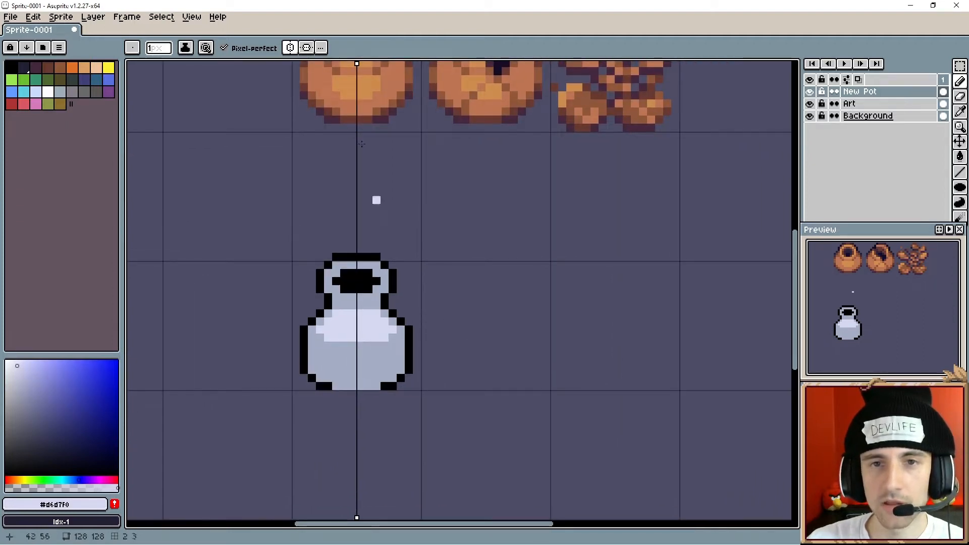
{"action": "key", "text": "m"}
{"action": "left_click_drag", "start_coordinate": [258, 219], "coordinate": [446, 431]}
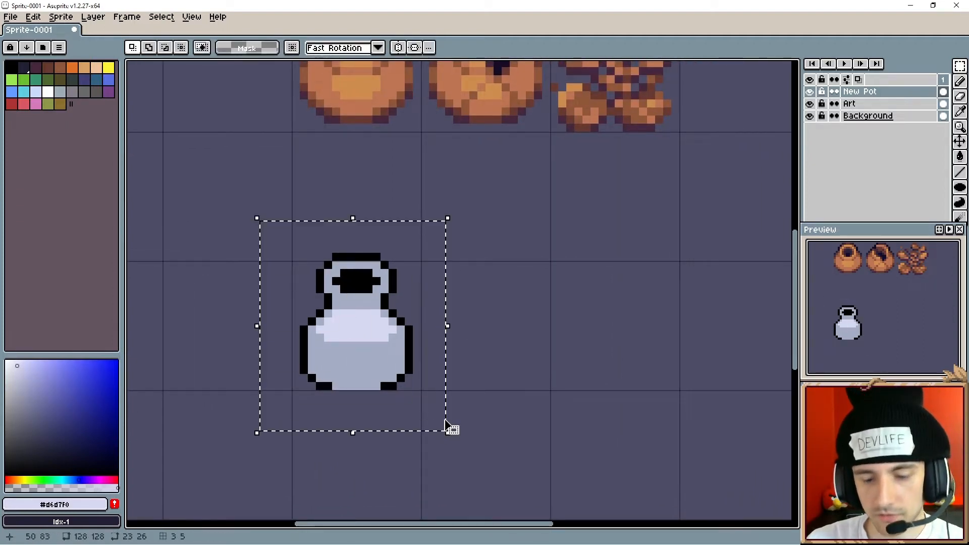
{"action": "left_click_drag", "start_coordinate": [374, 386], "coordinate": [484, 382]}
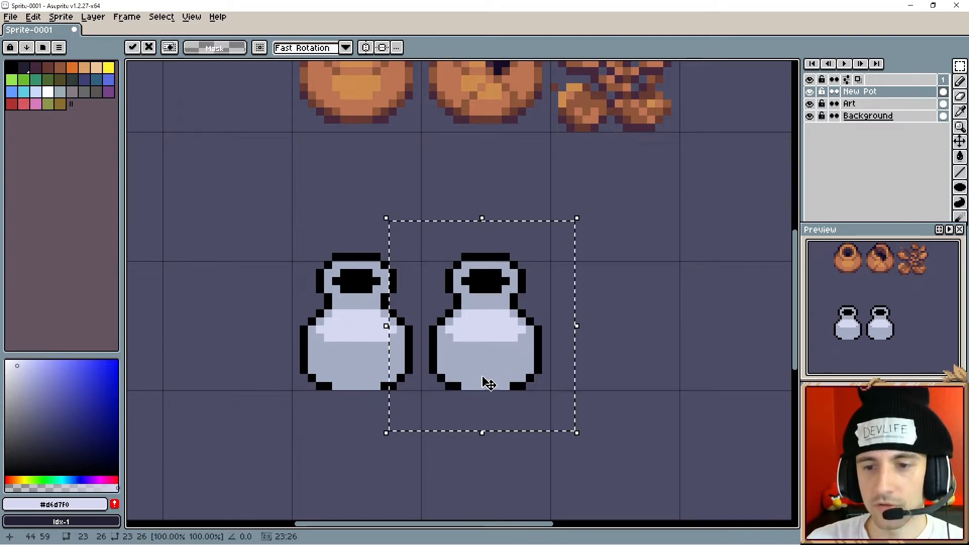
{"action": "key", "text": "ctrl+d"}
- Reduce the copied pot's highlight to a small central patch by painting over its edges with #a3adc5
{"action": "scroll", "coordinate": [497, 388], "scroll_direction": "up", "scroll_amount": 1}
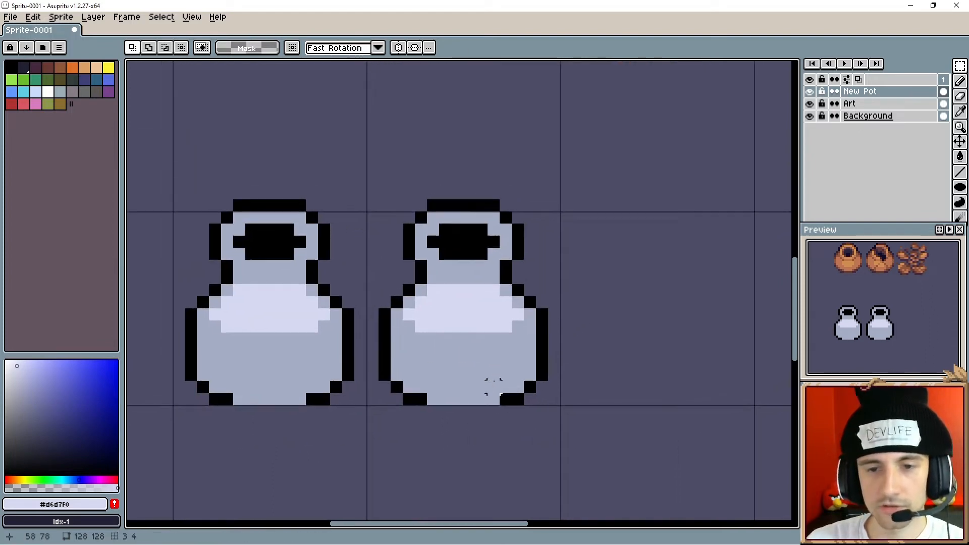
{"action": "key", "text": "b"}
{"action": "left_click", "coordinate": [432, 338], "text": "alt"}
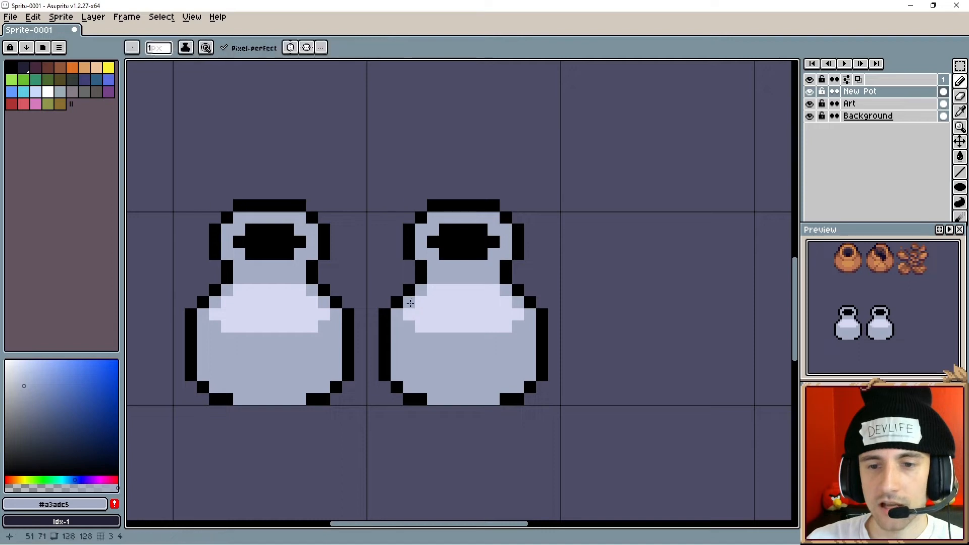
{"action": "mouse_move", "coordinate": [410, 303]}
{"action": "left_mouse_down"}
{"action": "mouse_move", "coordinate": [434, 290]}
{"action": "mouse_move", "coordinate": [492, 291]}
{"action": "mouse_move", "coordinate": [516, 311]}
{"action": "left_mouse_up"}
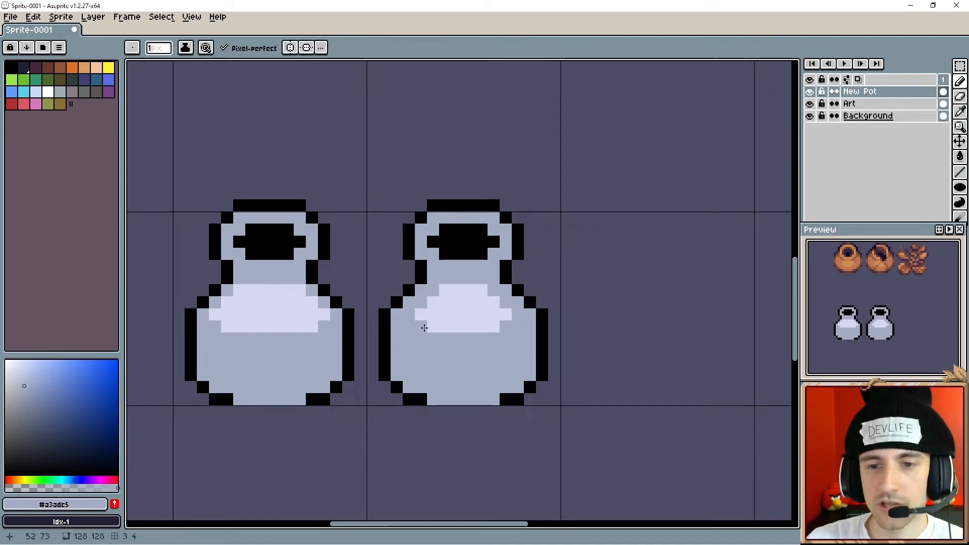
{"action": "mouse_move", "coordinate": [435, 328]}
{"action": "left_mouse_down"}
{"action": "mouse_move", "coordinate": [490, 327]}
{"action": "mouse_move", "coordinate": [421, 315]}
{"action": "mouse_move", "coordinate": [433, 316]}
{"action": "left_mouse_up"}
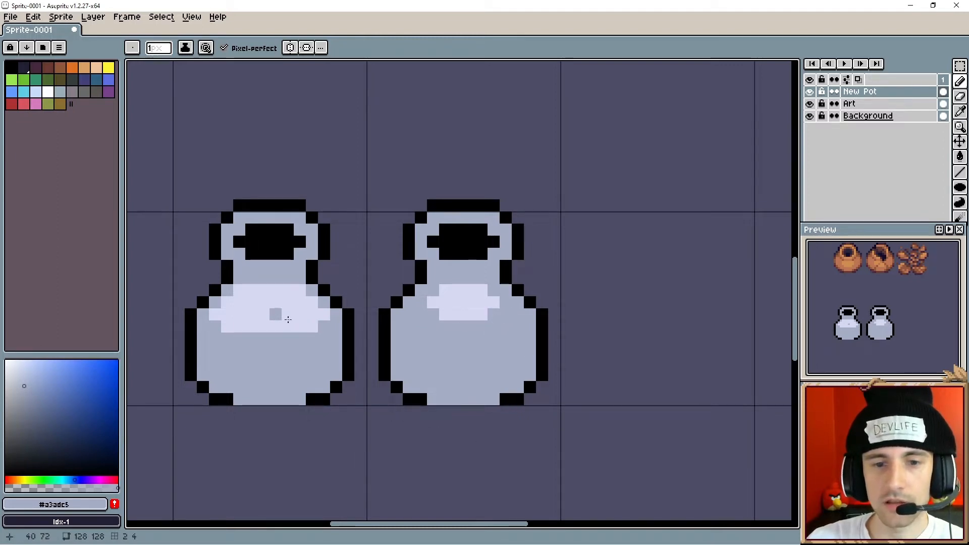
- Square off the original pot's highlight with #d6d7f0 and repaint its bottom row with #a3adc5
{"action": "left_click", "coordinate": [262, 308], "text": "alt"}
{"action": "left_click_drag", "start_coordinate": [215, 327], "coordinate": [322, 324]}
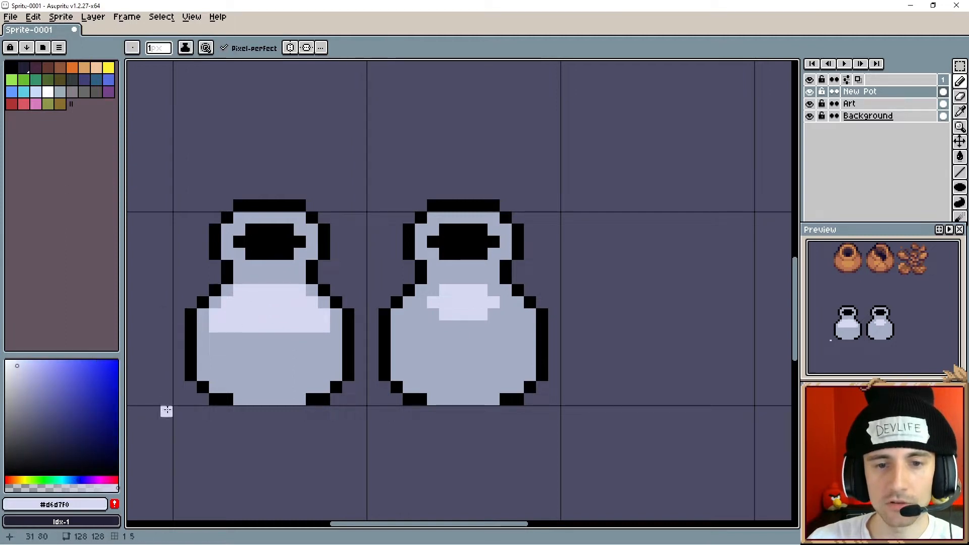
{"action": "left_click", "coordinate": [243, 340], "text": "alt"}
{"action": "left_click_drag", "start_coordinate": [215, 325], "coordinate": [326, 329]}
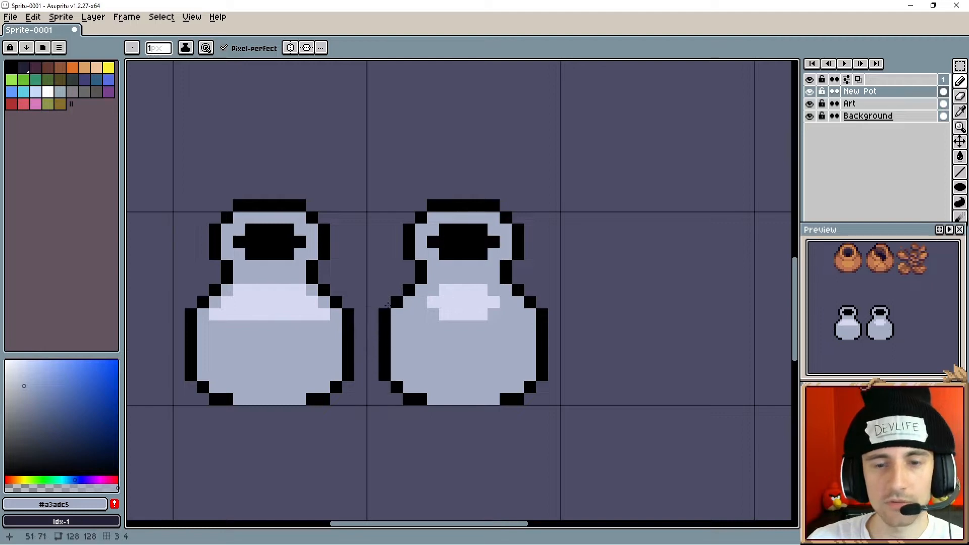
- Reshape the right pot's small highlight patch into a curved collar using #a3adc5 and #d6d7f0 sampled from the pot
{"action": "left_click_drag", "start_coordinate": [330, 376], "coordinate": [464, 393]}
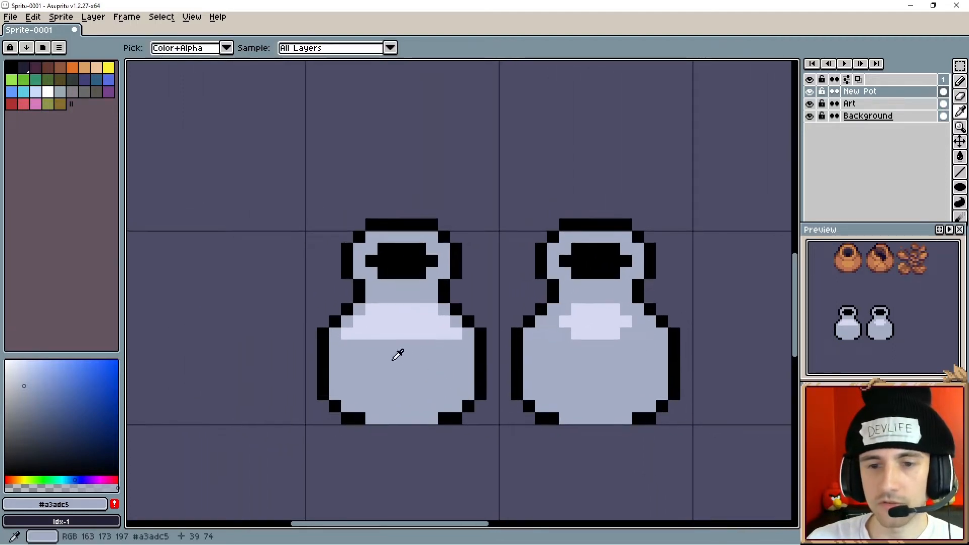
{"action": "key", "text": "i"}
{"action": "left_click", "coordinate": [587, 325]}
{"action": "left_click", "coordinate": [584, 302]}
{"action": "key", "text": "b"}
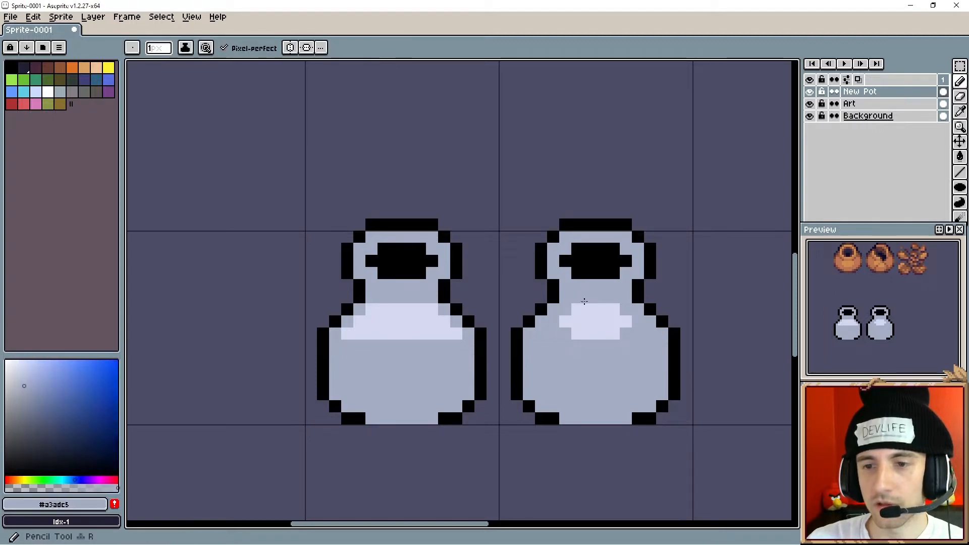
{"action": "mouse_move", "coordinate": [588, 306]}
{"action": "left_mouse_down"}
{"action": "mouse_move", "coordinate": [613, 308]}
{"action": "mouse_move", "coordinate": [554, 321]}
{"action": "left_mouse_up"}
{"action": "left_click", "coordinate": [568, 317], "text": "alt"}
{"action": "left_click_drag", "start_coordinate": [625, 311], "coordinate": [638, 322]}
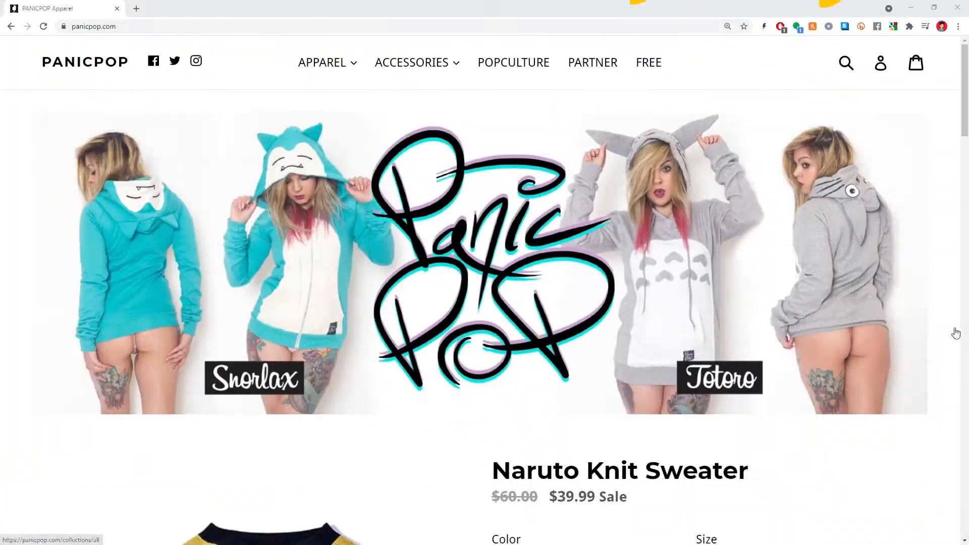
- Switch to the browser and look over the Naruto Knit Sweater page's details and gallery photos on panicpop.com
{"action": "scroll", "coordinate": [865, 321], "scroll_direction": "down", "scroll_amount": 7}
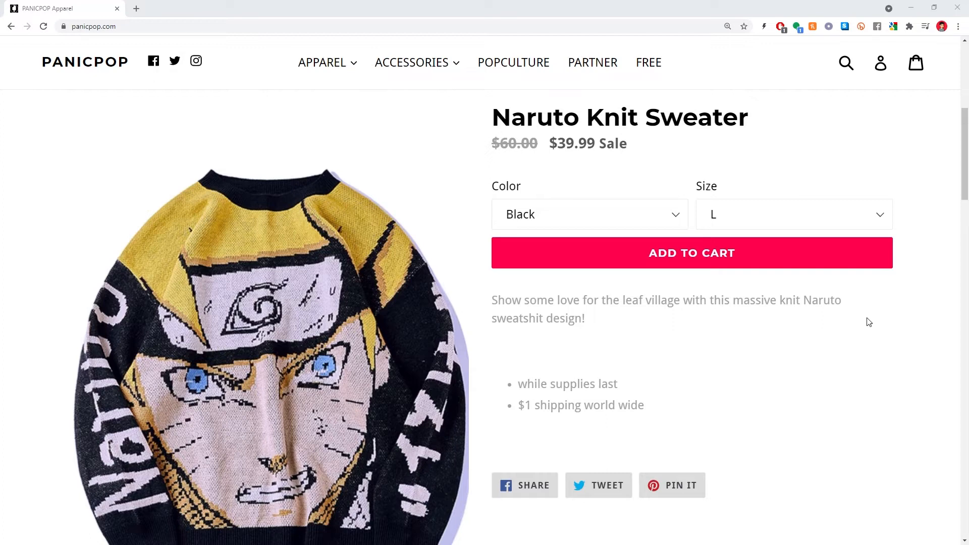
{"action": "scroll", "coordinate": [465, 371], "scroll_direction": "down", "scroll_amount": 2}
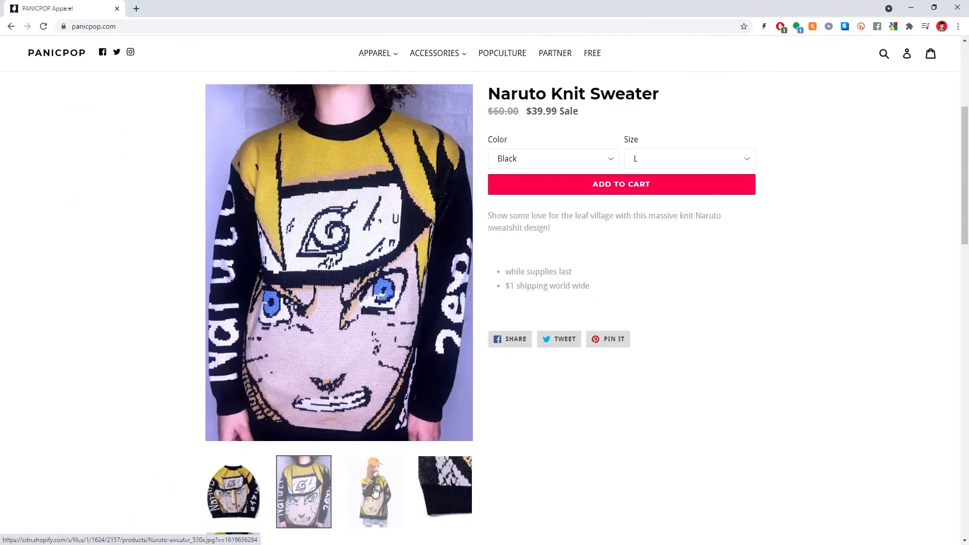
{"action": "left_click", "coordinate": [374, 491]}
{"action": "left_click", "coordinate": [438, 492]}
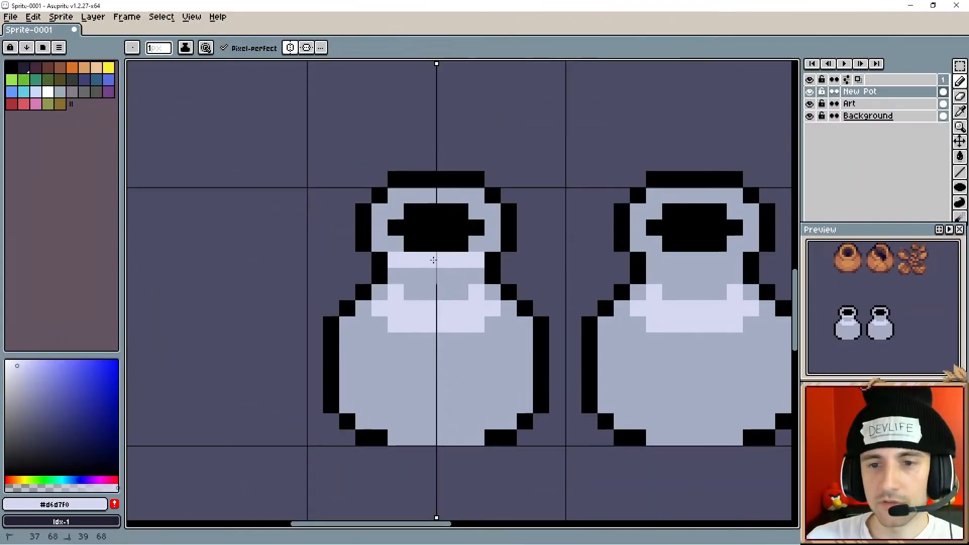
- Add mirrored #d6d7f0 highlight pixels at both lower corners of the left pot's rim
{"action": "left_click", "coordinate": [380, 244]}
{"action": "left_click", "coordinate": [493, 244]}
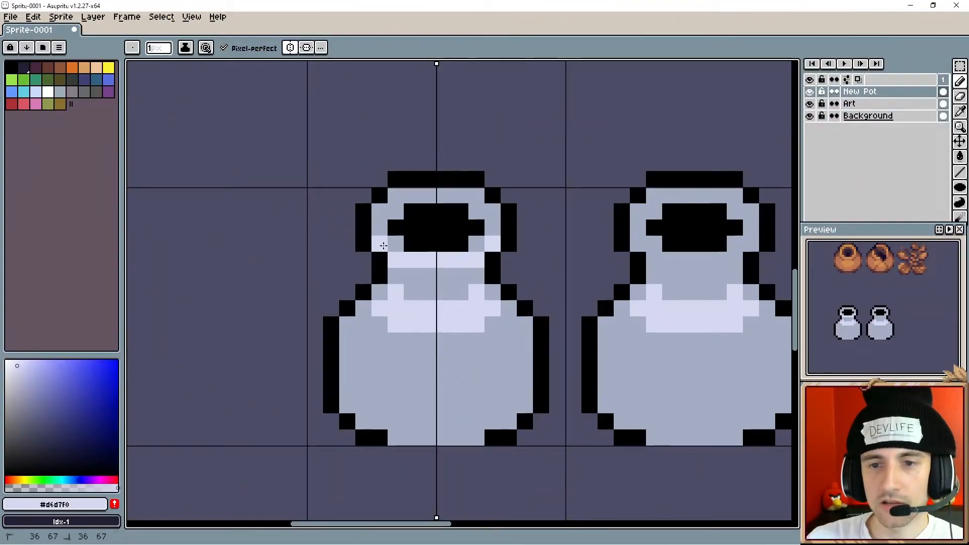
{"action": "mouse_move", "coordinate": [466, 345]}
{"action": "left_mouse_down"}
{"action": "mouse_move", "coordinate": [455, 362]}
{"action": "mouse_move", "coordinate": [461, 368]}
{"action": "left_mouse_up"}
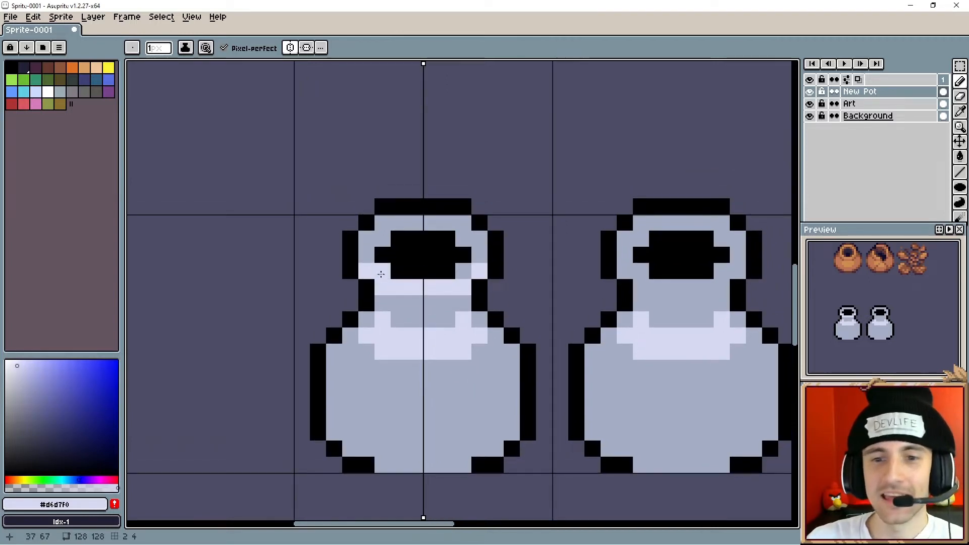
{"action": "left_click", "coordinate": [477, 269]}
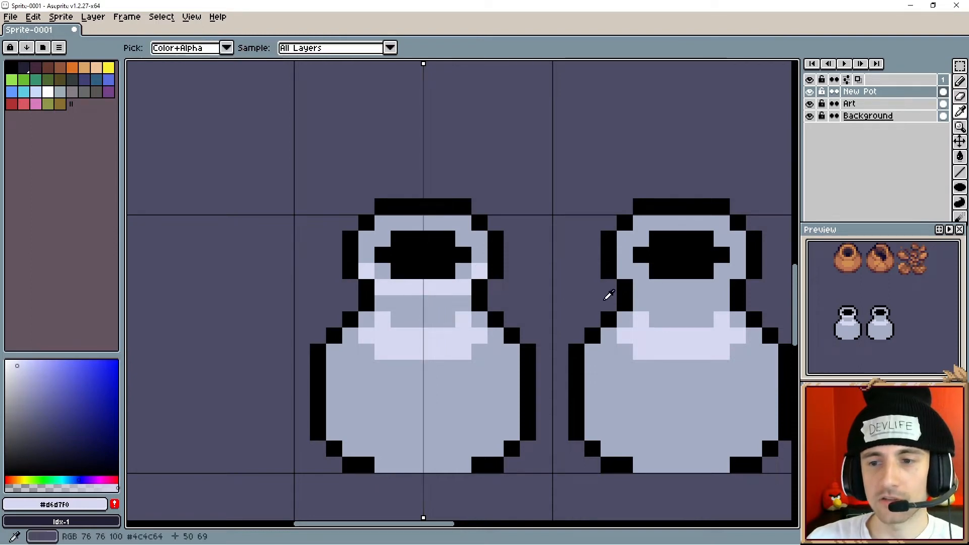
- Try a black #000000 line across the base of the right pot's neck and undo it
{"action": "left_click", "coordinate": [625, 283], "text": "alt"}
{"action": "left_click", "coordinate": [641, 303]}
{"action": "left_click_drag", "start_coordinate": [660, 302], "coordinate": [718, 302]}
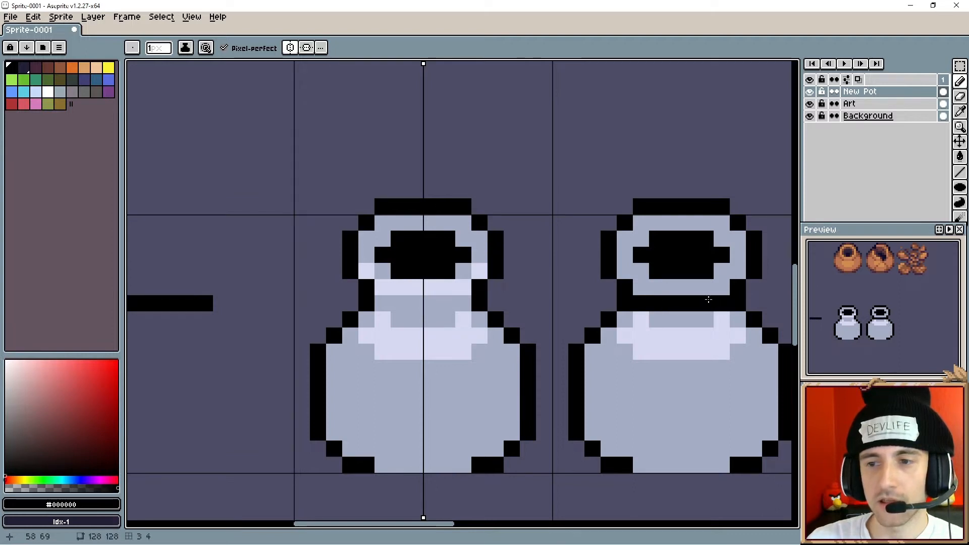
{"action": "key", "text": "ctrl+z"}
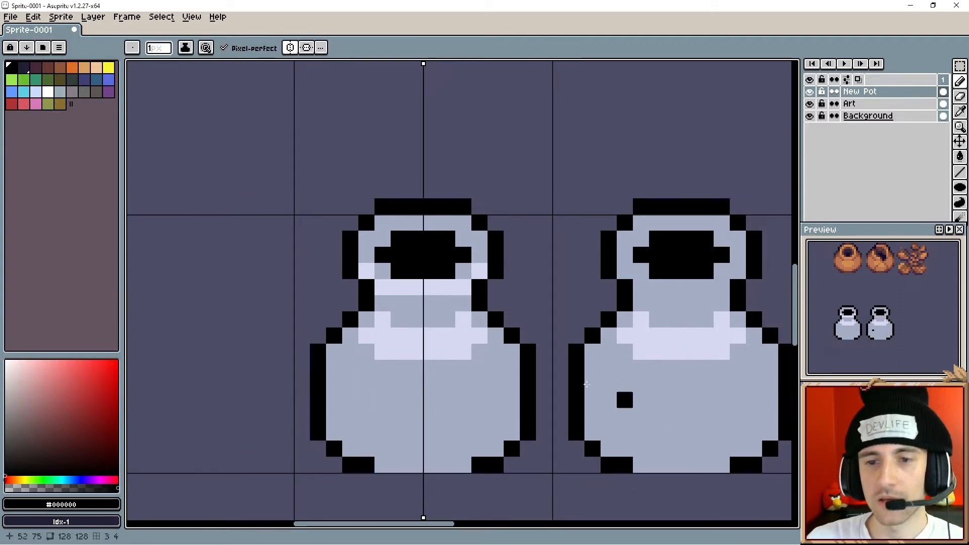
- Sample #a3adc5, darken it and paint a grey shadow row beneath the left pot's lower rim highlight
{"action": "key", "text": "alt"}
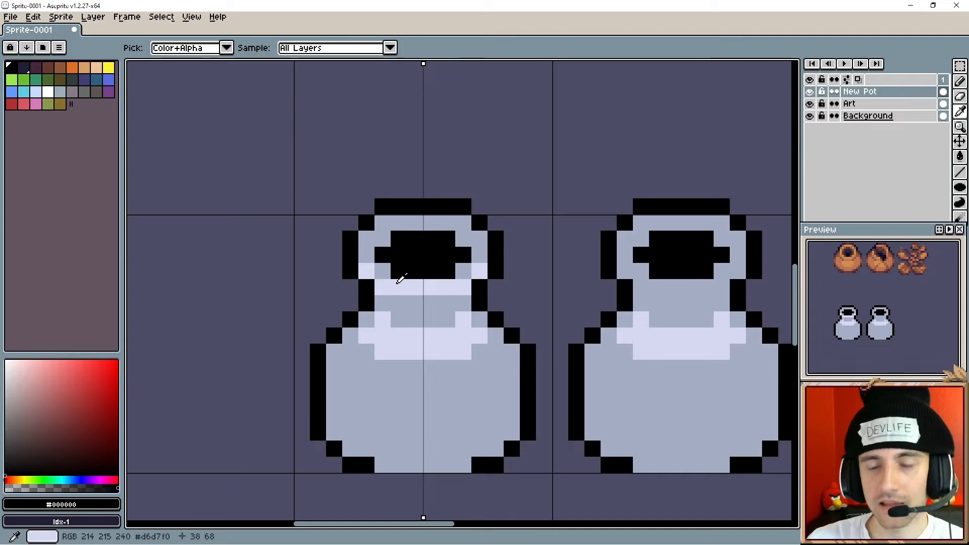
{"action": "left_click", "coordinate": [402, 298]}
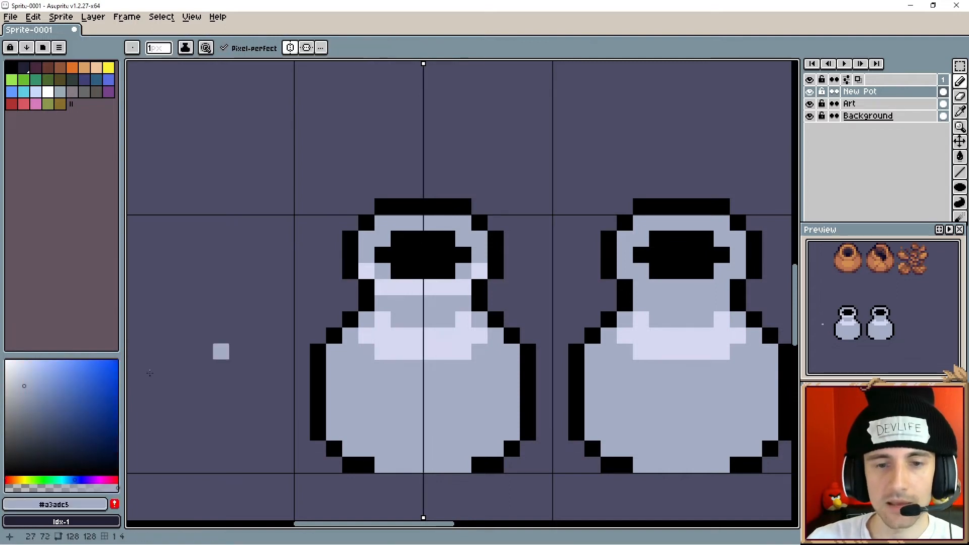
{"action": "left_click", "coordinate": [24, 401]}
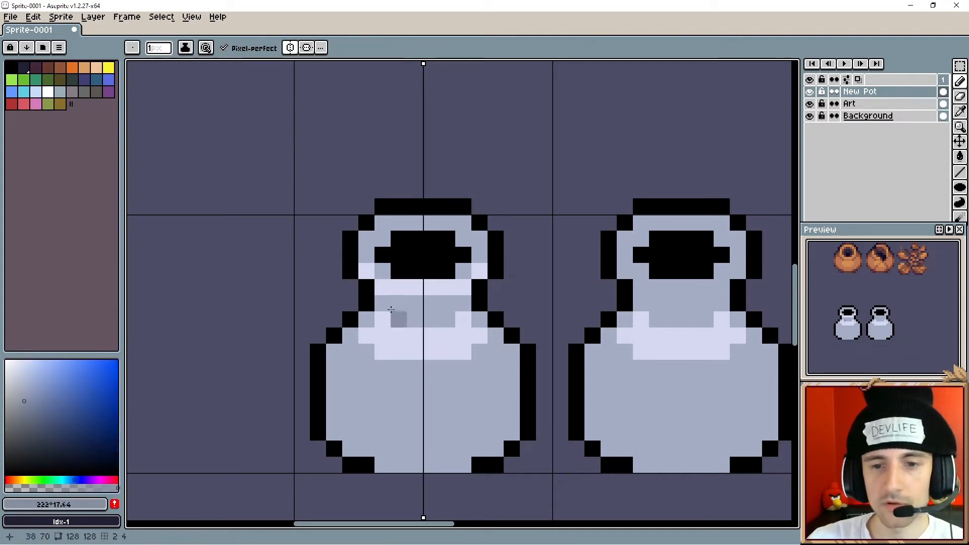
{"action": "left_click_drag", "start_coordinate": [383, 303], "coordinate": [399, 303]}
- Sample #8188ae from the tall stone pillar and repaint the shadow row on the left pot's neck with it
{"action": "scroll", "coordinate": [413, 305], "scroll_direction": "down", "scroll_amount": 3}
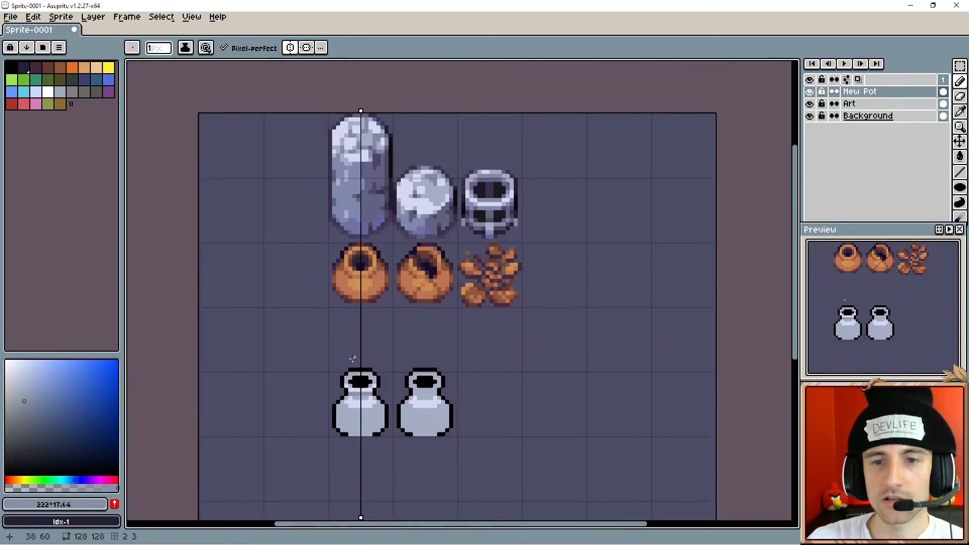
{"action": "scroll", "coordinate": [371, 285], "scroll_direction": "up", "scroll_amount": 2}
{"action": "key", "text": "alt"}
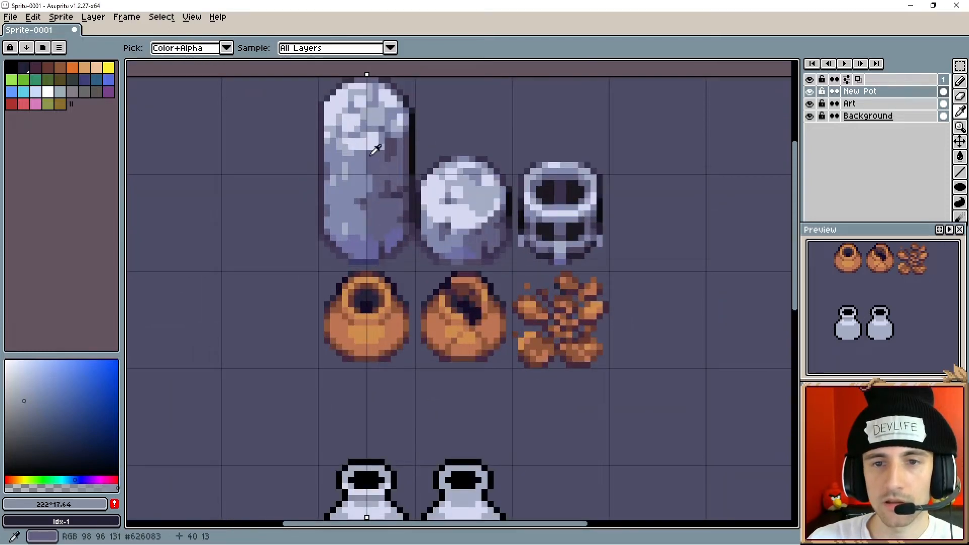
{"action": "left_click", "coordinate": [372, 153]}
{"action": "left_click", "coordinate": [357, 395]}
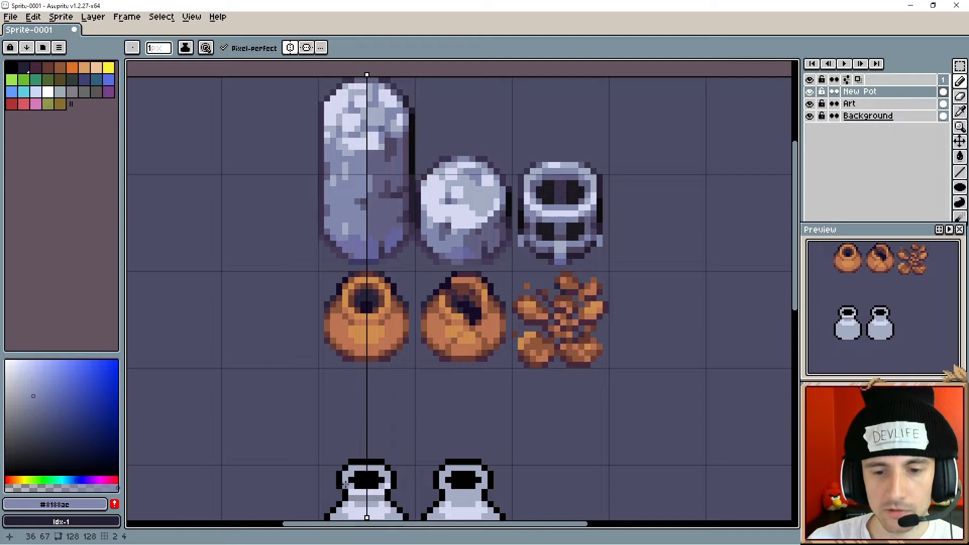
{"action": "scroll", "coordinate": [352, 495], "scroll_direction": "up", "scroll_amount": 5}
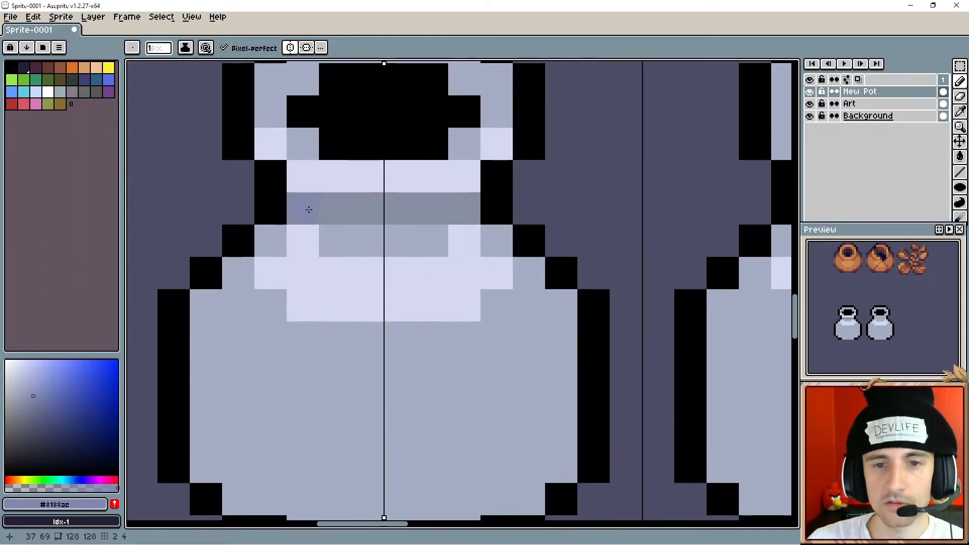
{"action": "scroll", "coordinate": [356, 248], "scroll_direction": "down", "scroll_amount": 5}
{"action": "left_click_drag", "start_coordinate": [358, 262], "coordinate": [440, 362]}
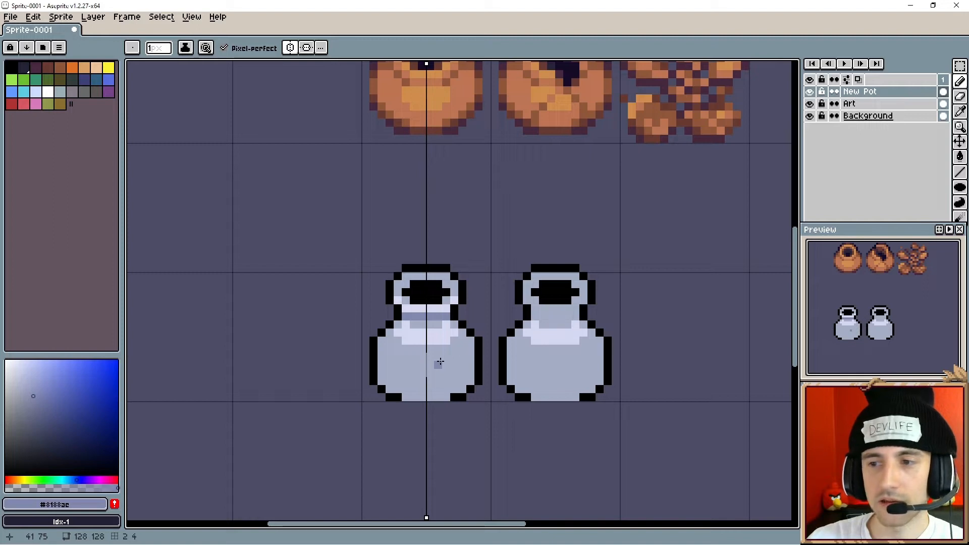
{"action": "scroll", "coordinate": [434, 344], "scroll_direction": "up", "scroll_amount": 1}
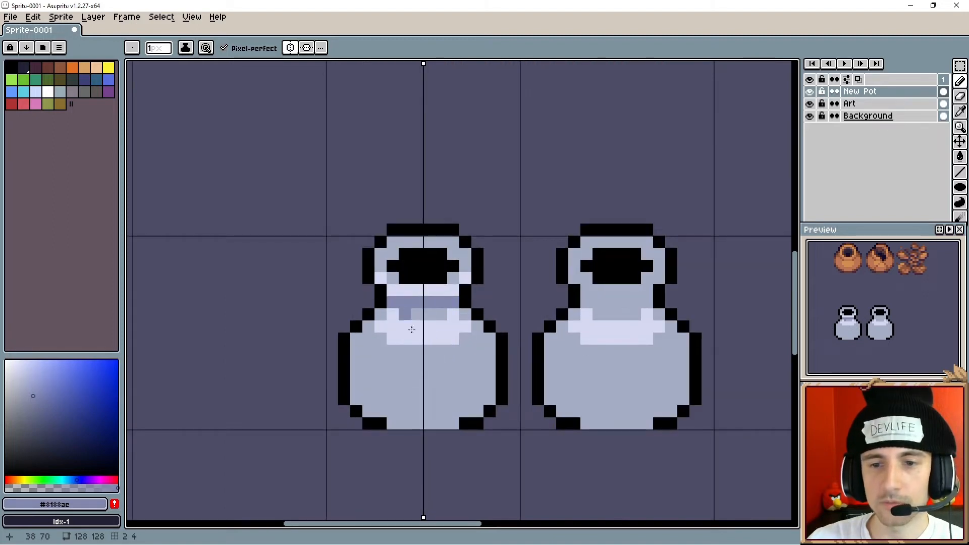
{"action": "left_click_drag", "start_coordinate": [412, 331], "coordinate": [421, 352]}
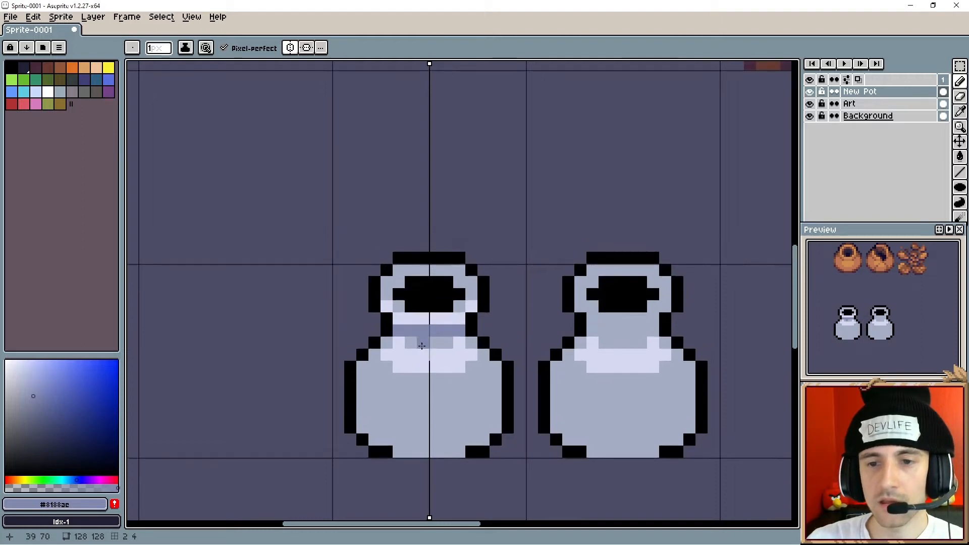
- Sample #d6d7f0 and paint mirrored highlights on the sides and upper corners of the left pot's rim
{"action": "scroll", "coordinate": [405, 304], "scroll_direction": "down", "scroll_amount": 3}
{"action": "left_click_drag", "start_coordinate": [391, 298], "coordinate": [388, 356]}
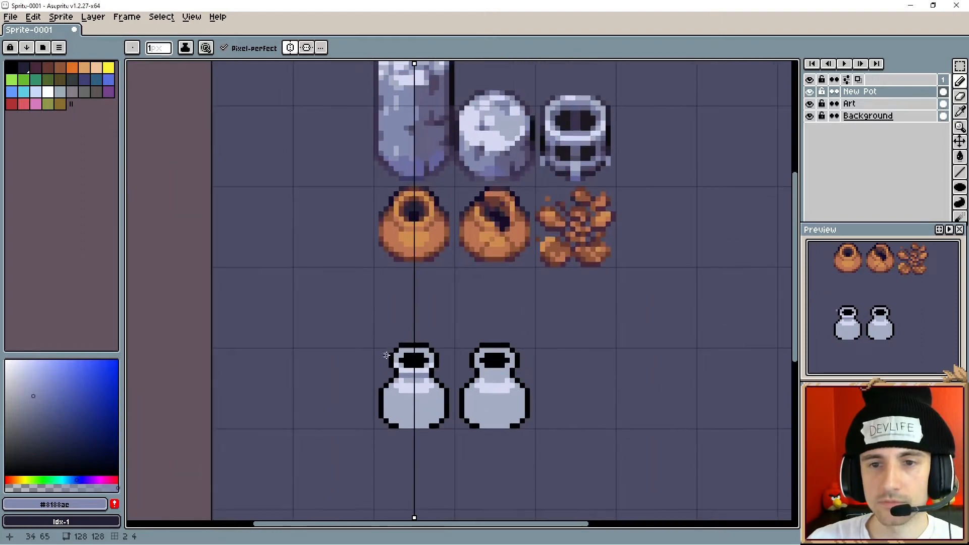
{"action": "scroll", "coordinate": [386, 355], "scroll_direction": "up", "scroll_amount": 2}
{"action": "key", "text": "alt"}
{"action": "left_click", "coordinate": [407, 352], "text": "alt"}
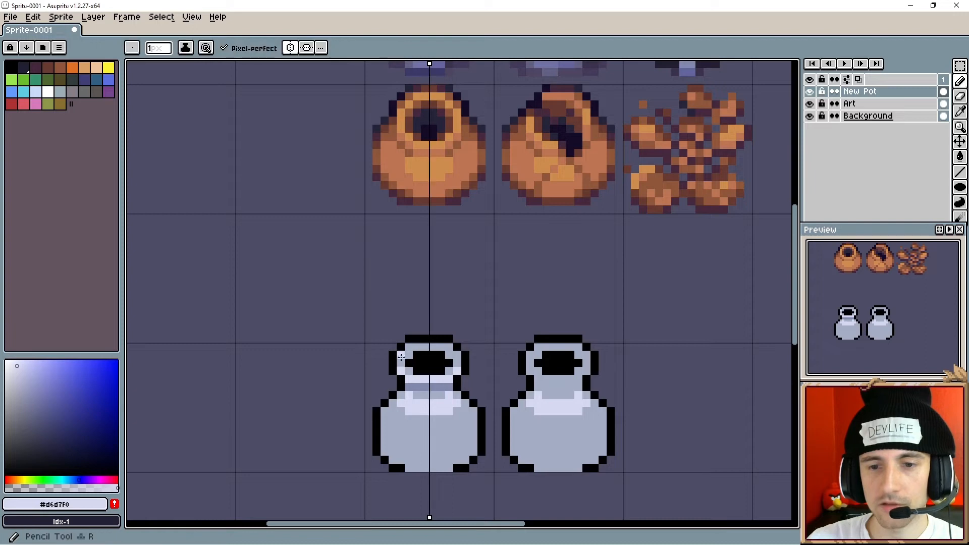
{"action": "left_click", "coordinate": [410, 346]}
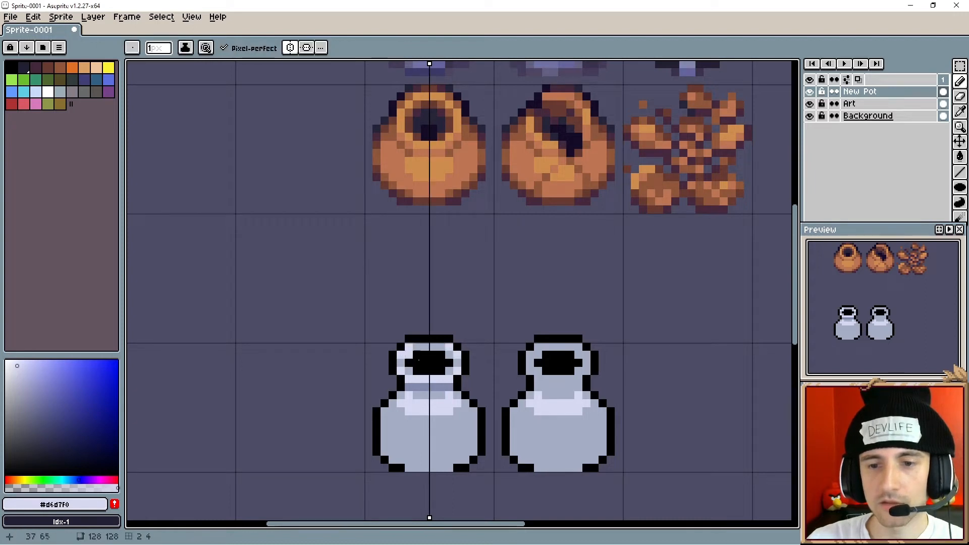
- Turn off symmetry and repaint the upper-left corner and left side of the left pot's rim in #a3adc5
{"action": "left_click", "coordinate": [292, 48]}
{"action": "scroll", "coordinate": [430, 352], "scroll_direction": "up", "scroll_amount": 2}
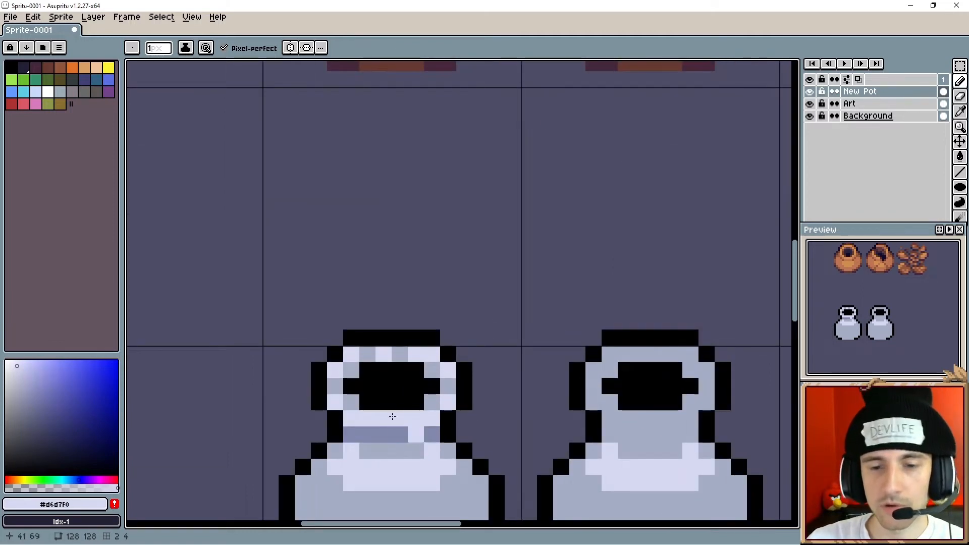
{"action": "key", "text": "ctrl+z"}
{"action": "left_click", "coordinate": [374, 355], "text": "alt"}
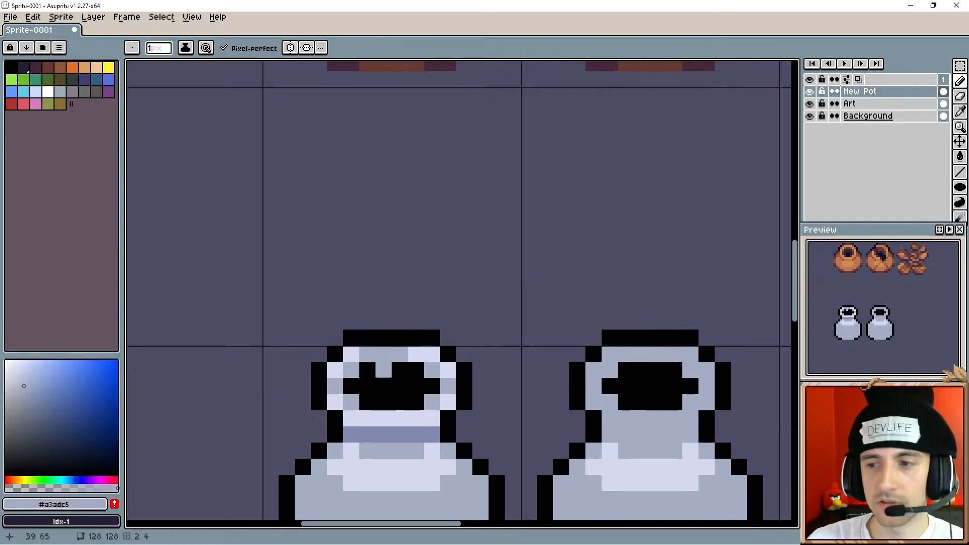
{"action": "left_click_drag", "start_coordinate": [388, 416], "coordinate": [399, 348]}
{"action": "key", "text": "alt"}
{"action": "left_click", "coordinate": [362, 286]}
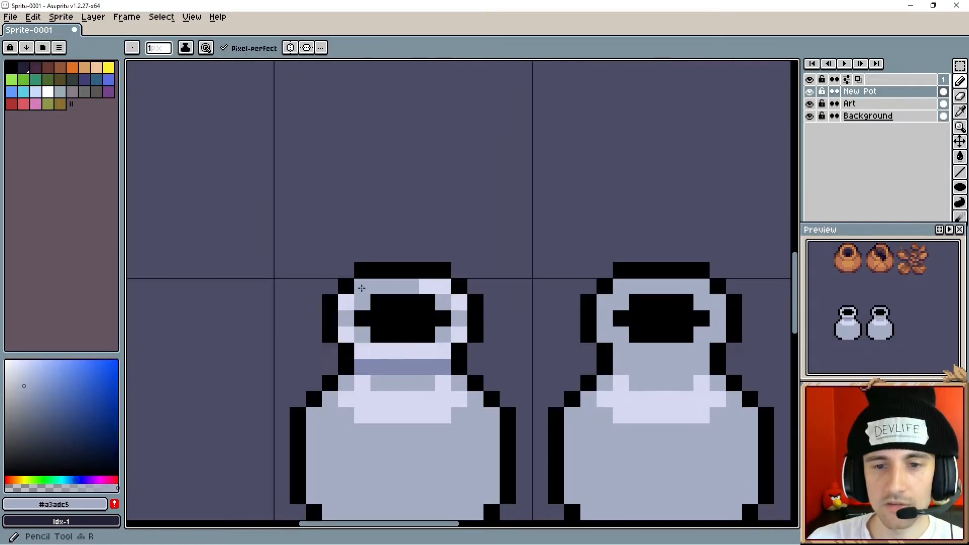
{"action": "left_click", "coordinate": [347, 303]}
- Sample #d6d7f0 and add uneven highlight pixels along the top edge of the left pot's rim
{"action": "left_click", "coordinate": [435, 283], "text": "alt"}
{"action": "left_click", "coordinate": [411, 286]}
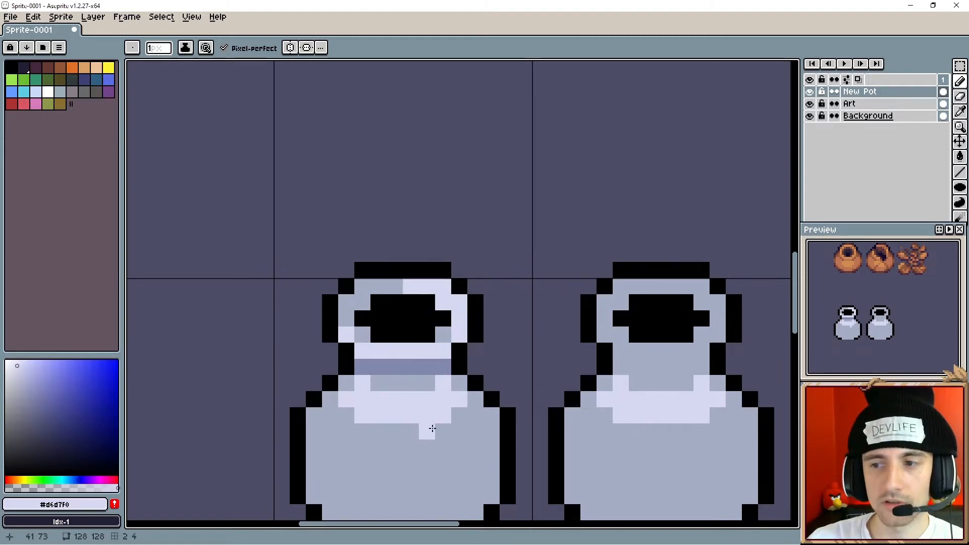
{"action": "left_click", "coordinate": [379, 286]}
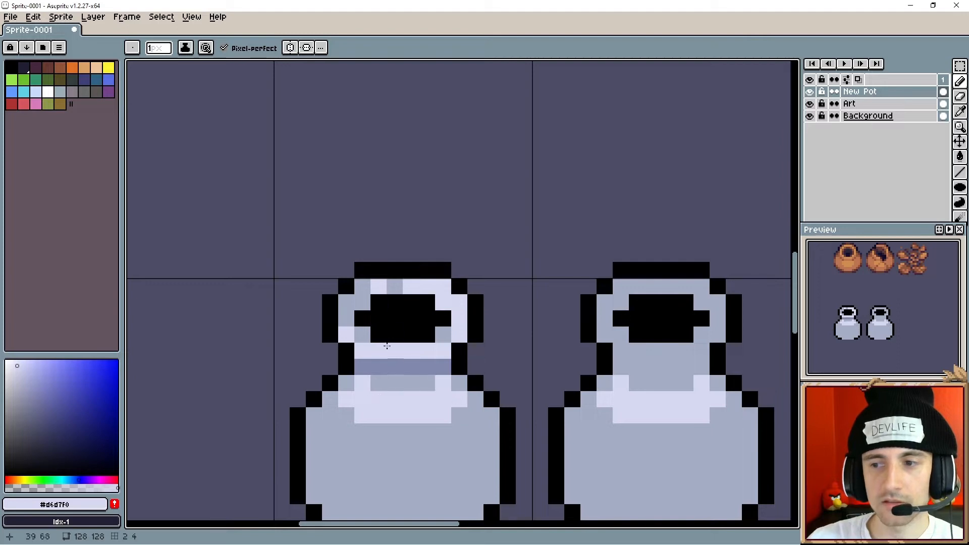
{"action": "left_click_drag", "start_coordinate": [406, 378], "coordinate": [404, 389]}
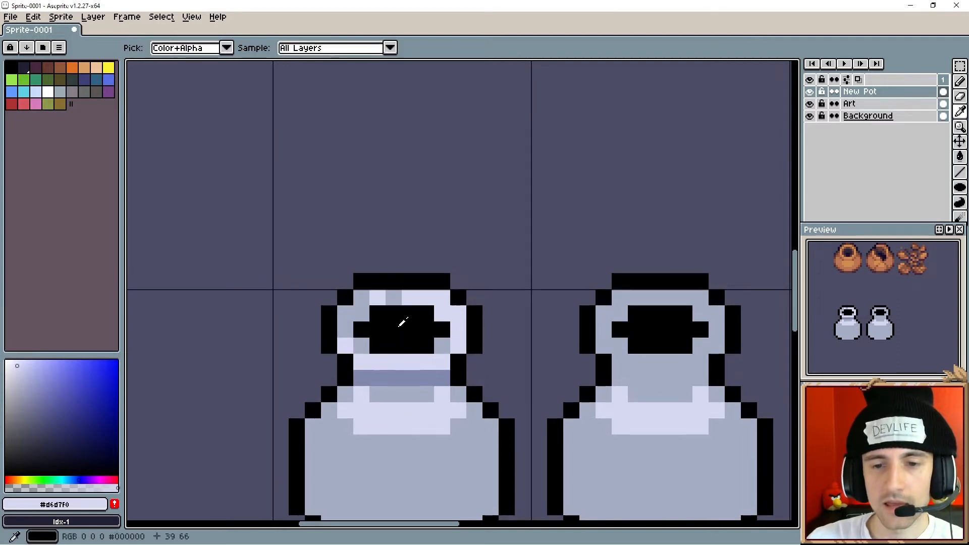
- Paint the top row and side pixels of the left pot's black mouth in dark grey #23252a
{"action": "left_click", "coordinate": [399, 326], "text": "alt"}
{"action": "left_click", "coordinate": [396, 374], "text": "alt"}
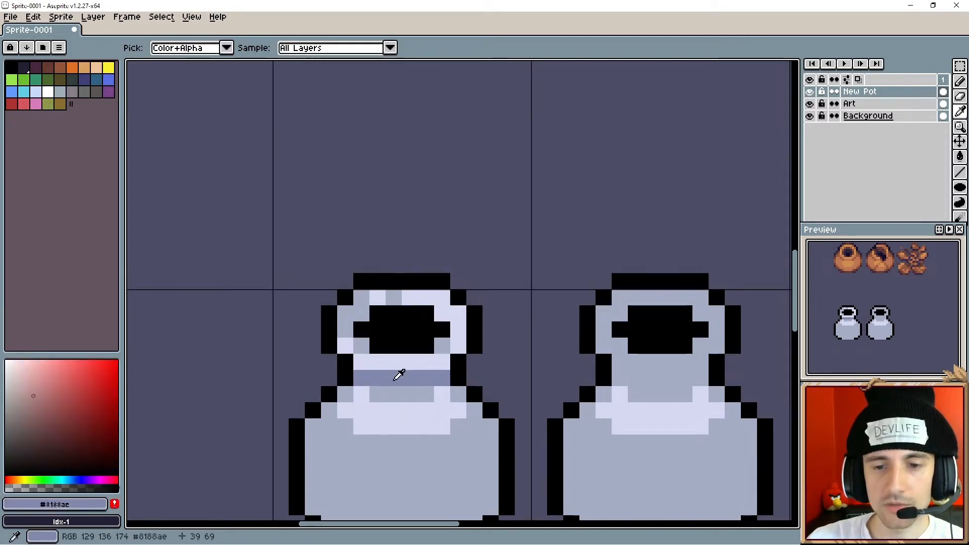
{"action": "left_click", "coordinate": [404, 324], "text": "alt"}
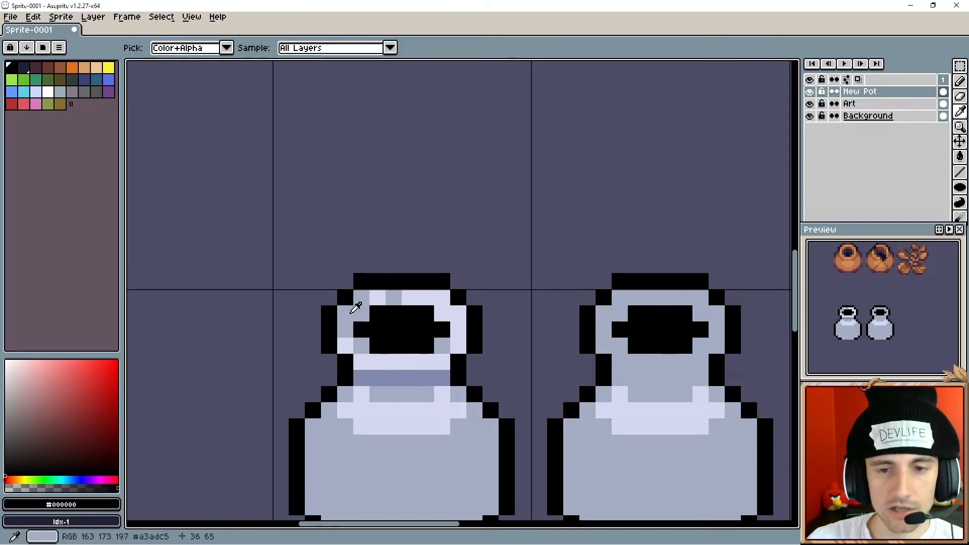
{"action": "left_click", "coordinate": [352, 309], "text": "alt"}
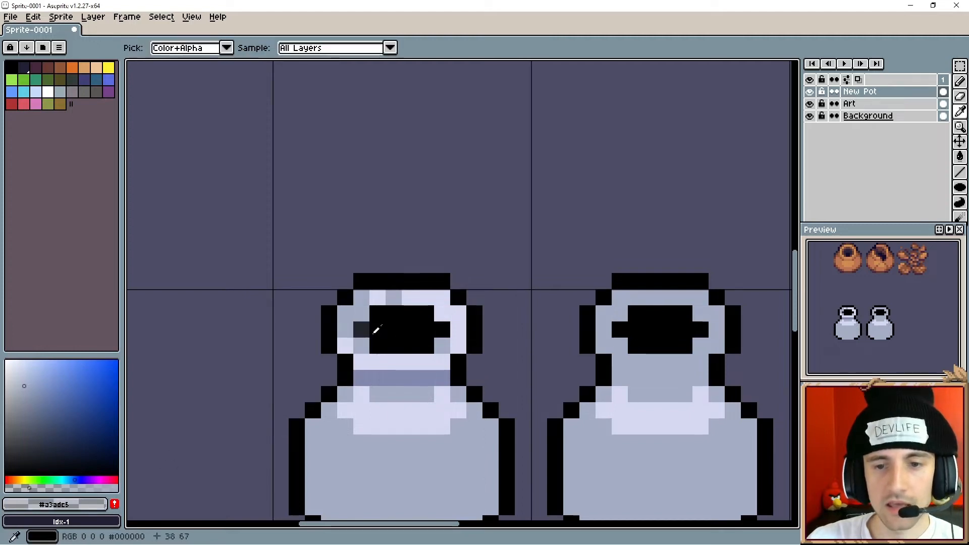
{"action": "left_click", "coordinate": [365, 326], "text": "alt"}
{"action": "mouse_move", "coordinate": [380, 317]}
{"action": "left_mouse_down"}
{"action": "mouse_move", "coordinate": [417, 316]}
{"action": "mouse_move", "coordinate": [441, 329]}
{"action": "left_mouse_up"}
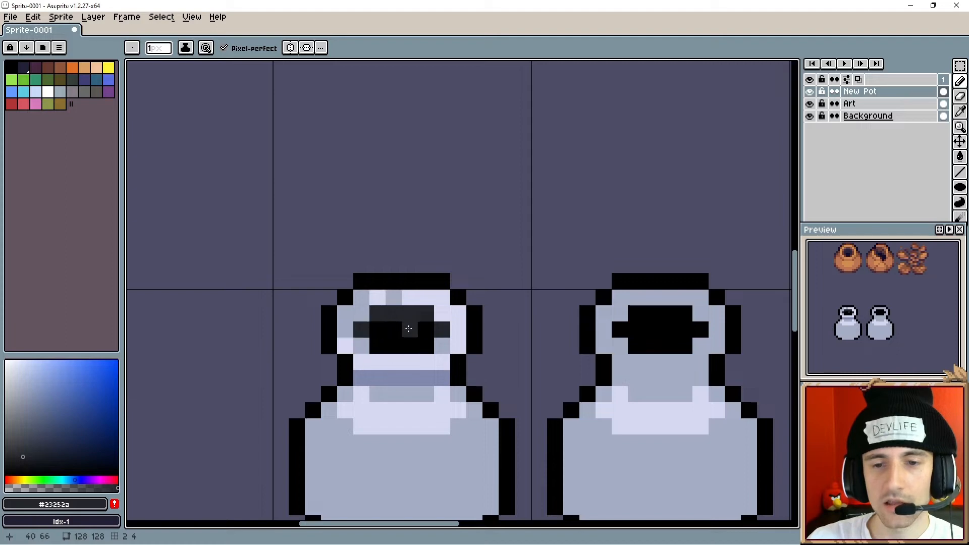
{"action": "scroll", "coordinate": [378, 428], "scroll_direction": "down", "scroll_amount": 5}
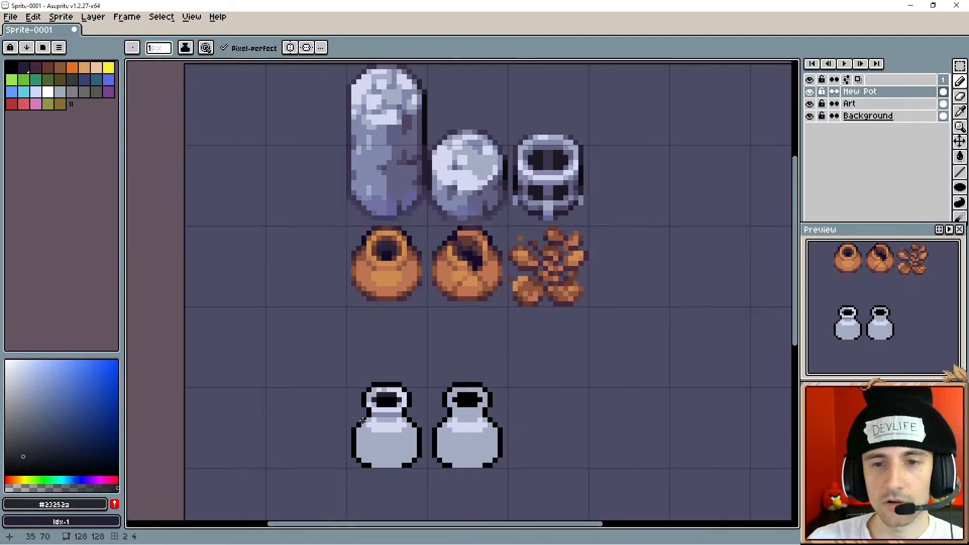
- Paint the upper corners and side pixels of the left pot's black mouth in lighter grey #3e424b
{"action": "scroll", "coordinate": [373, 263], "scroll_direction": "up", "scroll_amount": 3}
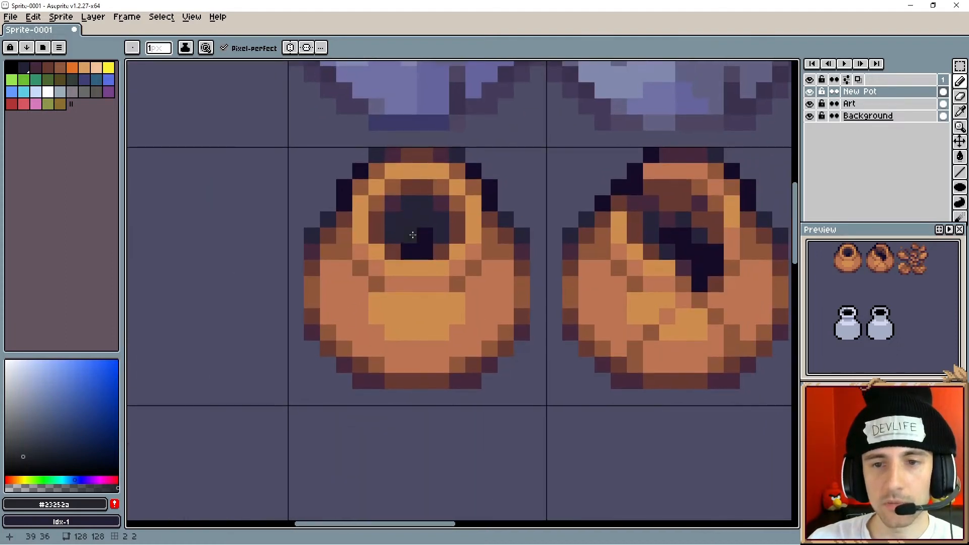
{"action": "scroll", "coordinate": [397, 377], "scroll_direction": "down", "scroll_amount": 4}
{"action": "left_click_drag", "start_coordinate": [394, 394], "coordinate": [395, 277]}
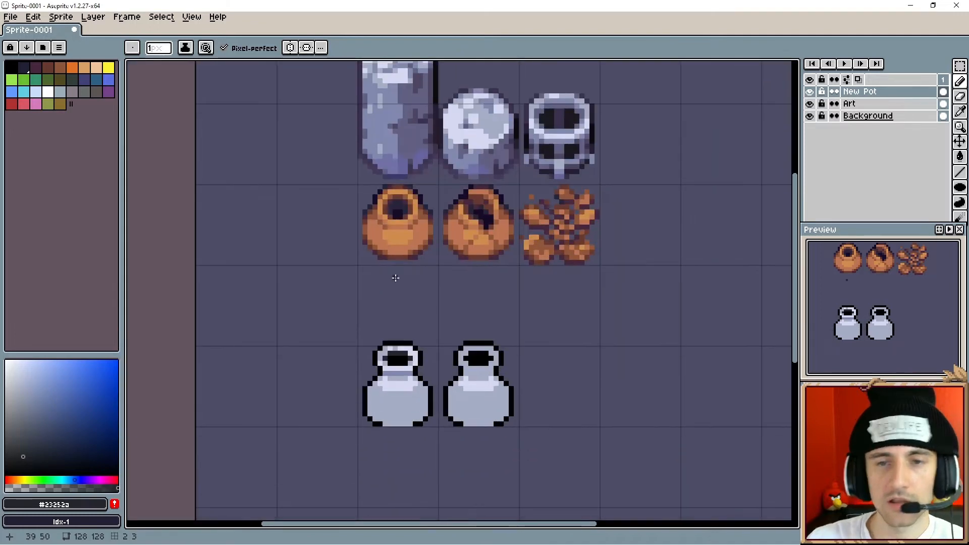
{"action": "scroll", "coordinate": [362, 380], "scroll_direction": "up", "scroll_amount": 3}
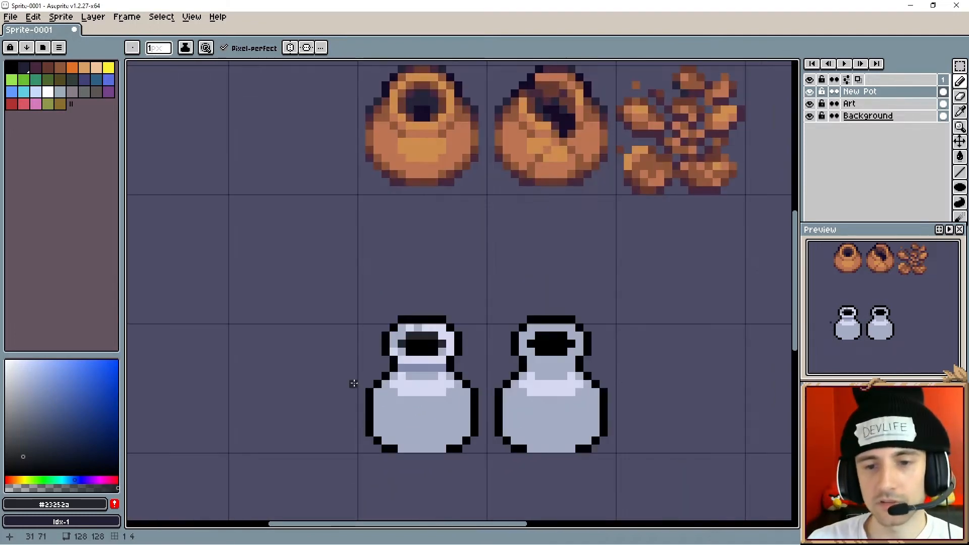
{"action": "left_click_drag", "start_coordinate": [405, 375], "coordinate": [343, 369]}
{"action": "scroll", "coordinate": [342, 368], "scroll_direction": "up", "scroll_amount": 1}
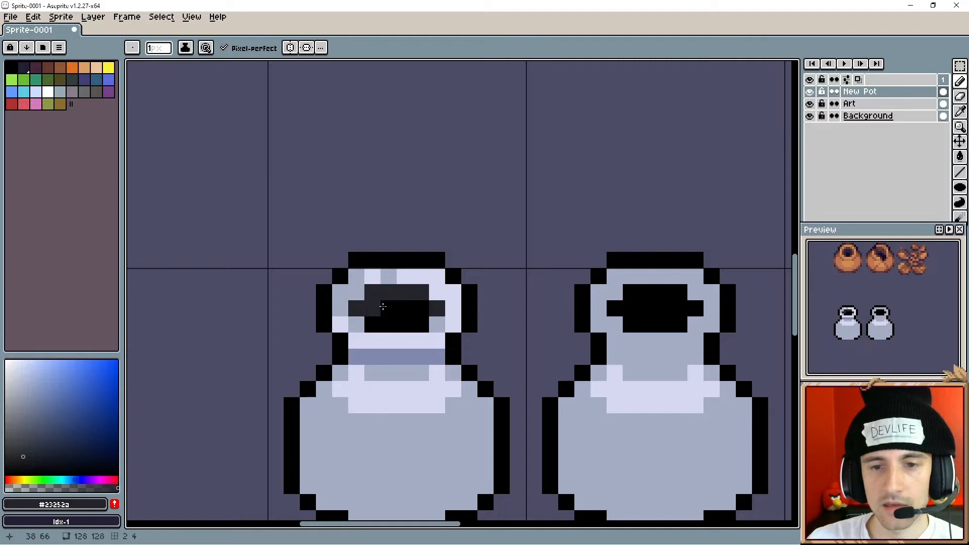
{"action": "key", "text": "alt"}
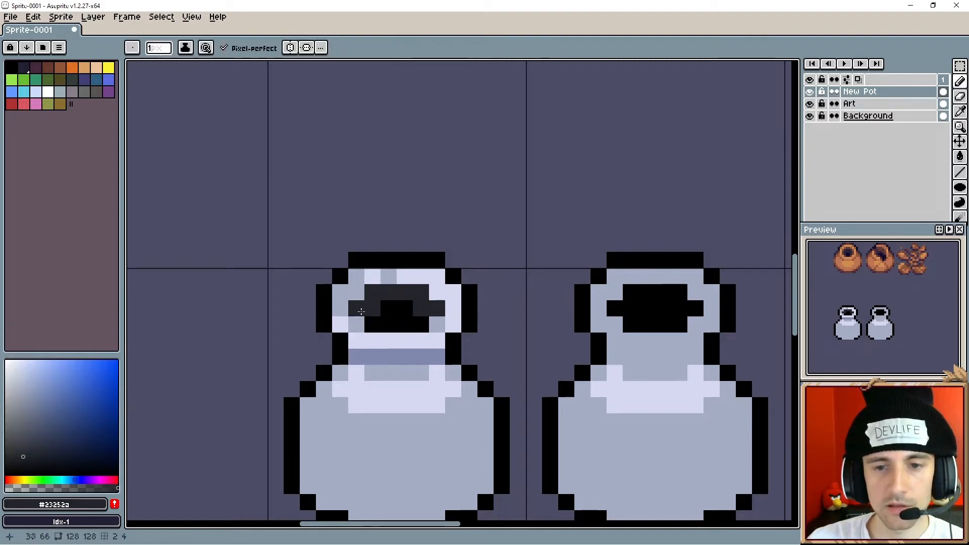
{"action": "left_click", "coordinate": [348, 281], "text": "alt"}
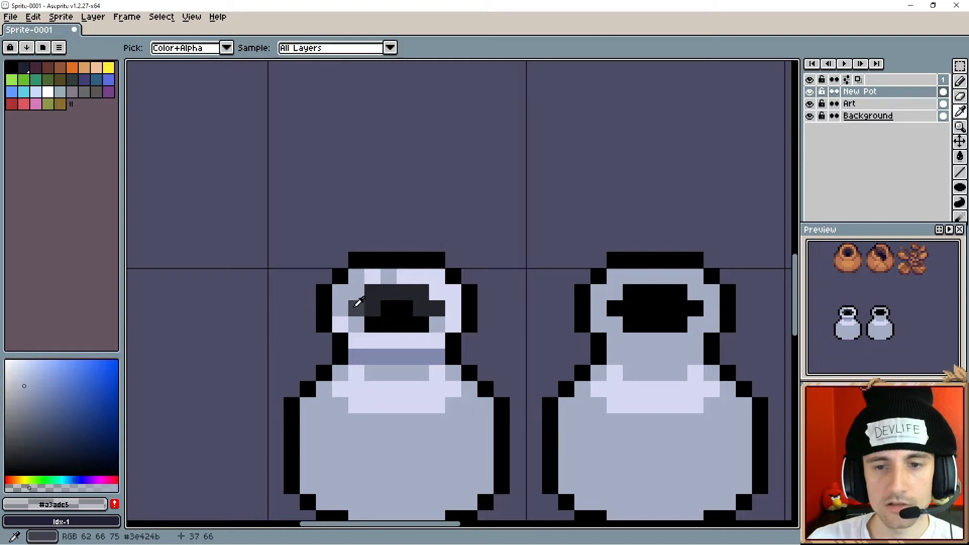
{"action": "left_click", "coordinate": [373, 298], "text": "alt"}
{"action": "left_click", "coordinate": [421, 292]}
{"action": "left_click", "coordinate": [437, 309]}
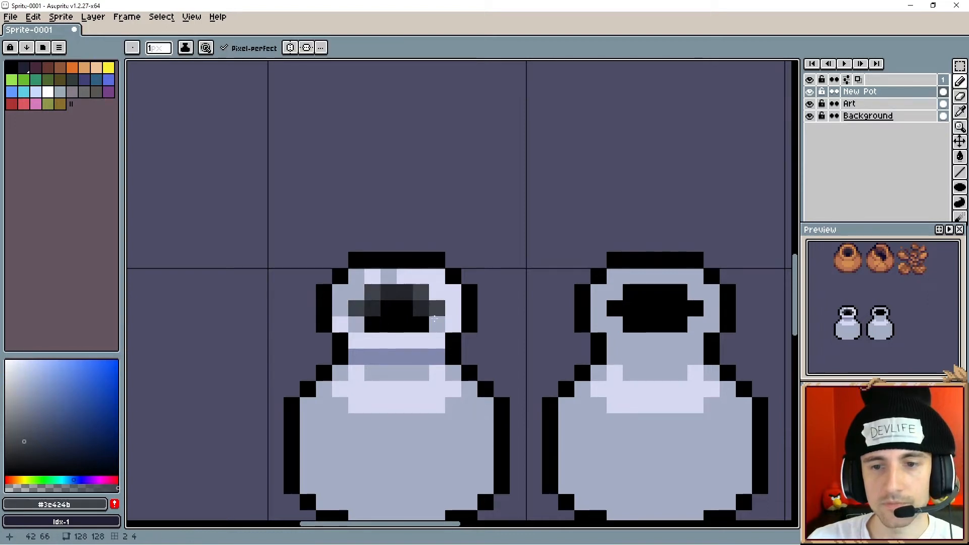
- Sample #8188ae from the neck shadow, turn on horizontal symmetry and paint a mirrored zigzag pattern across the left pot's belly
{"action": "scroll", "coordinate": [402, 404], "scroll_direction": "down", "scroll_amount": 1}
{"action": "scroll", "coordinate": [403, 404], "scroll_direction": "down", "scroll_amount": 3}
{"action": "scroll", "coordinate": [383, 388], "scroll_direction": "up", "scroll_amount": 3}
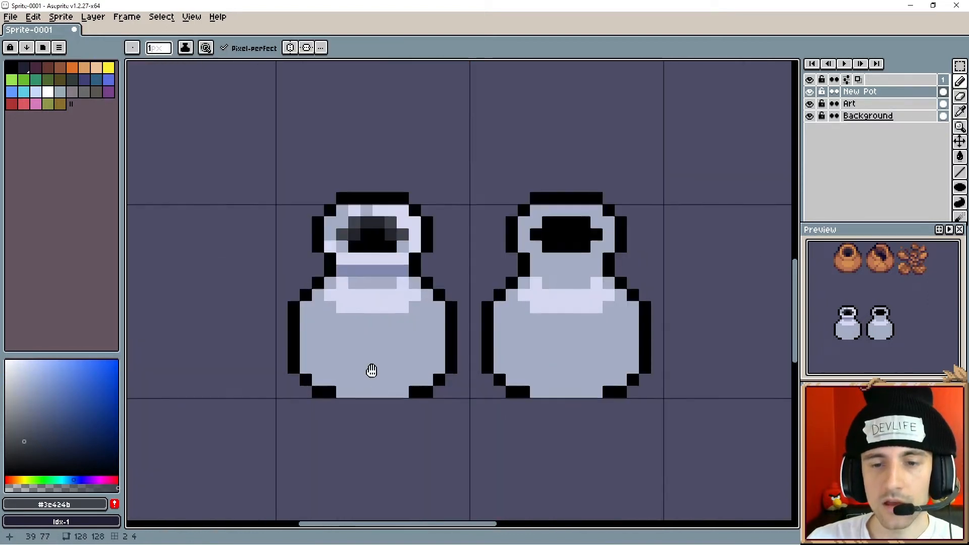
{"action": "left_click_drag", "start_coordinate": [385, 385], "coordinate": [367, 366]}
{"action": "scroll", "coordinate": [378, 345], "scroll_direction": "down", "scroll_amount": 2}
{"action": "scroll", "coordinate": [380, 355], "scroll_direction": "up", "scroll_amount": 3}
{"action": "left_click", "coordinate": [368, 283], "text": "alt"}
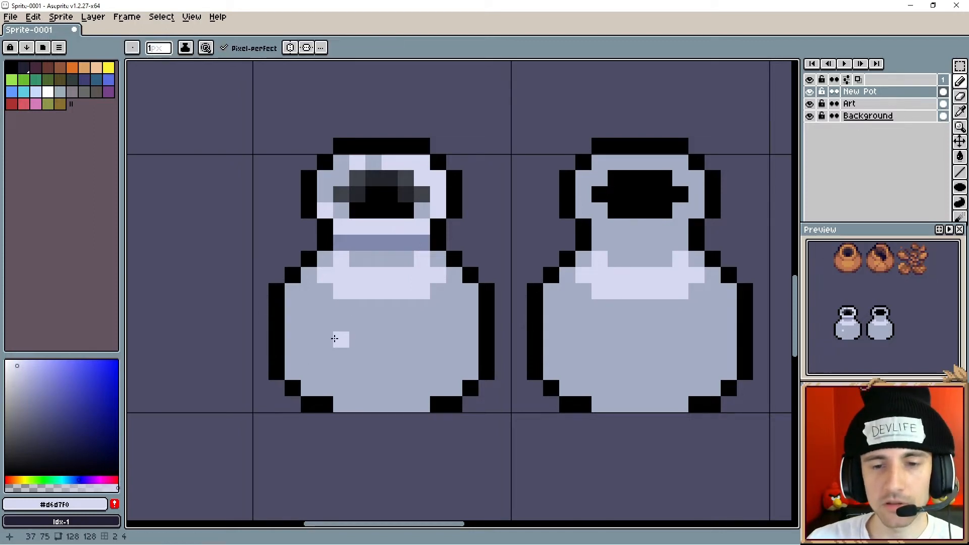
{"action": "left_click", "coordinate": [364, 243], "text": "alt"}
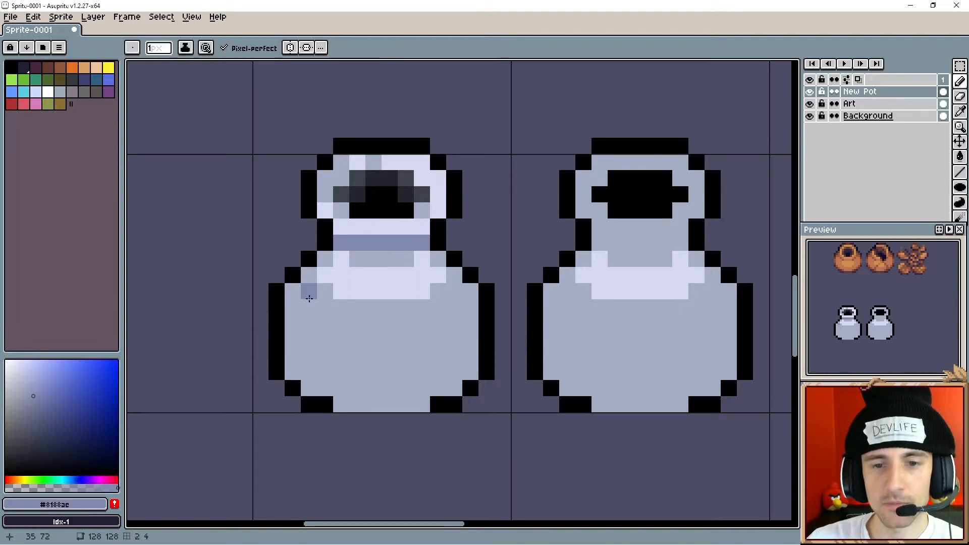
{"action": "left_click", "coordinate": [290, 47]}
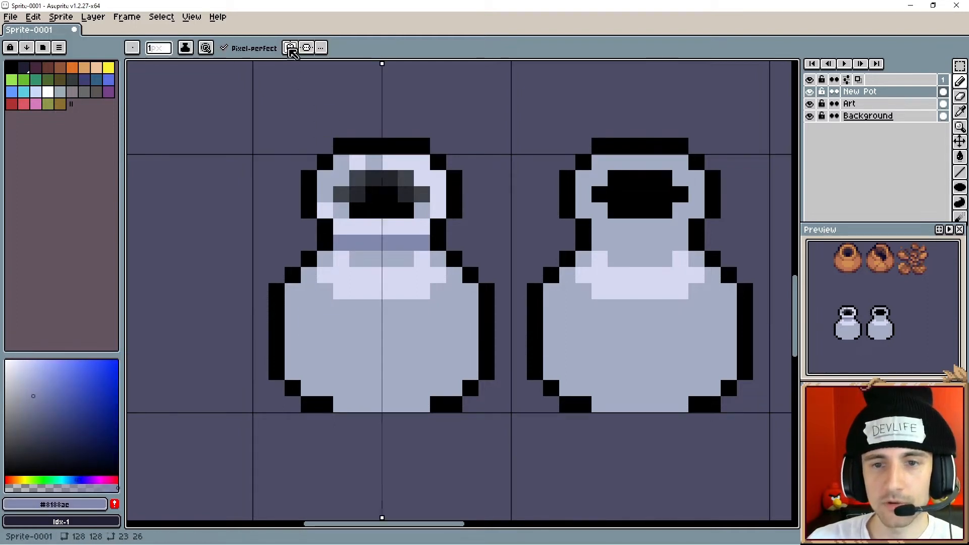
{"action": "left_click", "coordinate": [308, 298]}
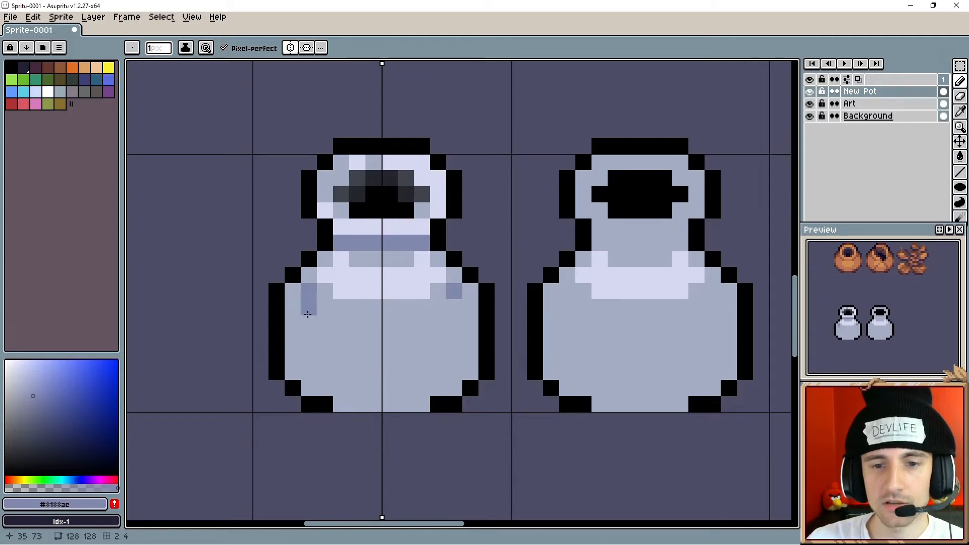
{"action": "left_click", "coordinate": [320, 328]}
{"action": "left_click", "coordinate": [323, 340]}
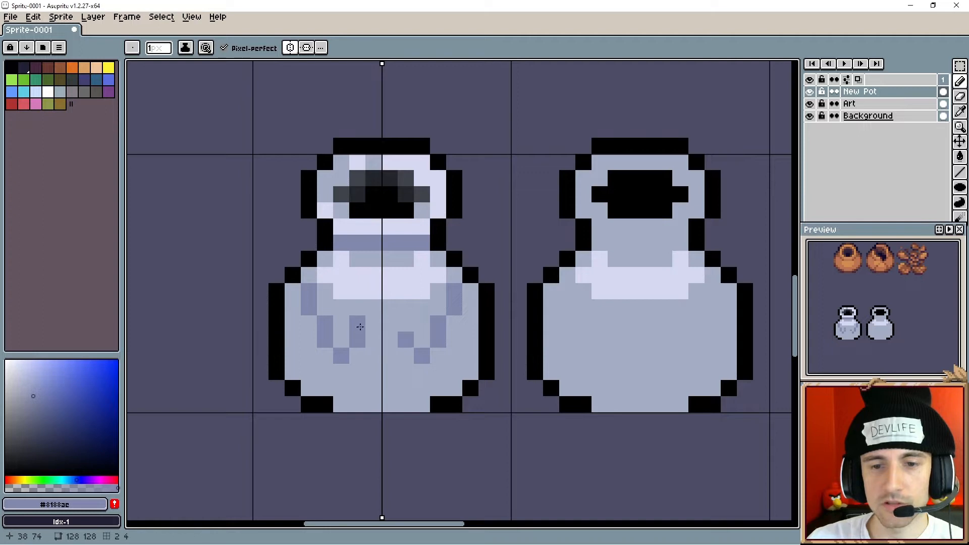
{"action": "left_click_drag", "start_coordinate": [352, 344], "coordinate": [354, 323]}
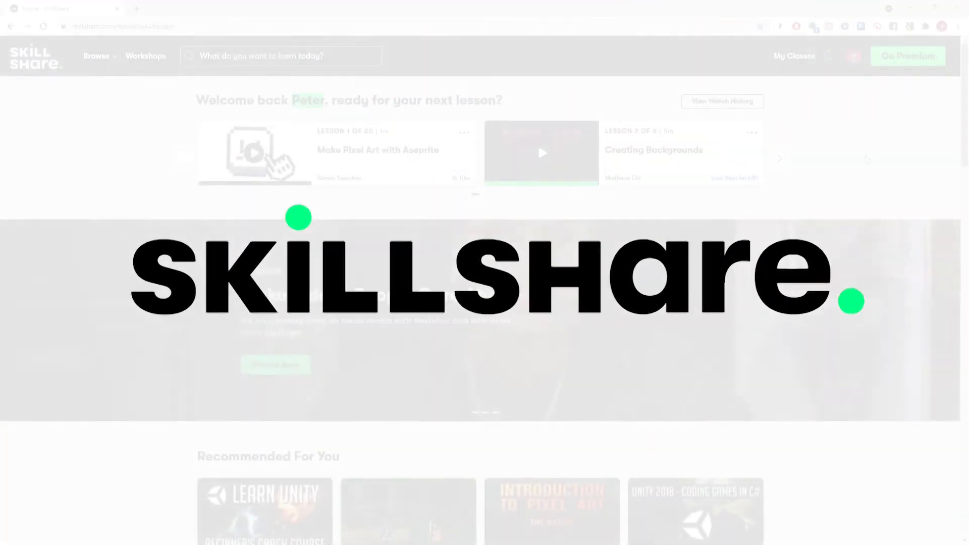
- Look through the recommended classes, workshops and recommended lists on the Skillshare home page in the browser
{"action": "scroll", "coordinate": [890, 142], "scroll_direction": "down", "scroll_amount": 2}
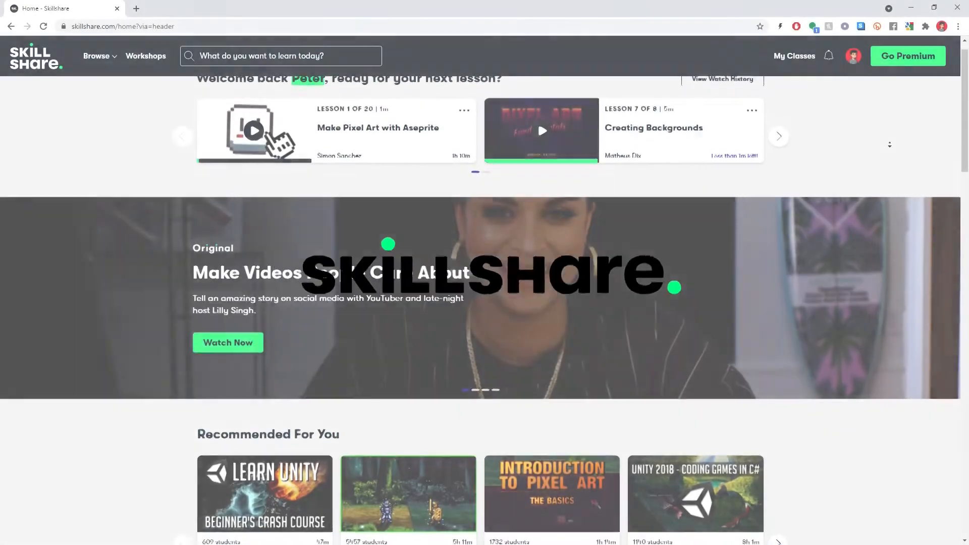
{"action": "scroll", "coordinate": [890, 145], "scroll_direction": "down", "scroll_amount": 2}
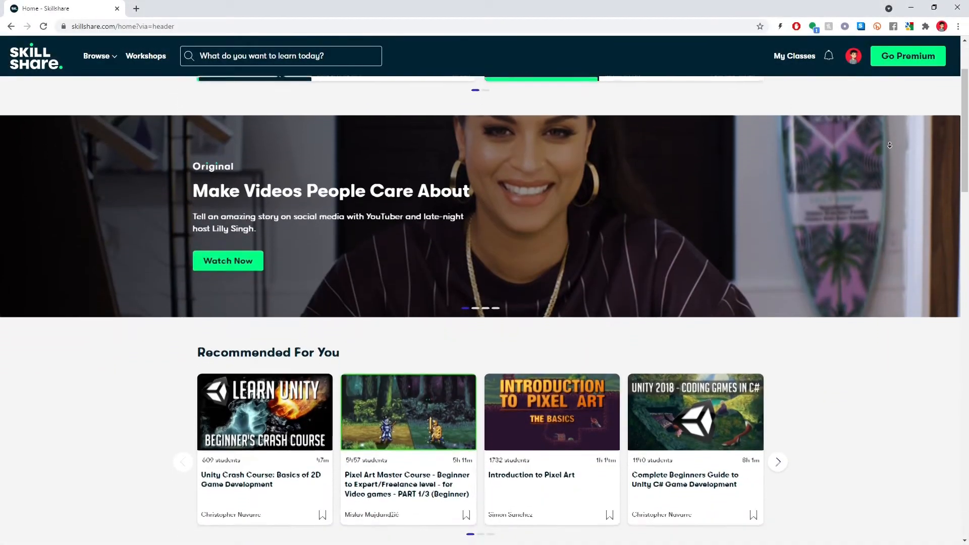
{"action": "scroll", "coordinate": [890, 145], "scroll_direction": "down", "scroll_amount": 2}
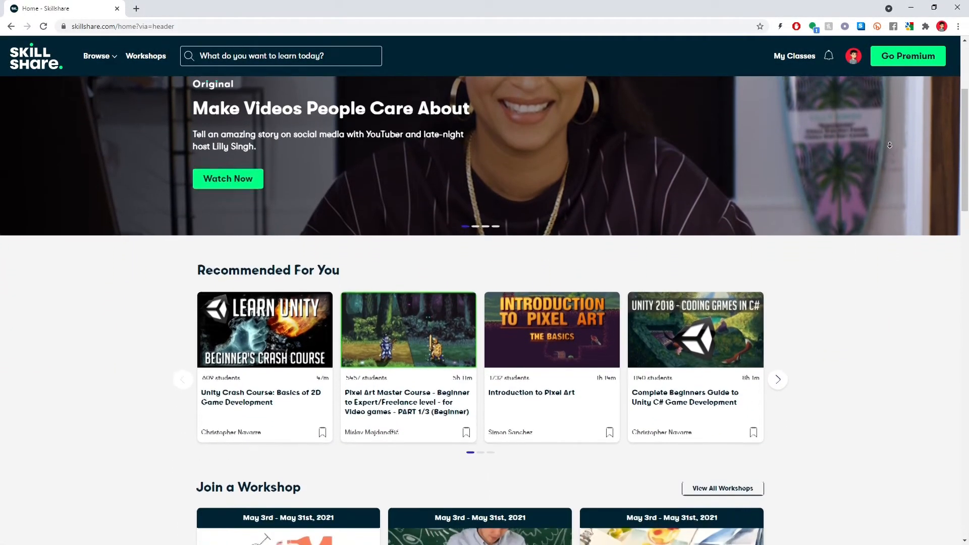
{"action": "scroll", "coordinate": [890, 145], "scroll_direction": "down", "scroll_amount": 2}
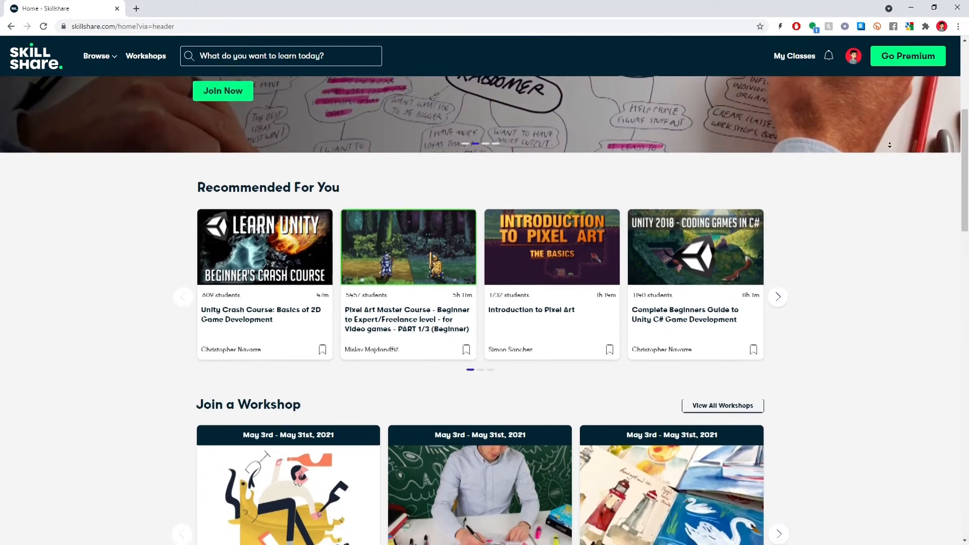
{"action": "scroll", "coordinate": [890, 145], "scroll_direction": "down", "scroll_amount": 2}
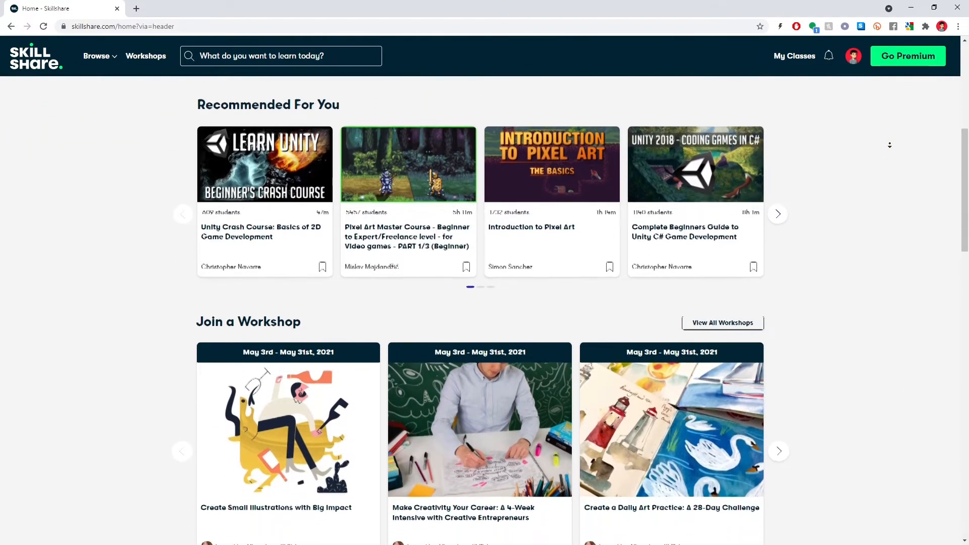
{"action": "scroll", "coordinate": [890, 145], "scroll_direction": "down", "scroll_amount": 2}
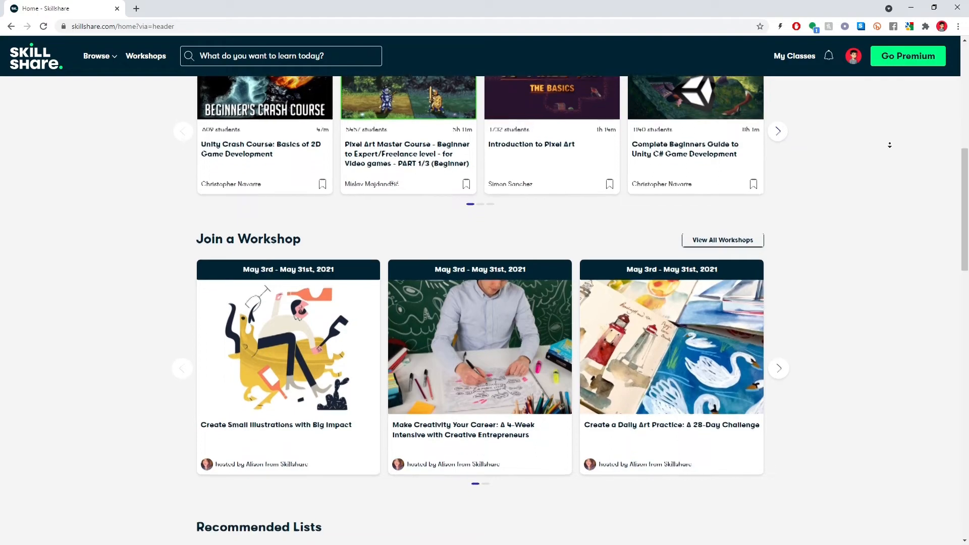
{"action": "scroll", "coordinate": [890, 145], "scroll_direction": "down", "scroll_amount": 2}
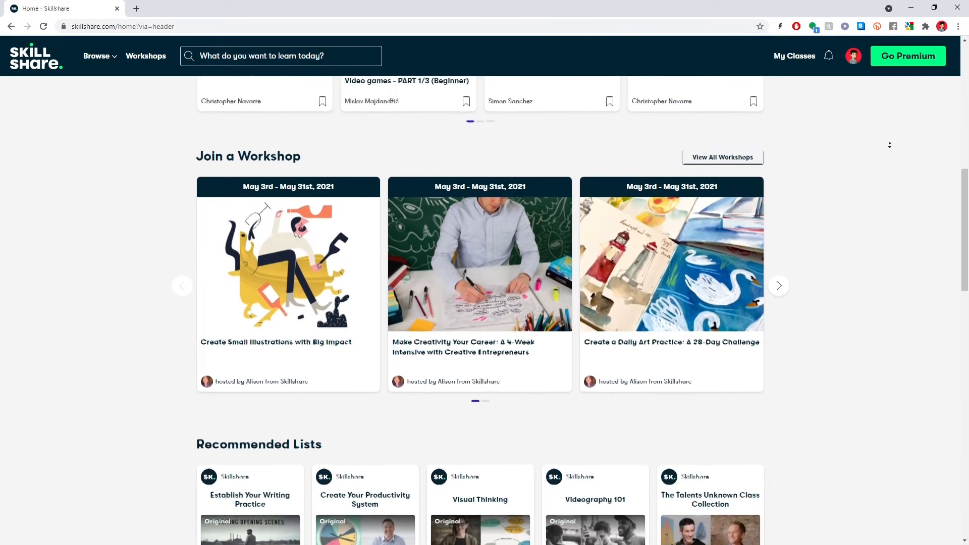
{"action": "scroll", "coordinate": [890, 145], "scroll_direction": "down", "scroll_amount": 2}
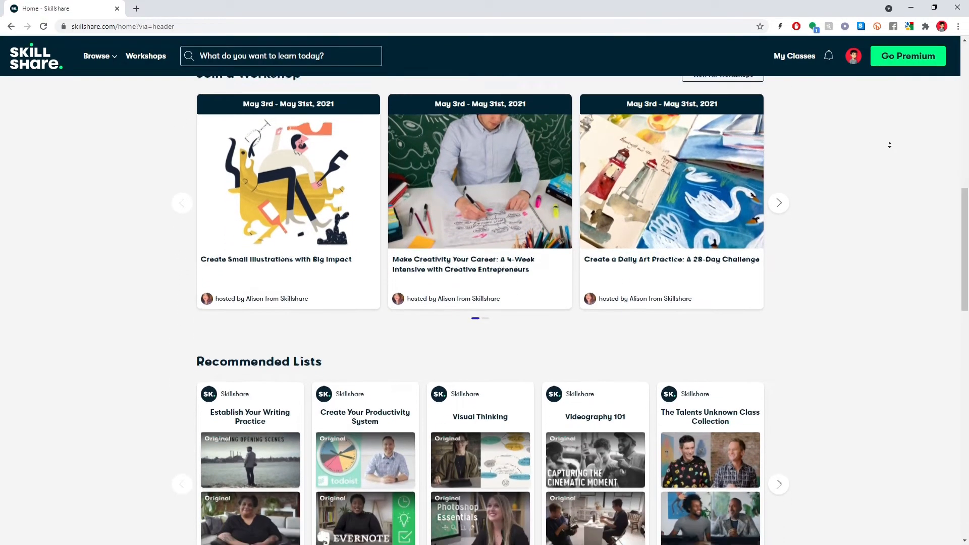
{"action": "scroll", "coordinate": [890, 145], "scroll_direction": "down", "scroll_amount": 1}
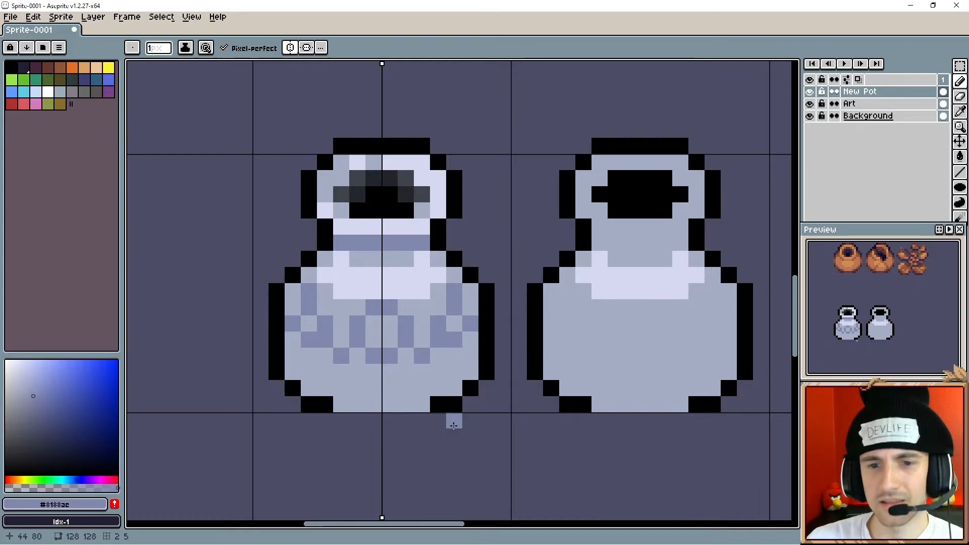
- Try mirrored #8188ae shading down the side edges of the left pot's belly in Aseprite
{"action": "left_click_drag", "start_coordinate": [385, 410], "coordinate": [379, 402]}
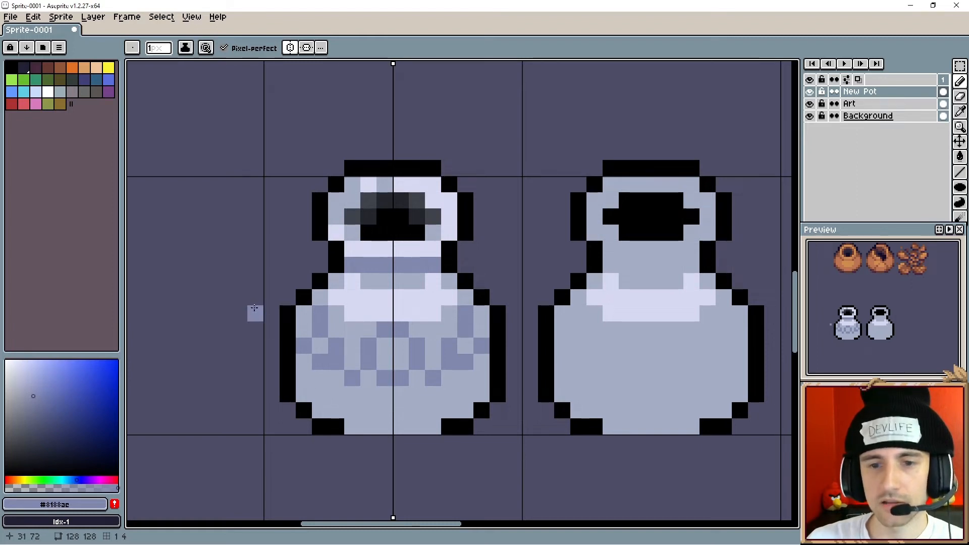
{"action": "scroll", "coordinate": [261, 271], "scroll_direction": "down", "scroll_amount": 2}
{"action": "left_click_drag", "start_coordinate": [277, 258], "coordinate": [308, 365]}
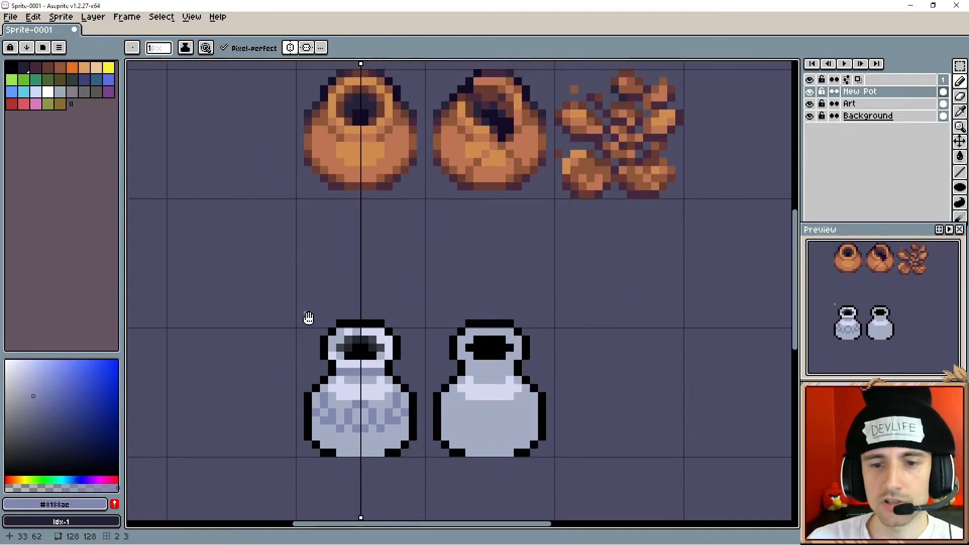
{"action": "left_click_drag", "start_coordinate": [308, 319], "coordinate": [311, 334]}
{"action": "scroll", "coordinate": [333, 407], "scroll_direction": "up", "scroll_amount": 4}
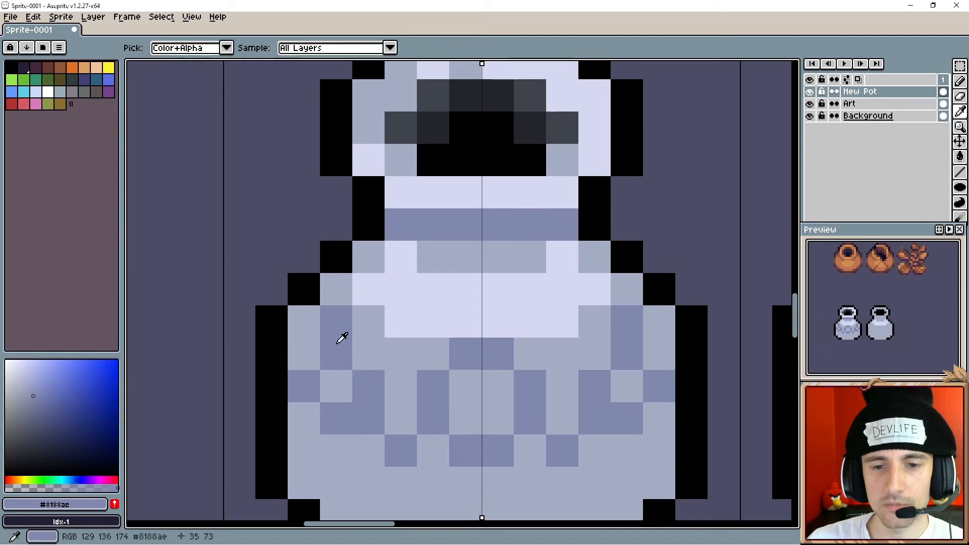
{"action": "mouse_move", "coordinate": [307, 320]}
{"action": "left_mouse_down"}
{"action": "mouse_move", "coordinate": [331, 476]}
{"action": "mouse_move", "coordinate": [310, 444]}
{"action": "left_mouse_up"}
{"action": "key", "text": "ctrl+z"}
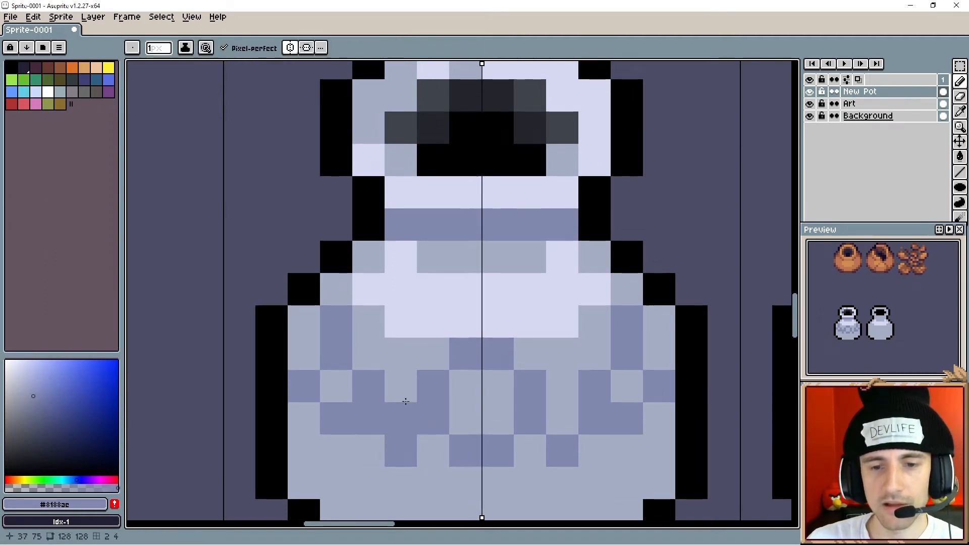
- Sample #626083 from the stone pillar and paint mirrored shadows on the left pot's lower corners and along its bottom row
{"action": "scroll", "coordinate": [353, 419], "scroll_direction": "down", "scroll_amount": 3}
{"action": "left_click_drag", "start_coordinate": [347, 104], "coordinate": [383, 289]}
{"action": "scroll", "coordinate": [383, 288], "scroll_direction": "up", "scroll_amount": 3}
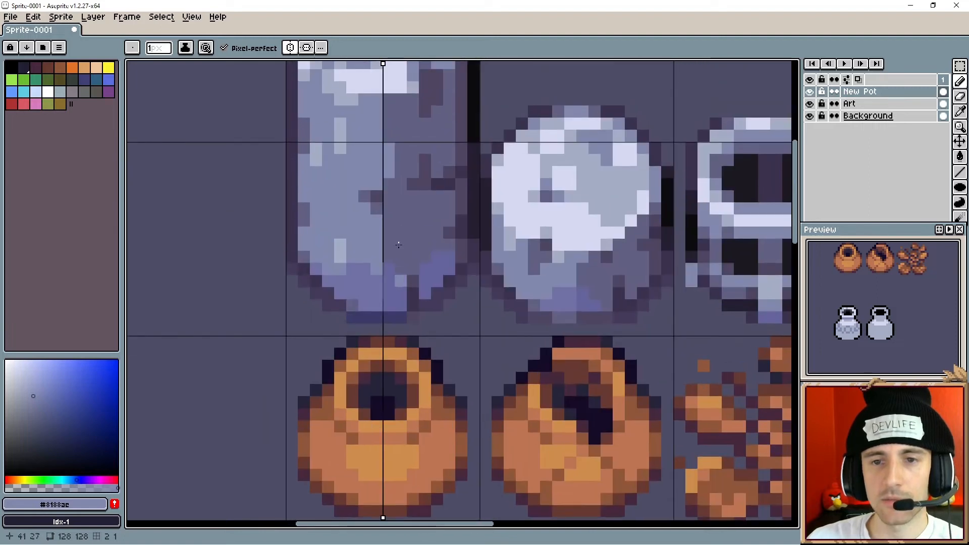
{"action": "left_click", "coordinate": [407, 208], "text": "alt"}
{"action": "scroll", "coordinate": [370, 216], "scroll_direction": "down", "scroll_amount": 8}
{"action": "scroll", "coordinate": [367, 200], "scroll_direction": "down", "scroll_amount": 3}
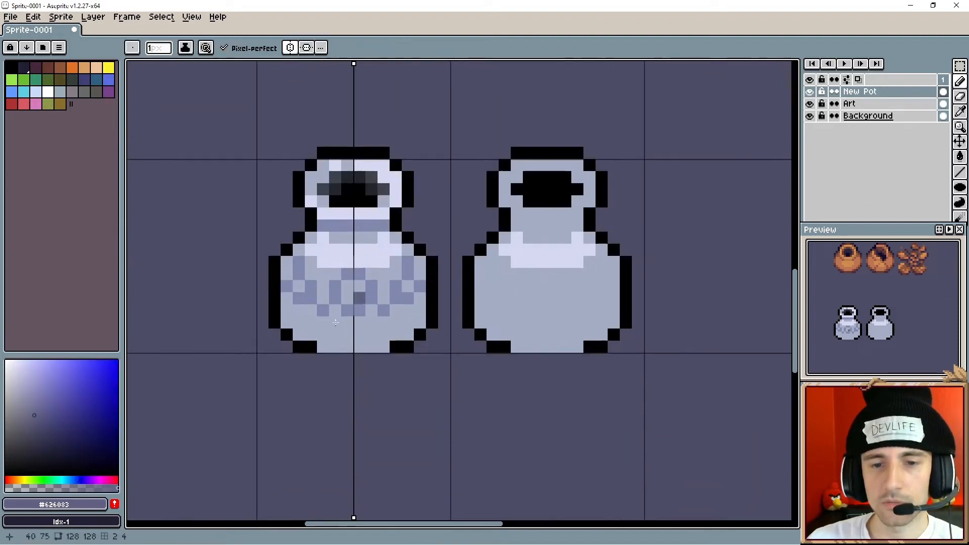
{"action": "scroll", "coordinate": [326, 348], "scroll_direction": "up", "scroll_amount": 1}
{"action": "left_click", "coordinate": [326, 350]}
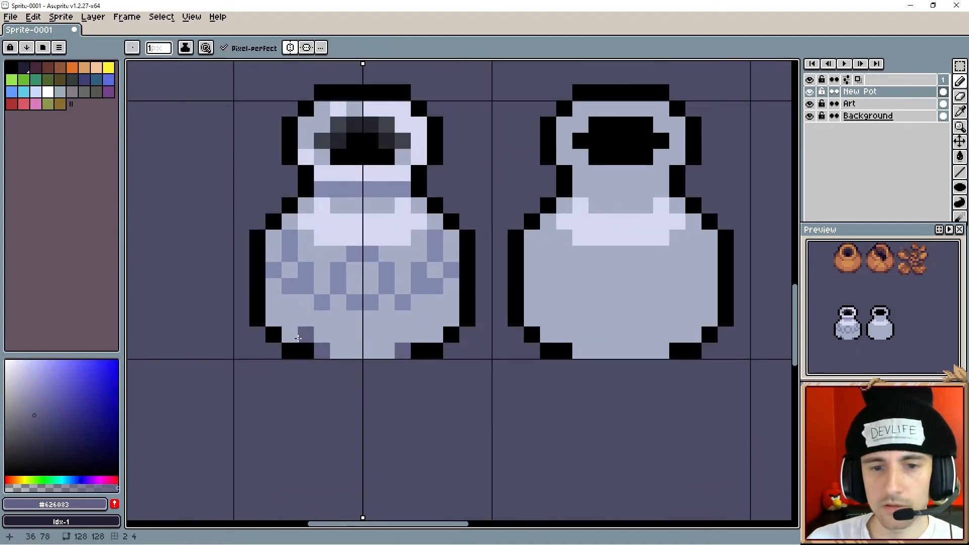
{"action": "left_click_drag", "start_coordinate": [298, 338], "coordinate": [289, 335]}
{"action": "left_click", "coordinate": [331, 336]}
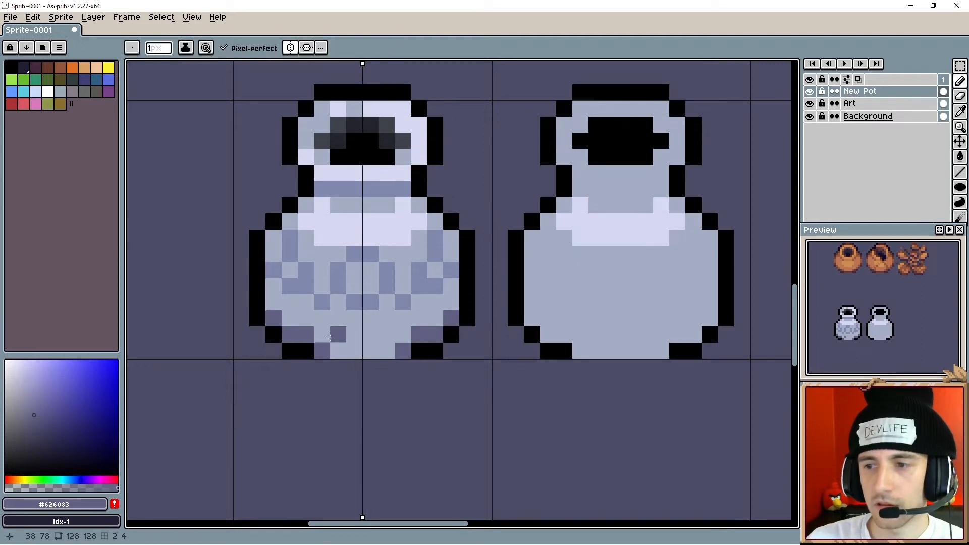
{"action": "key", "text": "alt"}
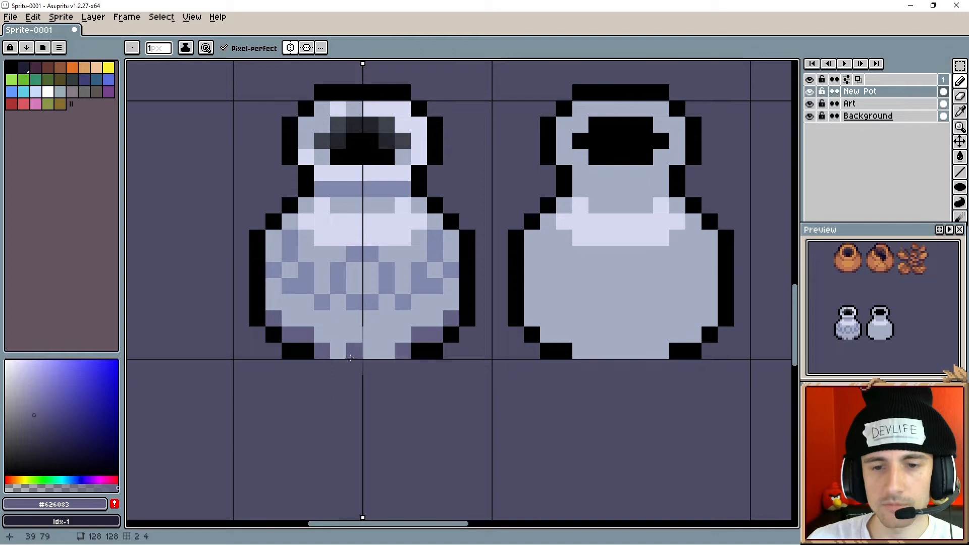
{"action": "left_click_drag", "start_coordinate": [350, 358], "coordinate": [335, 354]}
- Darken the middle of the left pot's neck shadow band with #626083
{"action": "scroll", "coordinate": [331, 318], "scroll_direction": "down", "scroll_amount": 1}
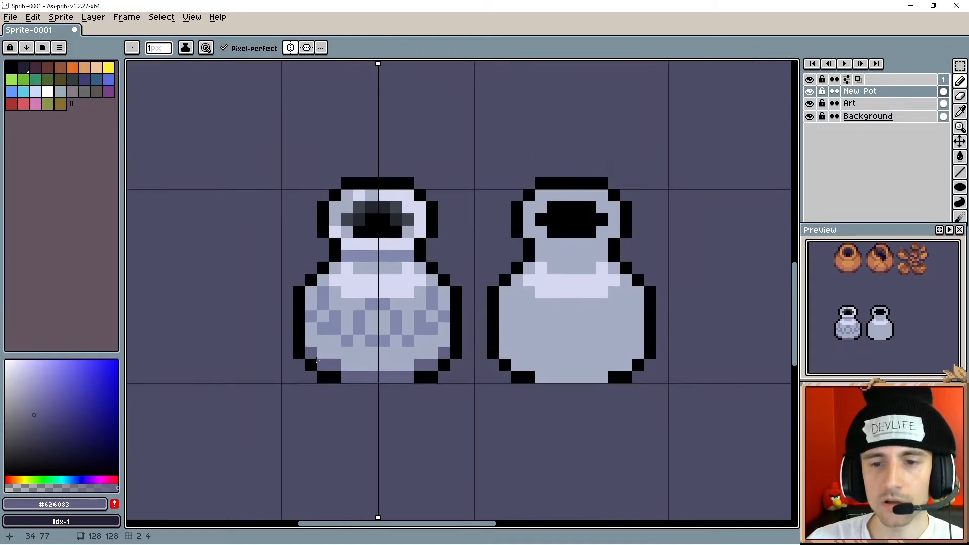
{"action": "scroll", "coordinate": [348, 271], "scroll_direction": "up", "scroll_amount": 1}
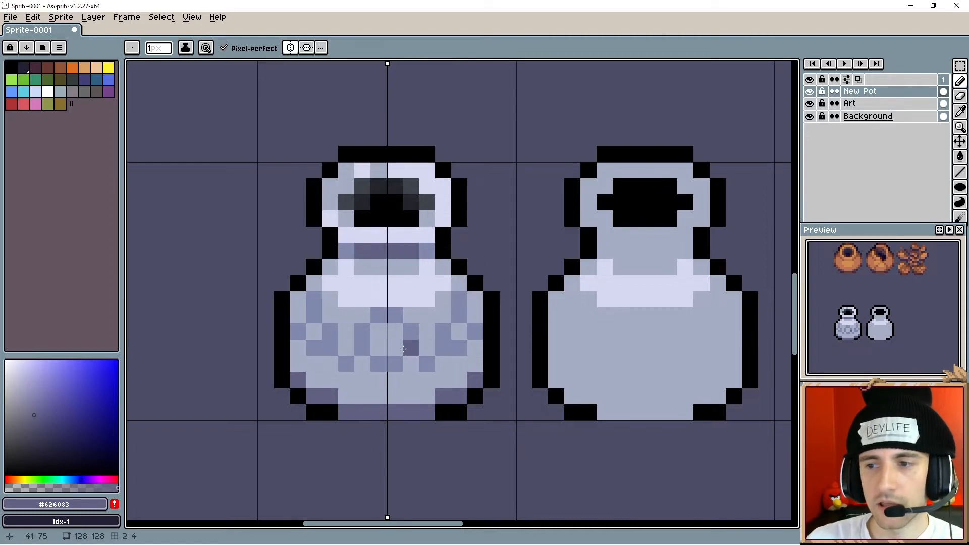
{"action": "scroll", "coordinate": [404, 349], "scroll_direction": "up", "scroll_amount": 2}
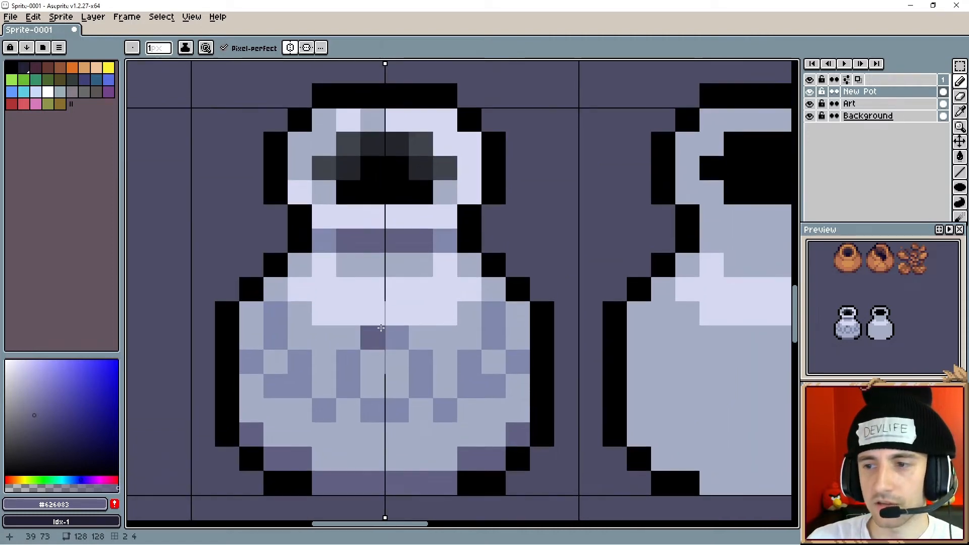
- Undo the neck band's darkened middle and try #626083 on the band's outer pixels instead
{"action": "key", "text": "ctrl+z"}
{"action": "key", "text": "ctrl+z"}
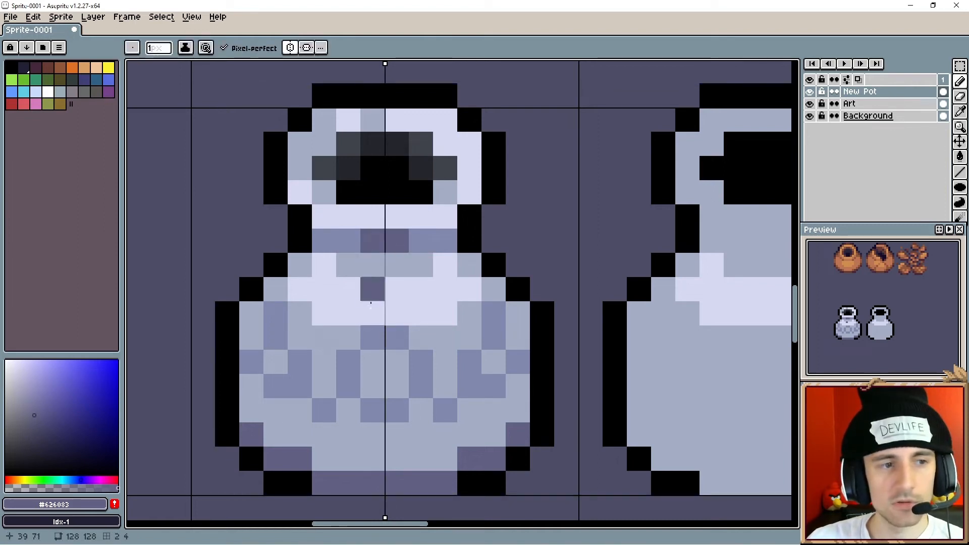
{"action": "key", "text": "ctrl"}
{"action": "key", "text": "ctrl+z"}
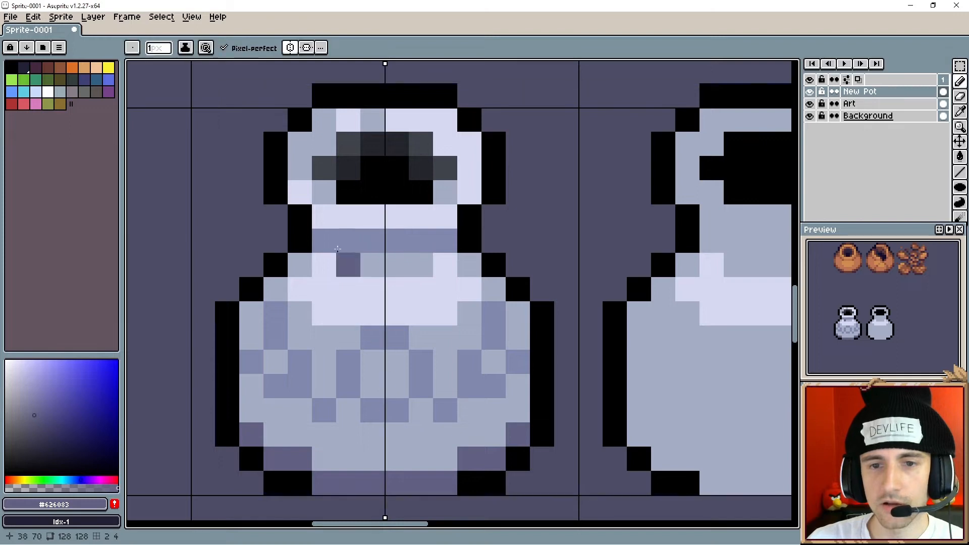
{"action": "left_click", "coordinate": [329, 242]}
{"action": "left_click", "coordinate": [344, 242]}
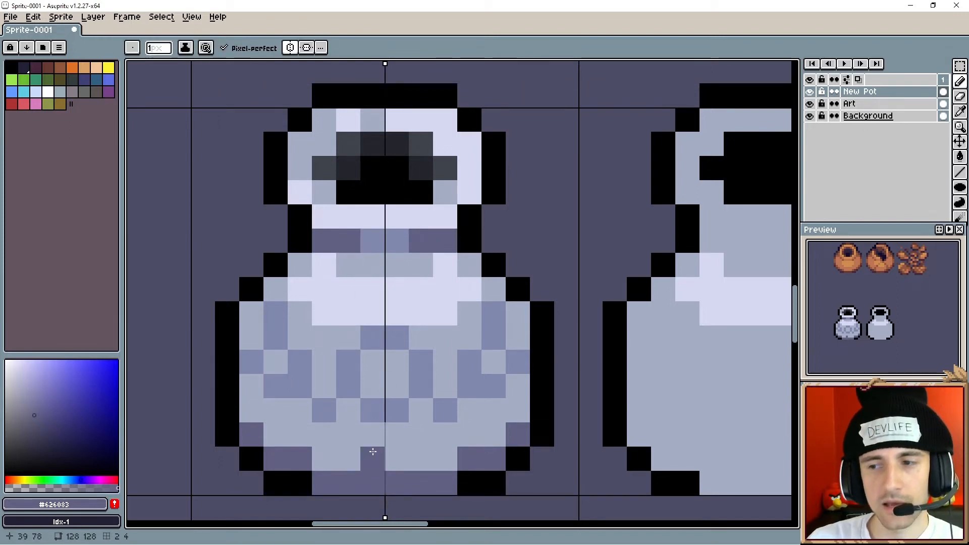
{"action": "key", "text": "ctrl+z"}
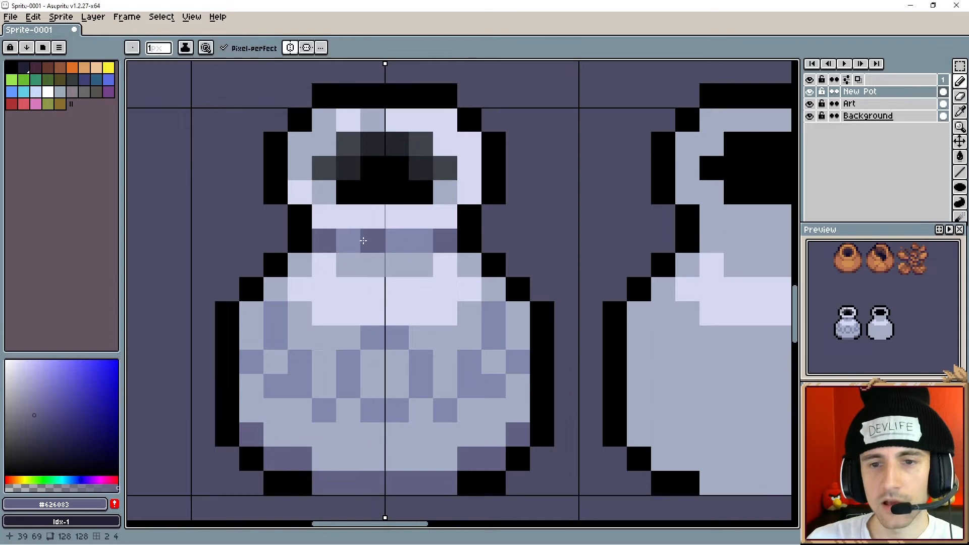
- Darken the two centre pixels of the left pot's neck band with #626083 and blend the adjacent pixels with #75789d
{"action": "left_click", "coordinate": [371, 246]}
{"action": "left_click", "coordinate": [373, 337]}
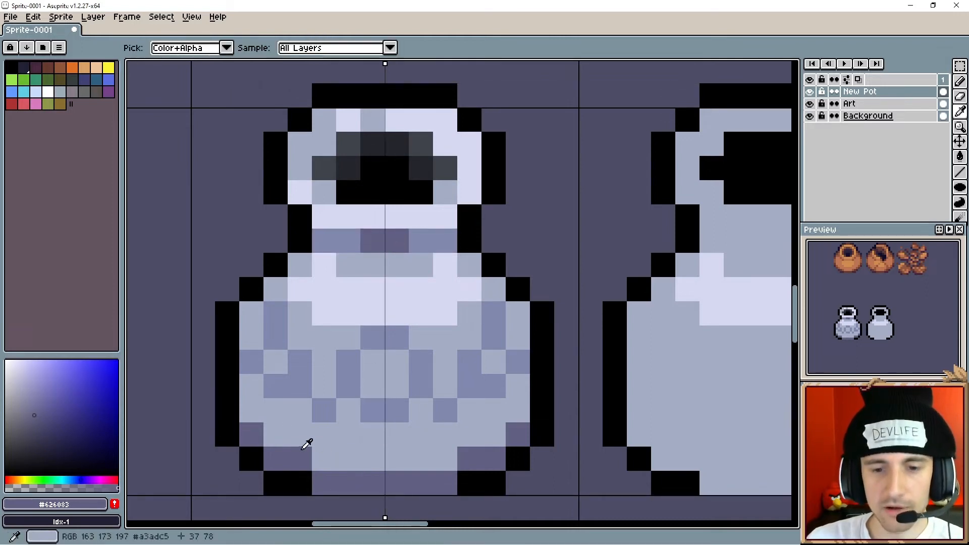
{"action": "left_click", "coordinate": [334, 268]}
{"action": "left_click", "coordinate": [355, 239], "text": "alt"}
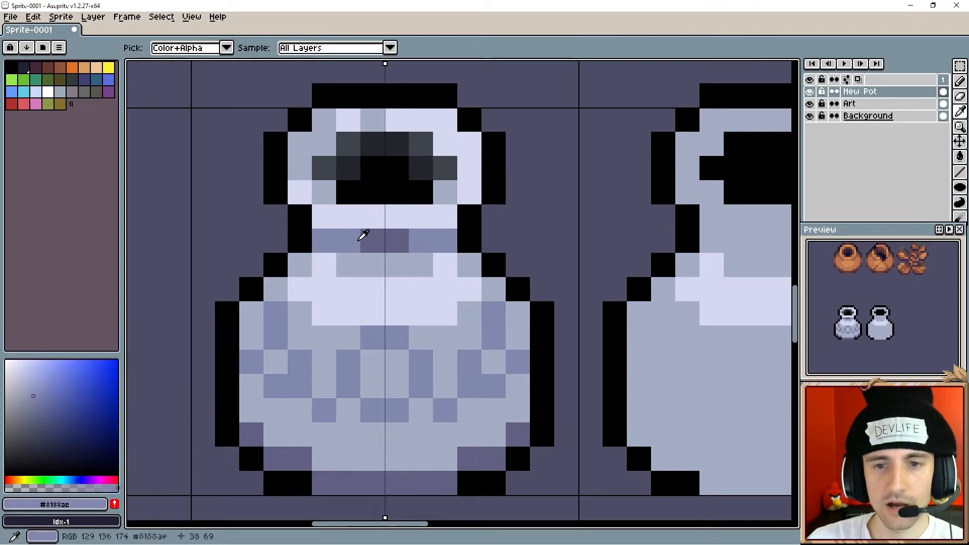
{"action": "left_click", "coordinate": [365, 239], "text": "alt"}
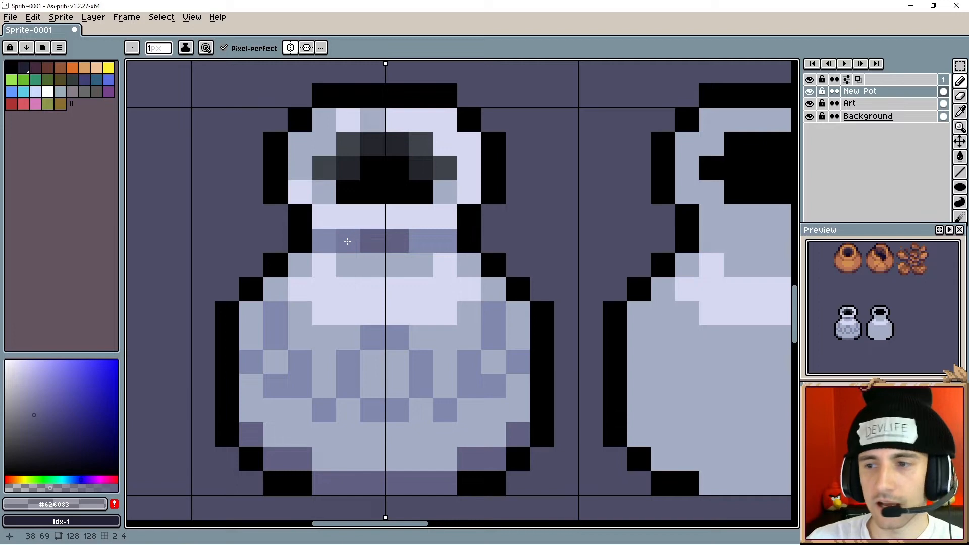
{"action": "left_click", "coordinate": [356, 236], "text": "alt"}
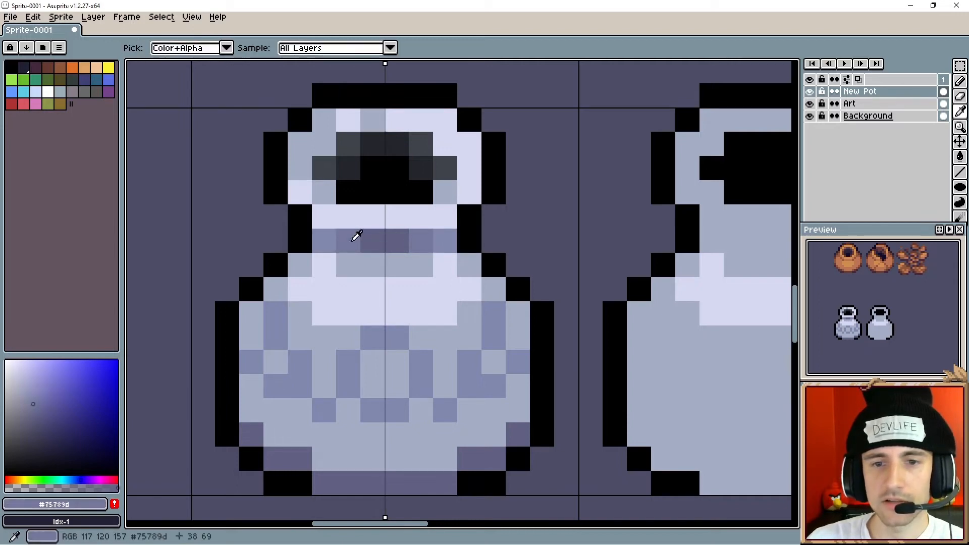
{"action": "key", "text": "alt"}
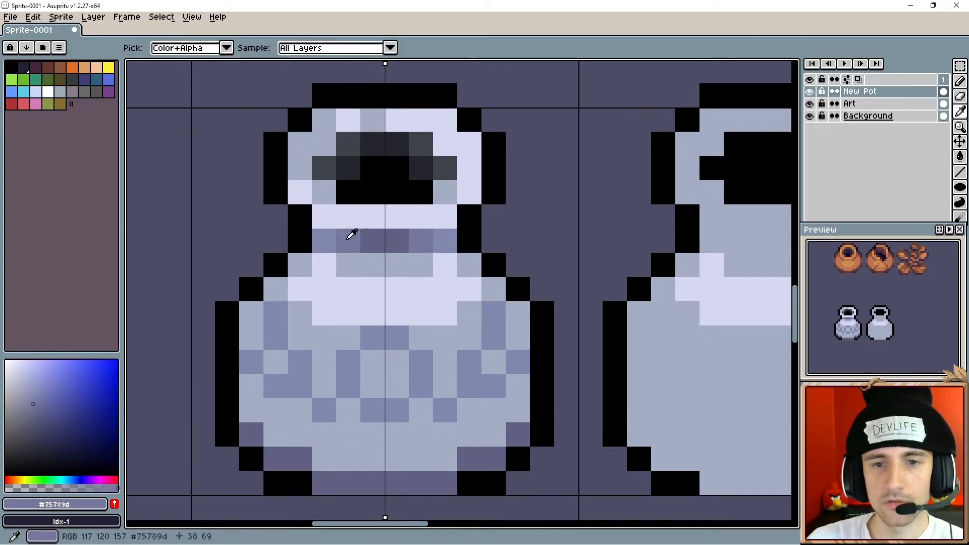
- Soften the inner edges of the left pot's lower-corner shadows and the middle of its bottom row with #8389a9
{"action": "left_click", "coordinate": [258, 410]}
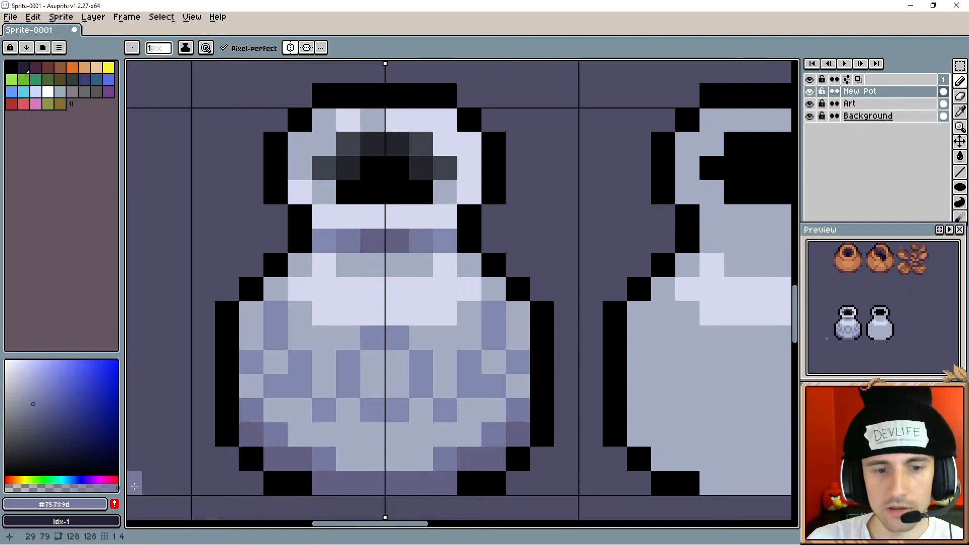
{"action": "left_click", "coordinate": [353, 444], "text": "alt"}
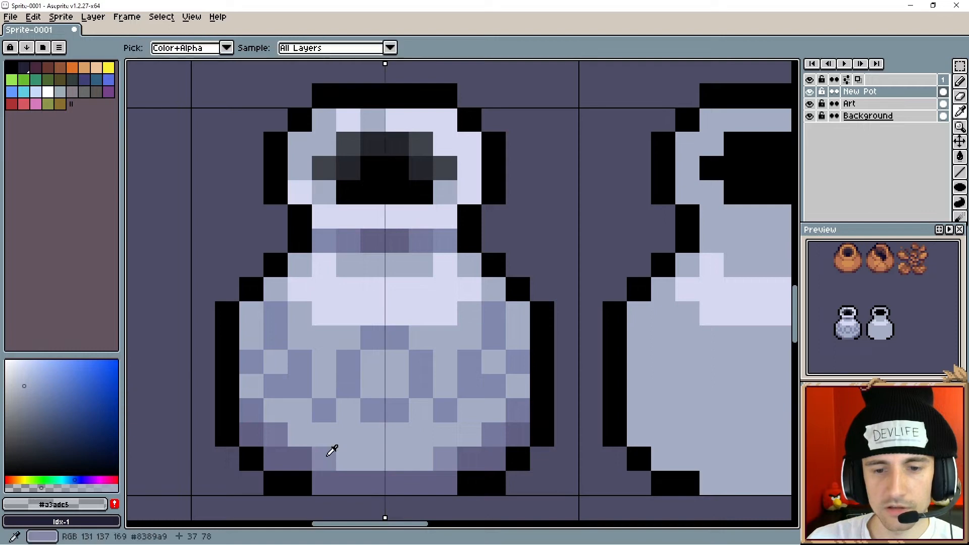
{"action": "left_click", "coordinate": [329, 450], "text": "alt"}
{"action": "left_click", "coordinate": [254, 409]}
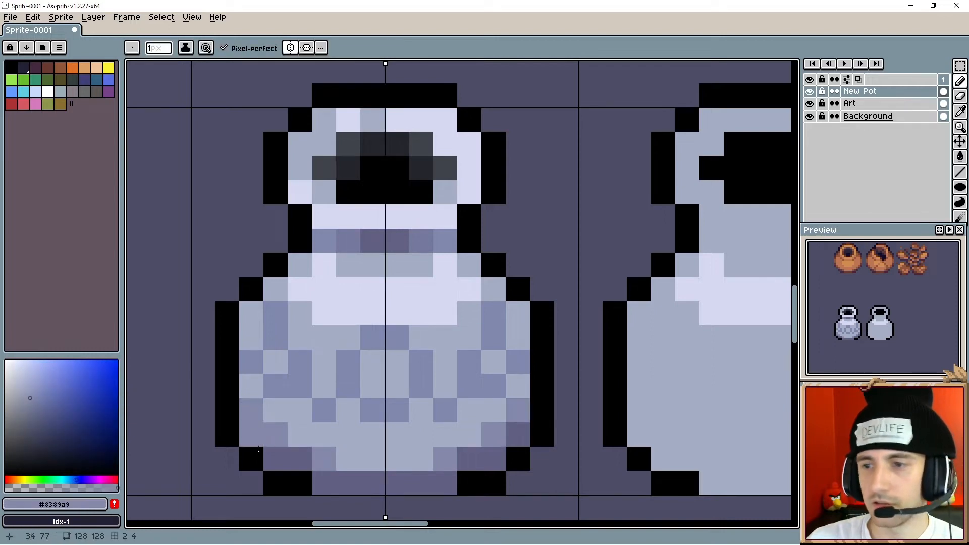
{"action": "left_click_drag", "start_coordinate": [348, 479], "coordinate": [380, 479]}
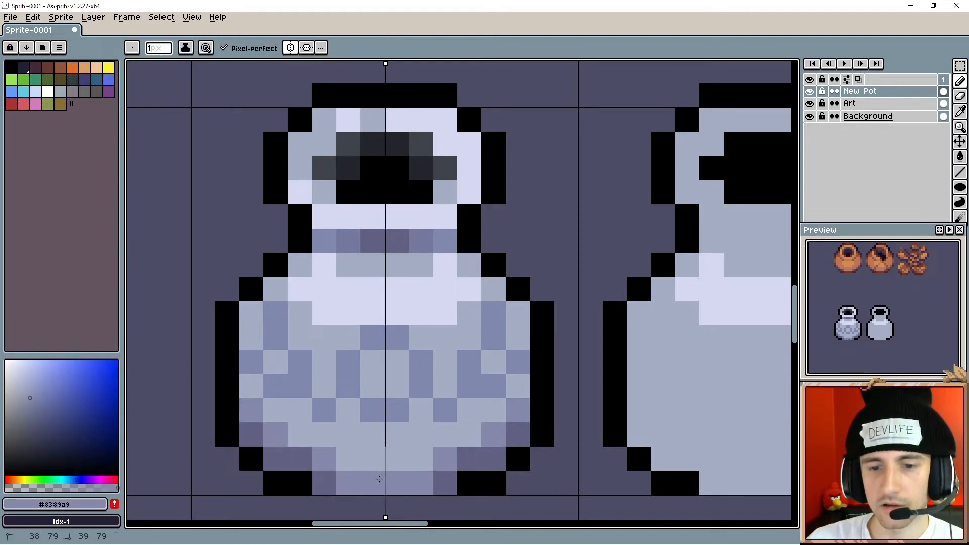
{"action": "scroll", "coordinate": [441, 444], "scroll_direction": "down", "scroll_amount": 1}
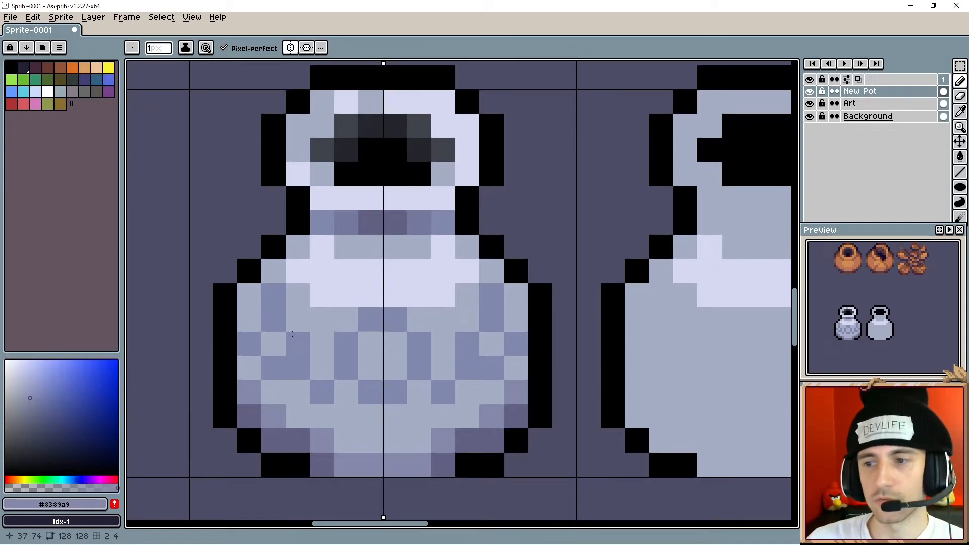
- Try mirrored #8389a9 shading along the left pot's shoulders and down its belly edges
{"action": "left_click_drag", "start_coordinate": [340, 292], "coordinate": [334, 307]}
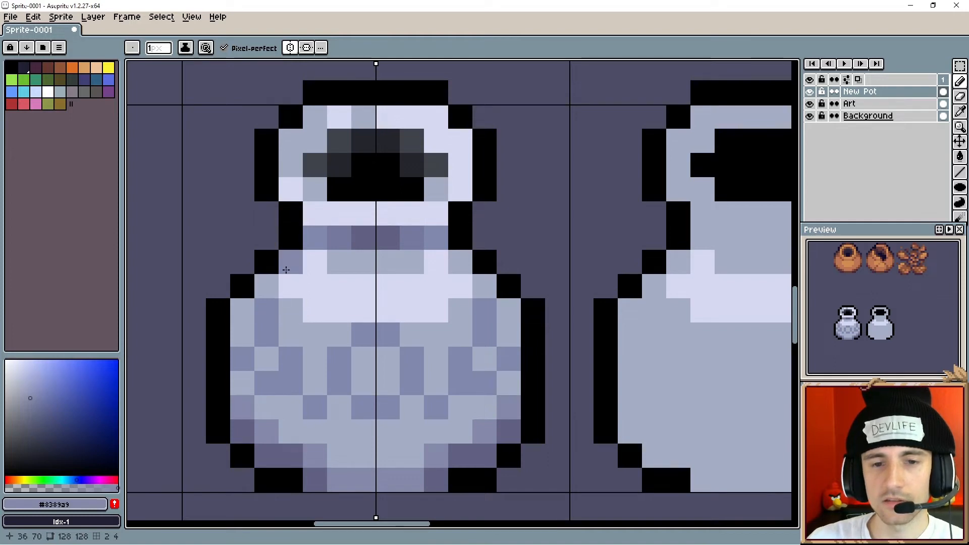
{"action": "left_click", "coordinate": [291, 262]}
{"action": "left_click", "coordinate": [265, 286]}
{"action": "left_click", "coordinate": [246, 308]}
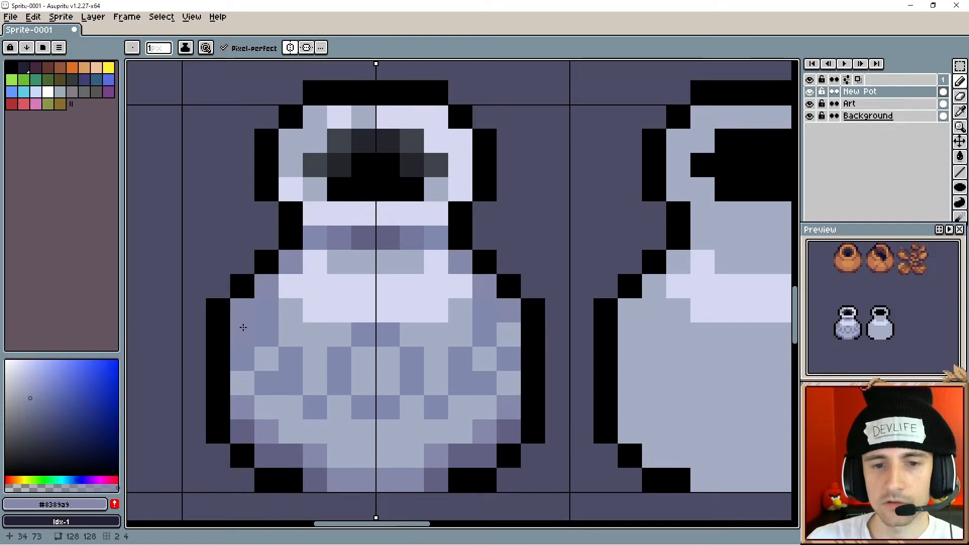
{"action": "left_click", "coordinate": [242, 383]}
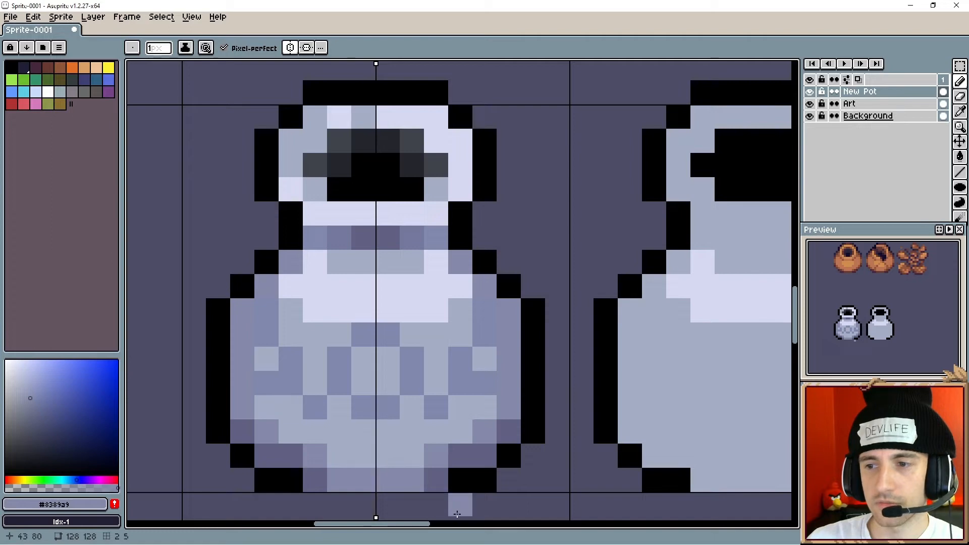
{"action": "key", "text": "ctrl+z"}
{"action": "key", "text": "ctrl+z"}
{"action": "key", "text": "ctrl+z"}
{"action": "key", "text": "ctrl+z"}
{"action": "key", "text": "ctrl+z"}
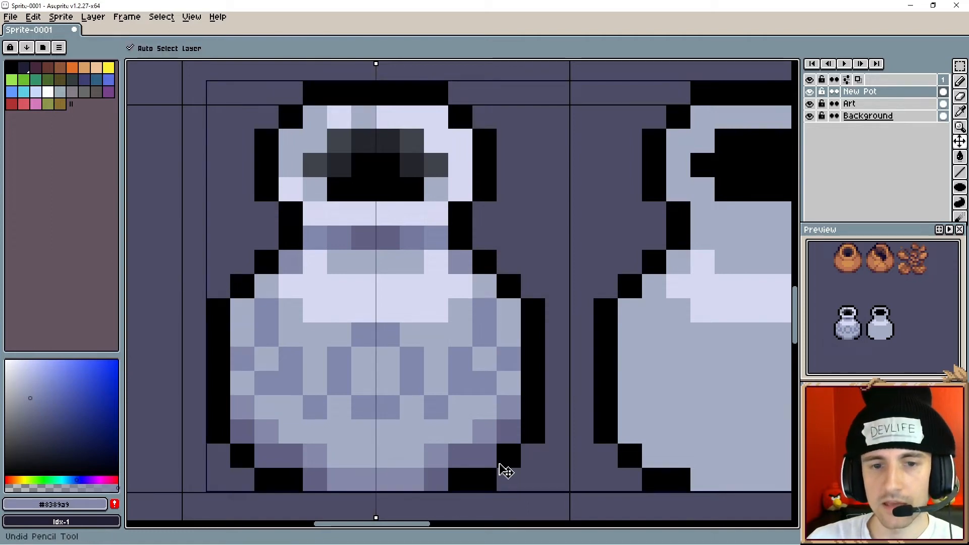
- Try mirrored #d6d7f0 highlights along the left pot's shoulders and down its belly edges
{"action": "left_click", "coordinate": [320, 271], "text": "alt"}
{"action": "mouse_move", "coordinate": [287, 262]}
{"action": "left_mouse_down"}
{"action": "mouse_move", "coordinate": [249, 310]}
{"action": "mouse_move", "coordinate": [249, 331]}
{"action": "left_mouse_up"}
{"action": "left_click", "coordinate": [244, 378]}
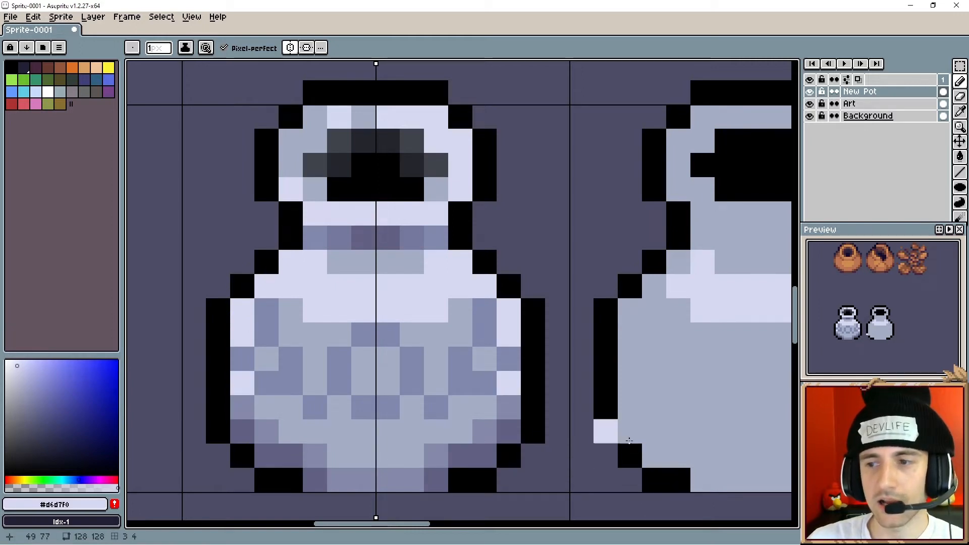
{"action": "key", "text": "ctrl+z"}
{"action": "key", "text": "ctrl+z"}
{"action": "key", "text": "ctrl+z"}
{"action": "key", "text": "ctrl+z"}
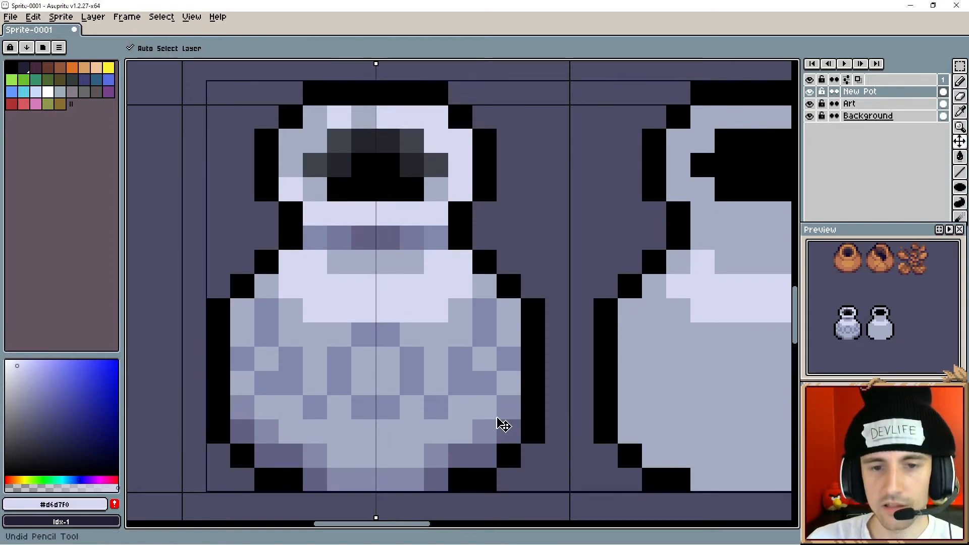
- Delete the plain right pot and put a copy of the decorated left pot in its place
{"action": "scroll", "coordinate": [479, 415], "scroll_direction": "down", "scroll_amount": 3}
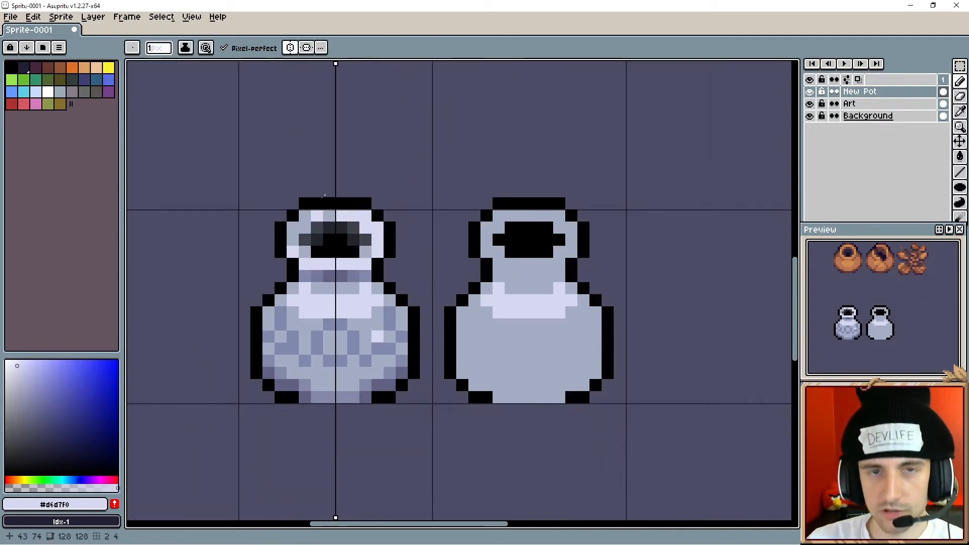
{"action": "key", "text": "m"}
{"action": "mouse_move", "coordinate": [436, 177]}
{"action": "left_mouse_down"}
{"action": "mouse_move", "coordinate": [578, 451]}
{"action": "mouse_move", "coordinate": [628, 459]}
{"action": "left_mouse_up"}
{"action": "key", "text": "Delete"}
{"action": "left_click_drag", "start_coordinate": [215, 174], "coordinate": [443, 462]}
{"action": "left_click_drag", "start_coordinate": [378, 395], "coordinate": [525, 371]}
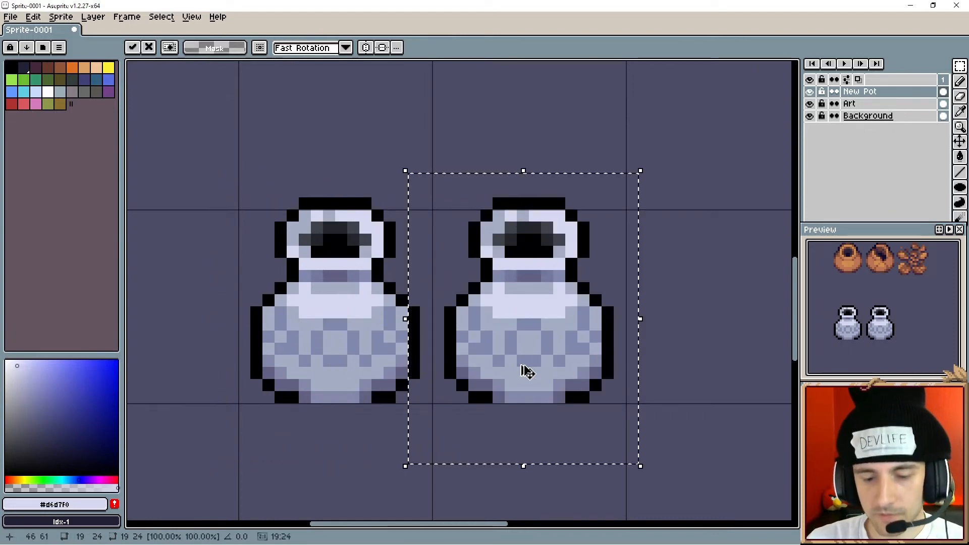
{"action": "key", "text": "ctrl+d"}
- Paint #d6d7f0 highlights on both shoulders and belly edges of the left pot, with symmetry off
{"action": "scroll", "coordinate": [426, 340], "scroll_direction": "up", "scroll_amount": 1}
{"action": "left_click_drag", "start_coordinate": [366, 339], "coordinate": [396, 356]}
{"action": "key", "text": "i"}
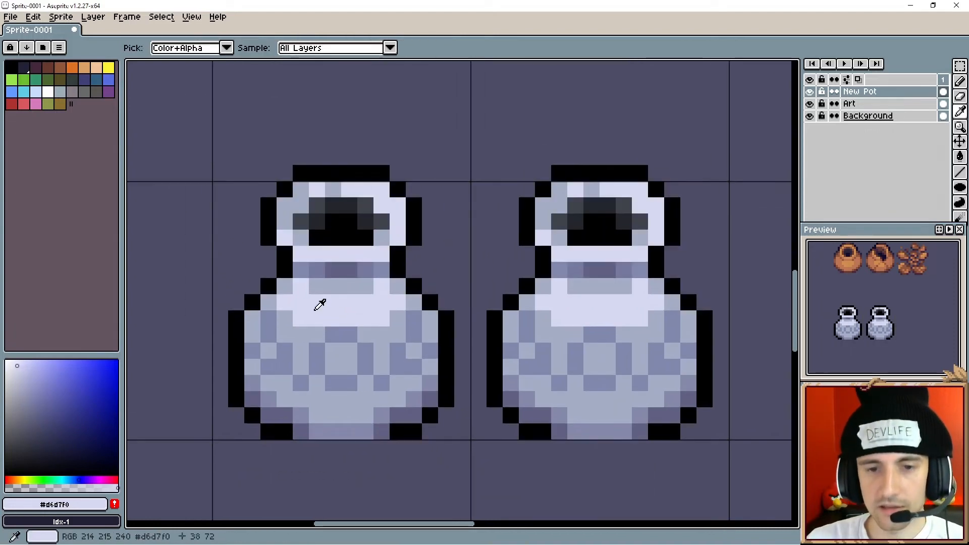
{"action": "key", "text": "alt+r"}
{"action": "key", "text": "Escape"}
{"action": "key", "text": "b"}
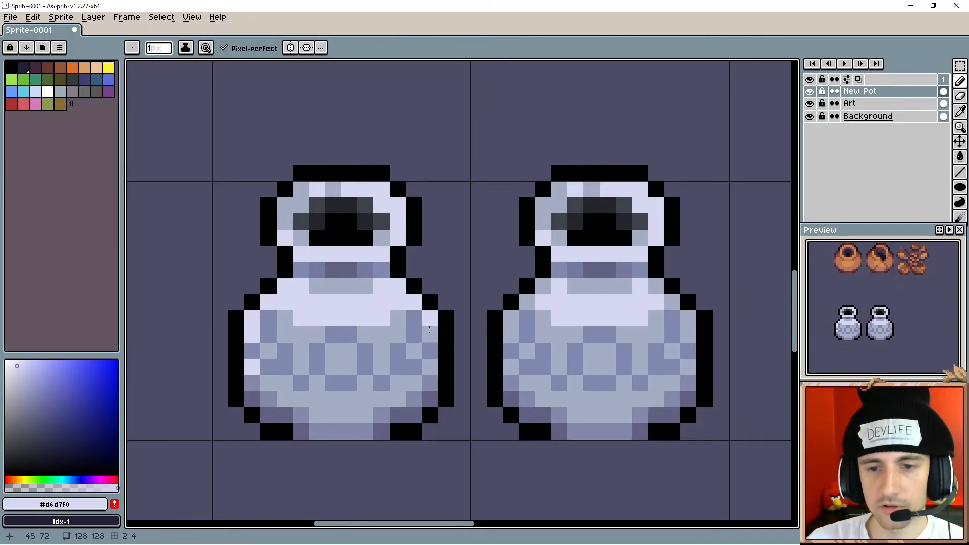
{"action": "left_click_drag", "start_coordinate": [429, 329], "coordinate": [433, 365]}
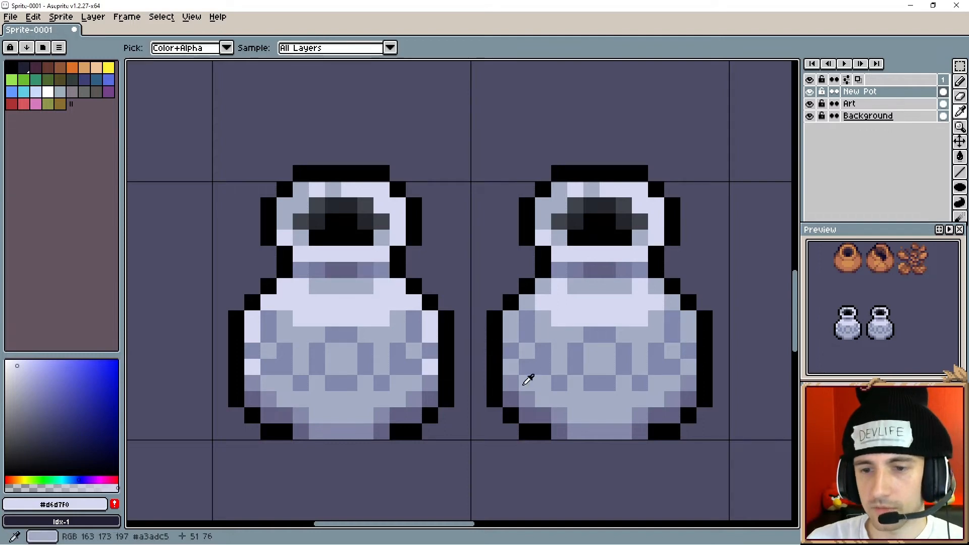
- Shade both shoulders and belly edges of the right pot with #8389a9 as a darker variant
{"action": "left_click", "coordinate": [525, 380], "text": "alt"}
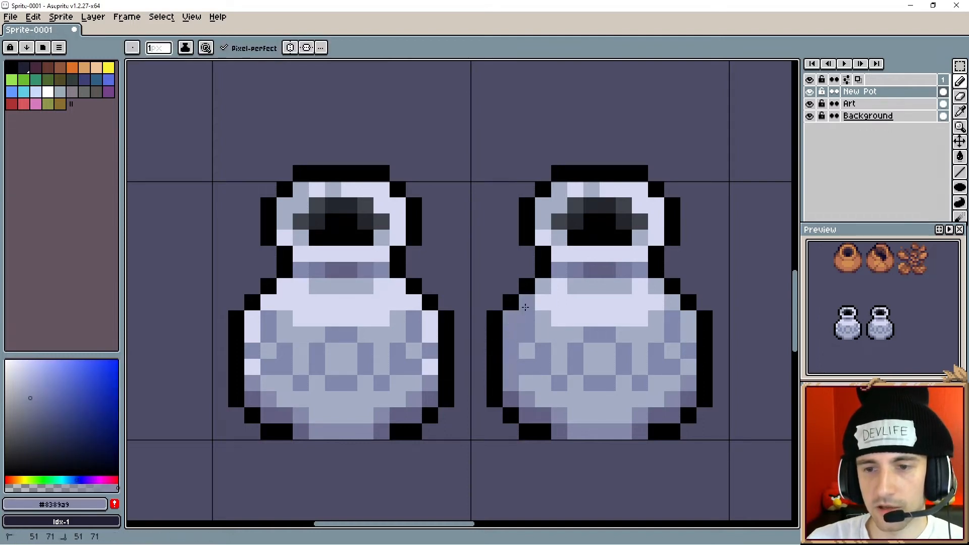
{"action": "left_click_drag", "start_coordinate": [688, 318], "coordinate": [689, 333]}
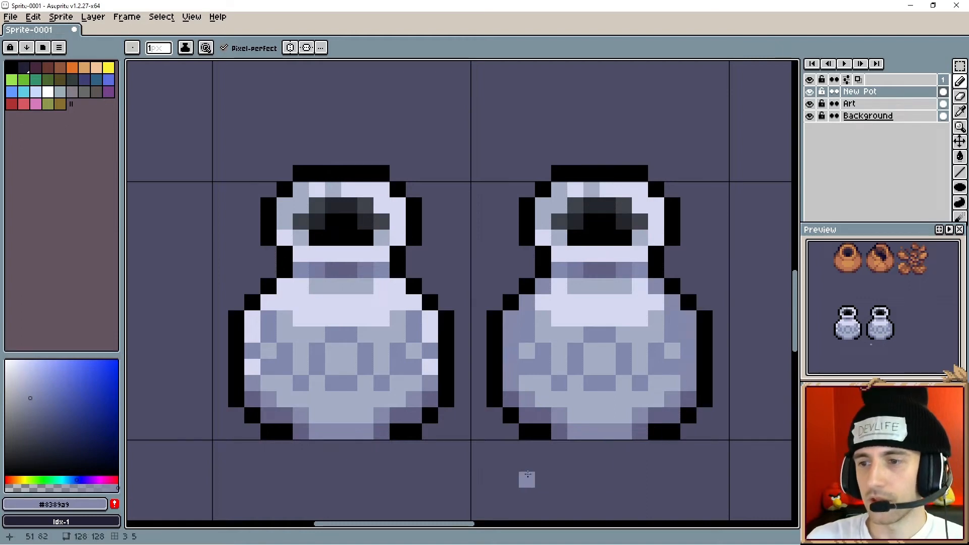
{"action": "left_click_drag", "start_coordinate": [548, 487], "coordinate": [535, 480]}
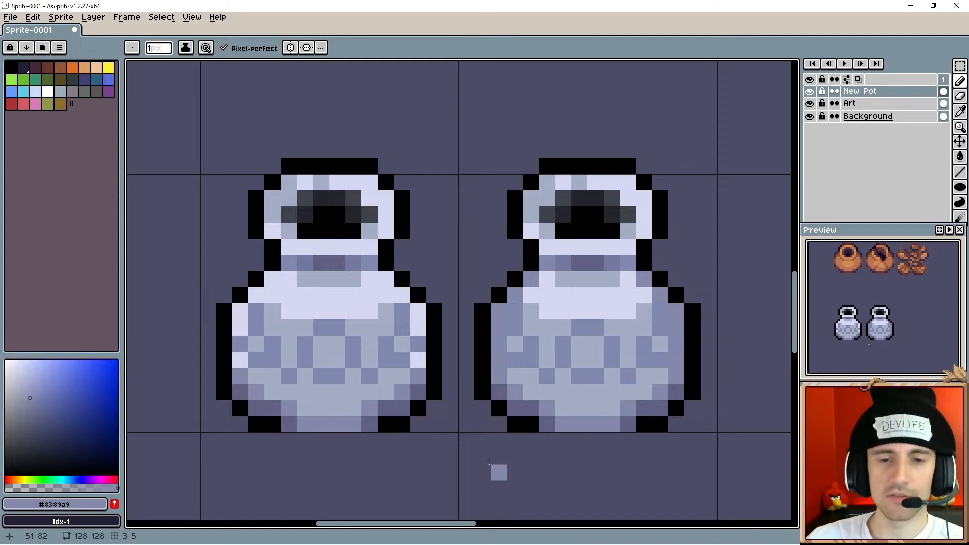
{"action": "left_click_drag", "start_coordinate": [325, 402], "coordinate": [343, 401]}
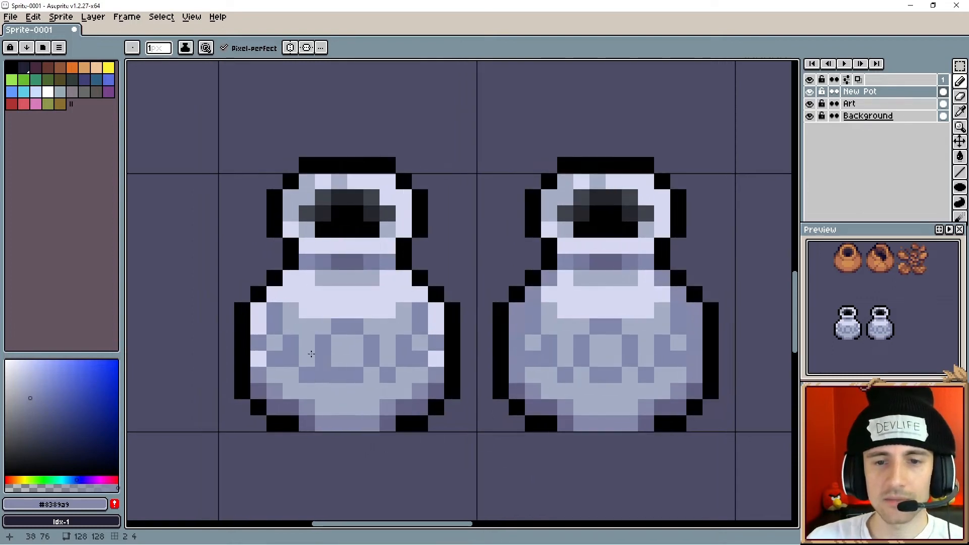
- Recolour the left pot's edge highlights and lighten gaps in its belly pattern with mirrored #bbc1da pixels, and turn off symmetry
{"action": "left_click", "coordinate": [301, 210], "text": "alt"}
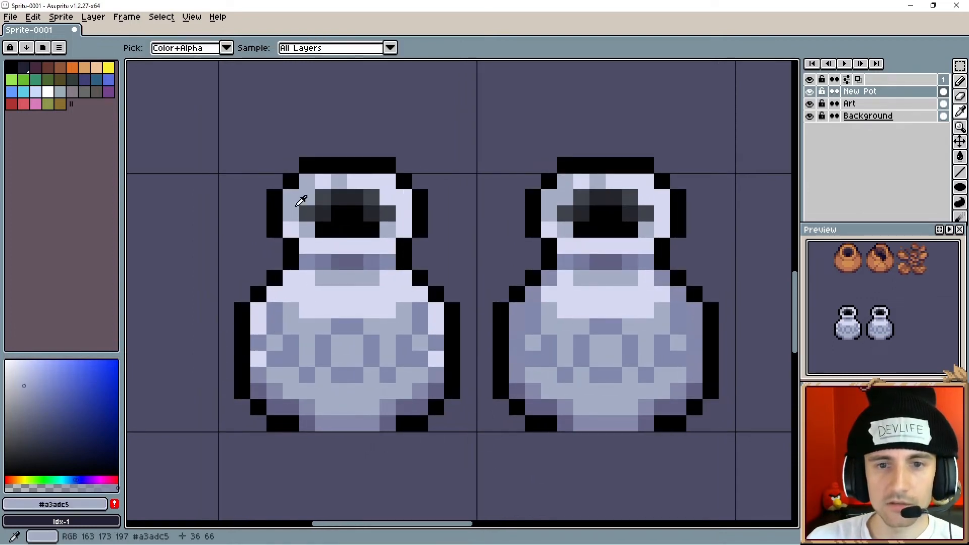
{"action": "left_click", "coordinate": [301, 275], "text": "alt"}
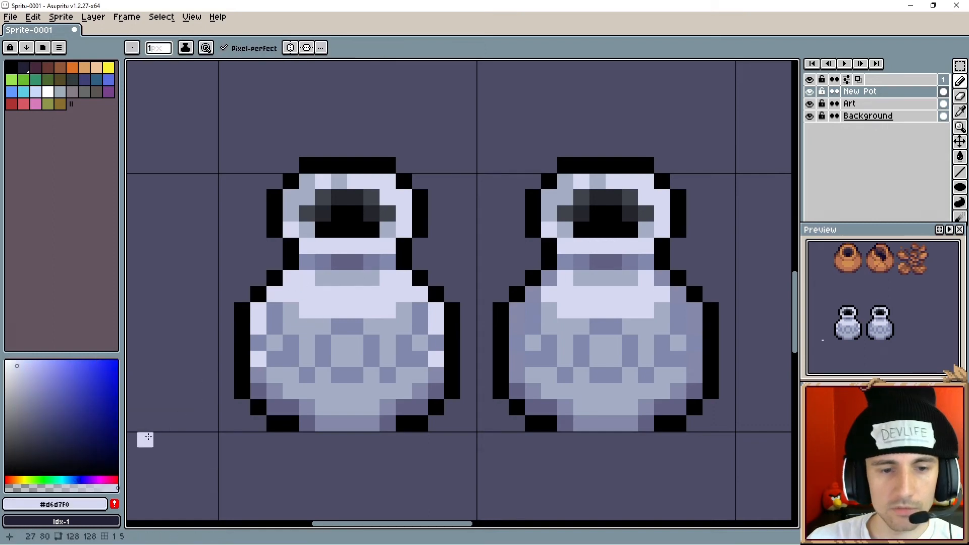
{"action": "left_click", "coordinate": [299, 313], "text": "alt"}
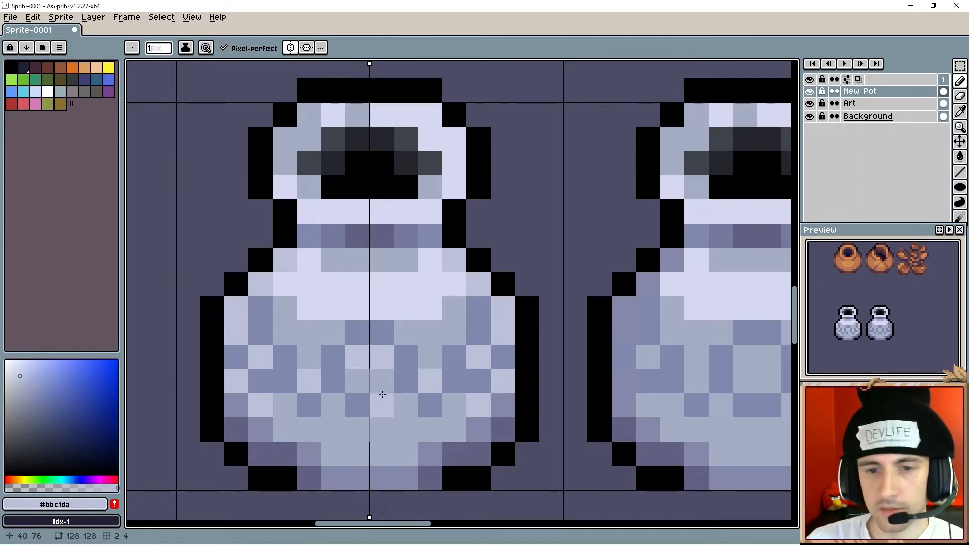
{"action": "key", "text": "ctrl+z"}
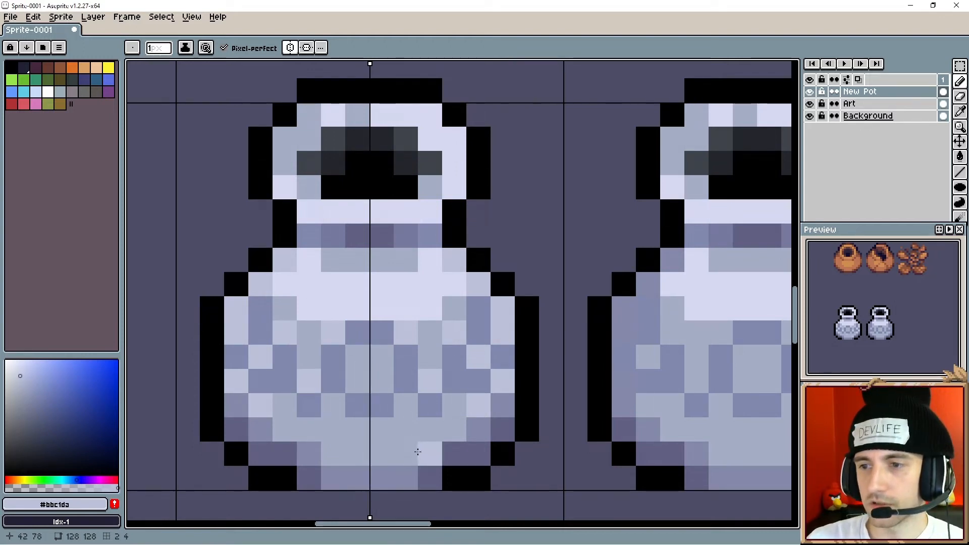
{"action": "scroll", "coordinate": [439, 449], "scroll_direction": "down", "scroll_amount": 5}
{"action": "left_click_drag", "start_coordinate": [439, 449], "coordinate": [437, 433]}
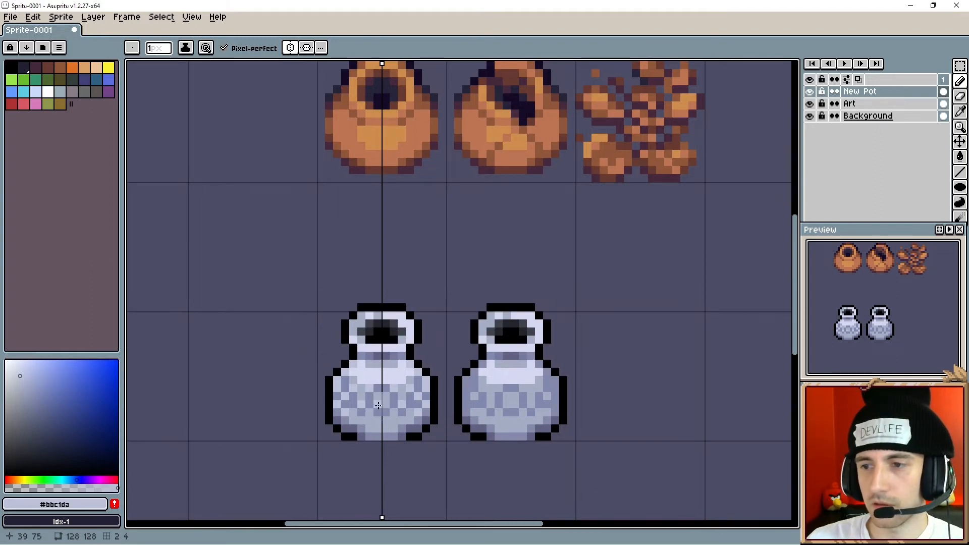
{"action": "left_click", "coordinate": [293, 47]}
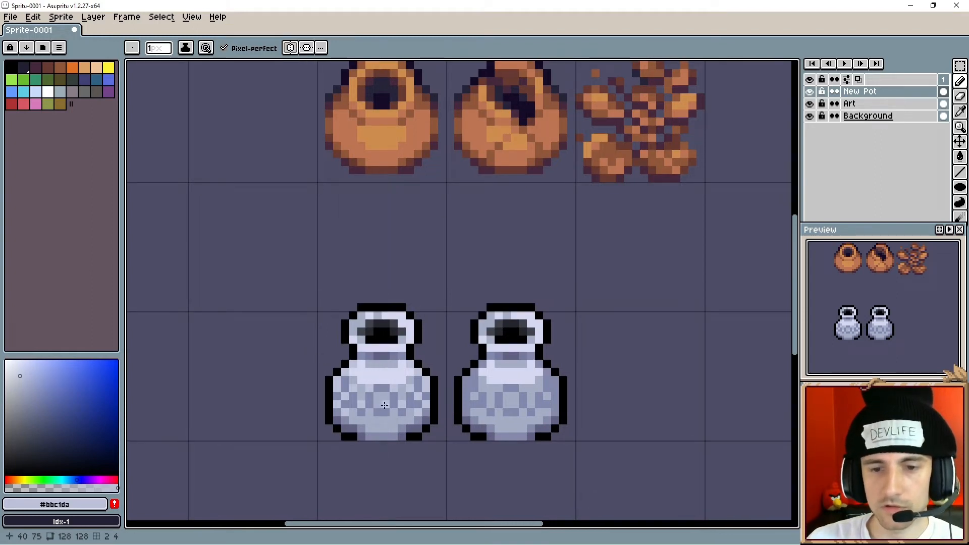
- Lighten one pixel near the centre of the left pot's belly pattern with #bbc1da and turn on left-right symmetry
{"action": "left_click", "coordinate": [378, 404]}
{"action": "left_click", "coordinate": [290, 47]}
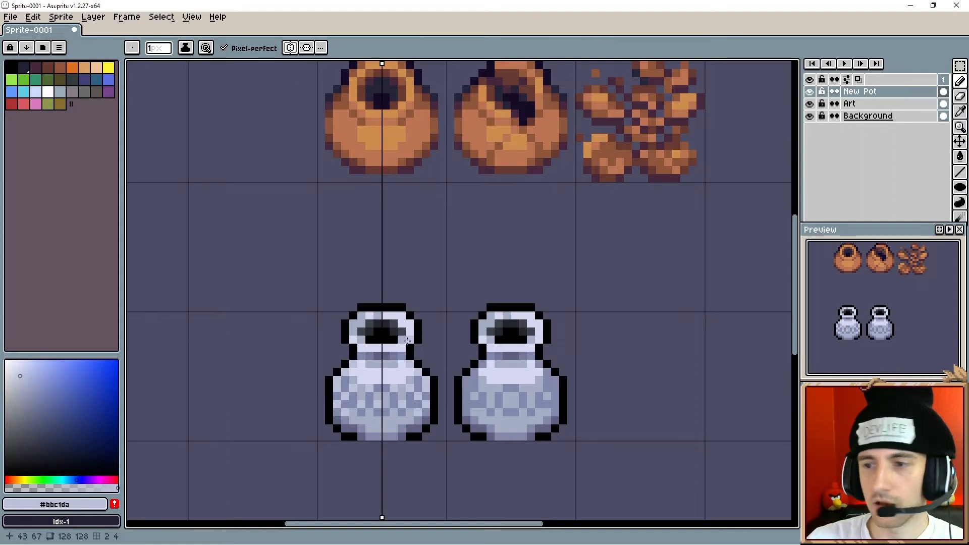
{"action": "scroll", "coordinate": [311, 382], "scroll_direction": "up", "scroll_amount": 1}
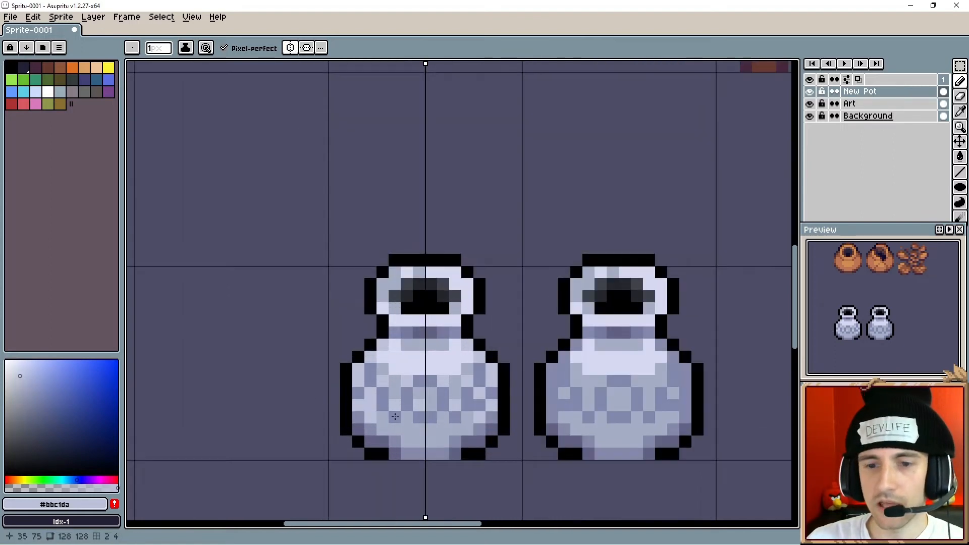
{"action": "scroll", "coordinate": [454, 414], "scroll_direction": "up", "scroll_amount": 3}
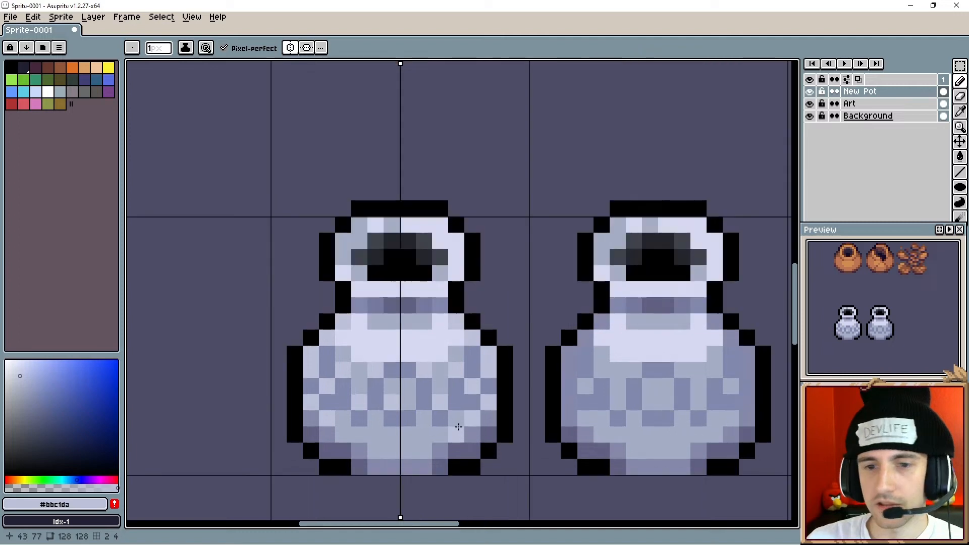
- With symmetry off, paint a small stepped pure white highlight on the upper right of the left pot's belly
{"action": "key", "text": "i"}
{"action": "left_click", "coordinate": [400, 304], "text": "alt"}
{"action": "left_click_drag", "start_coordinate": [24, 377], "coordinate": [5, 360]}
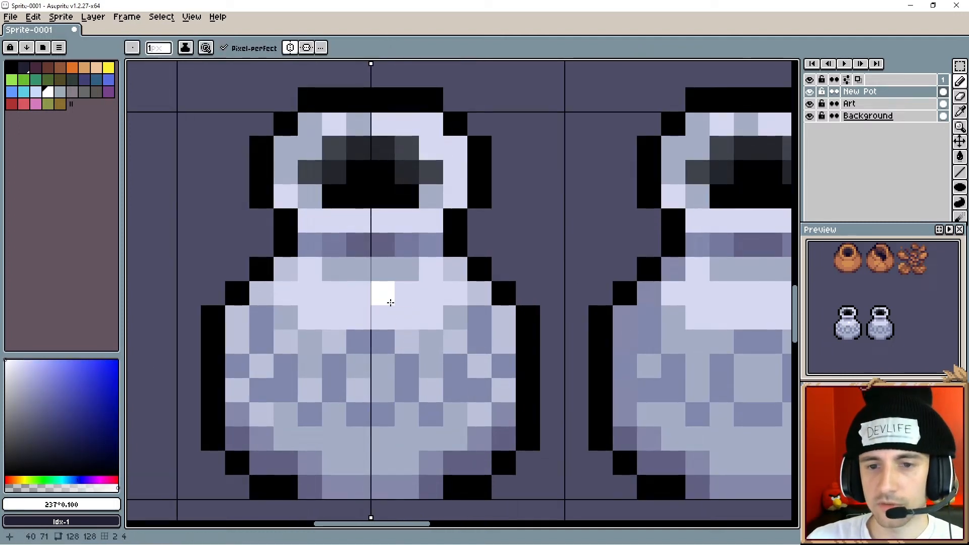
{"action": "scroll", "coordinate": [398, 277], "scroll_direction": "up", "scroll_amount": 1}
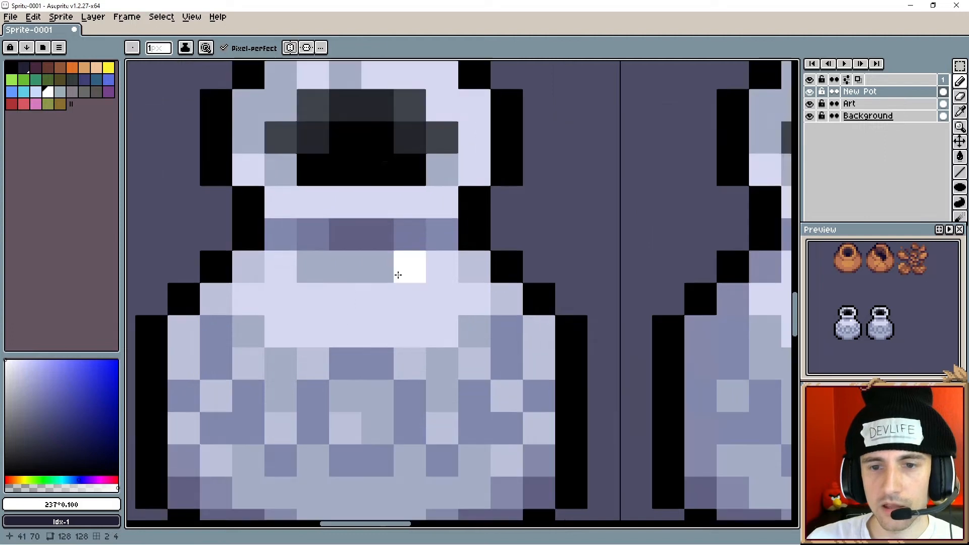
{"action": "left_click", "coordinate": [406, 301]}
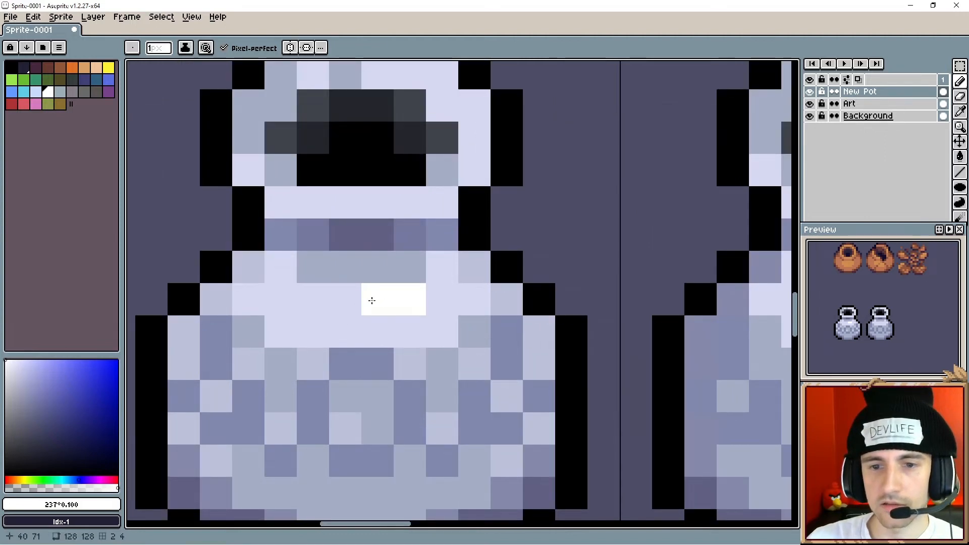
{"action": "left_click", "coordinate": [373, 301]}
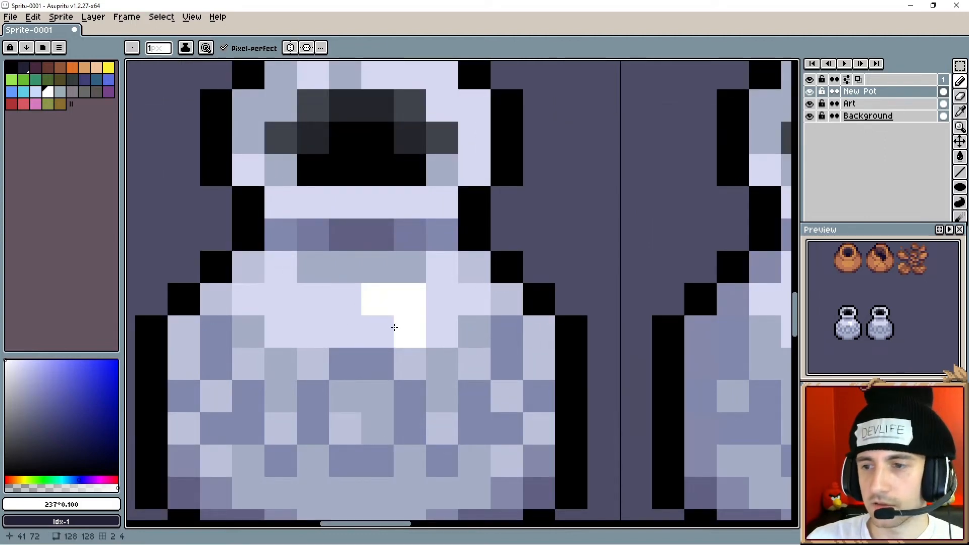
{"action": "left_click", "coordinate": [419, 329]}
{"action": "left_click", "coordinate": [427, 329]}
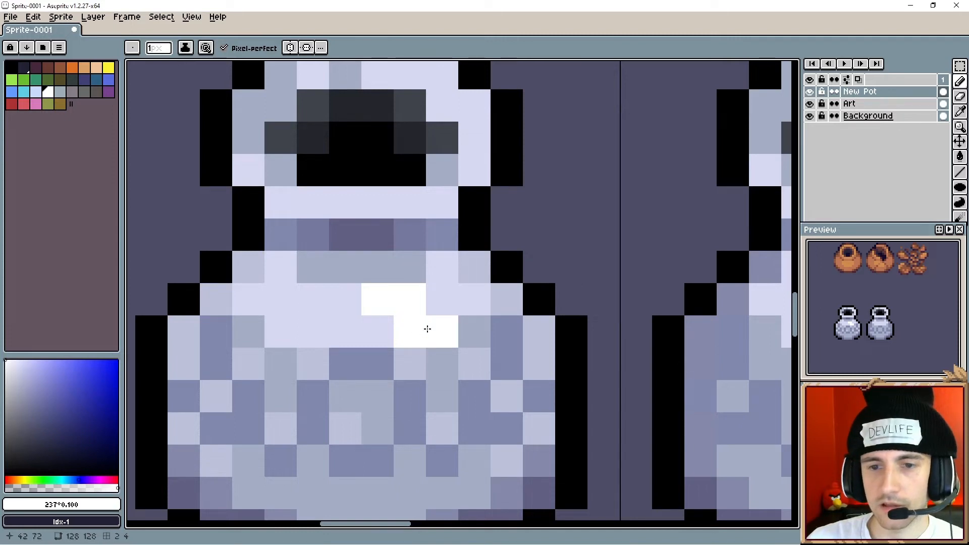
- Add a single white highlight pixel to the right part of the left pot's neck, below the opening
{"action": "left_click_drag", "start_coordinate": [415, 229], "coordinate": [416, 302]}
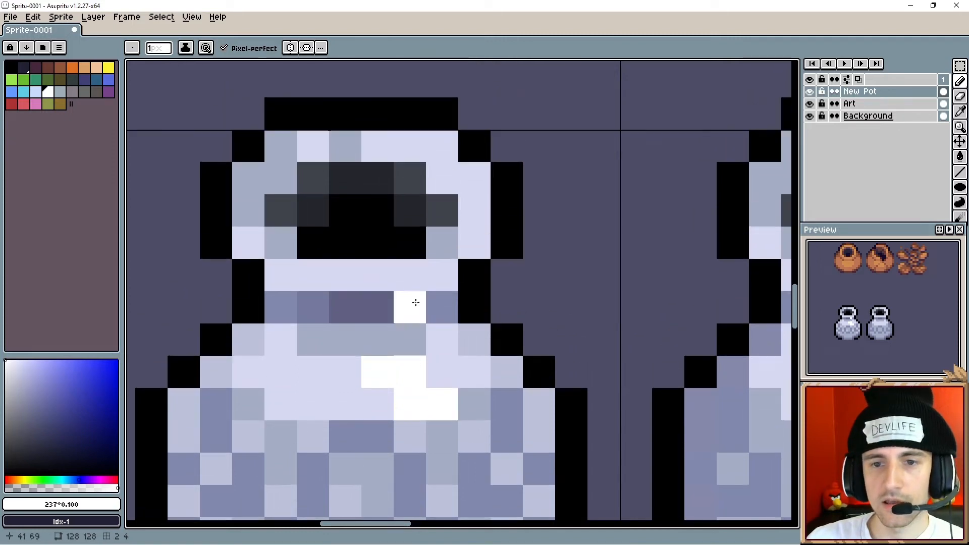
{"action": "left_click", "coordinate": [399, 282]}
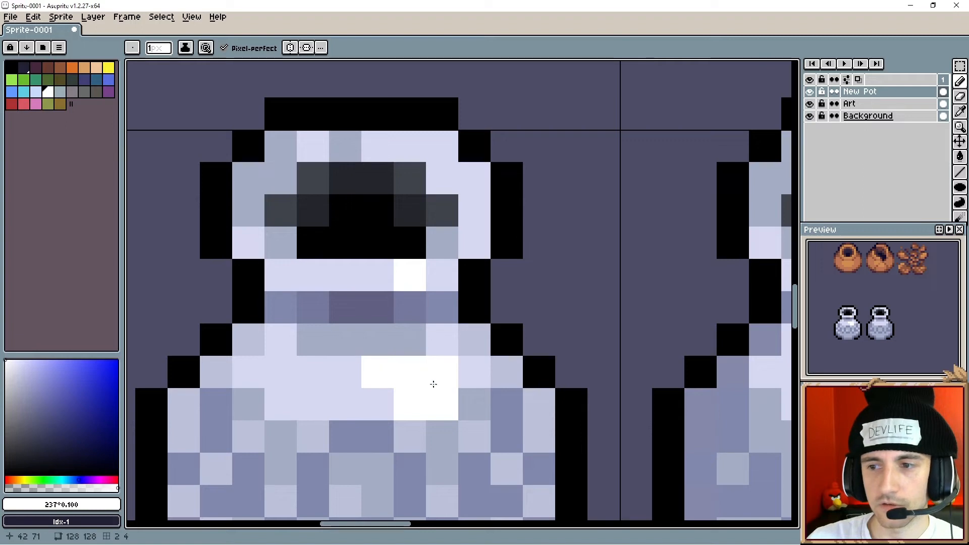
{"action": "scroll", "coordinate": [433, 384], "scroll_direction": "down", "scroll_amount": 6}
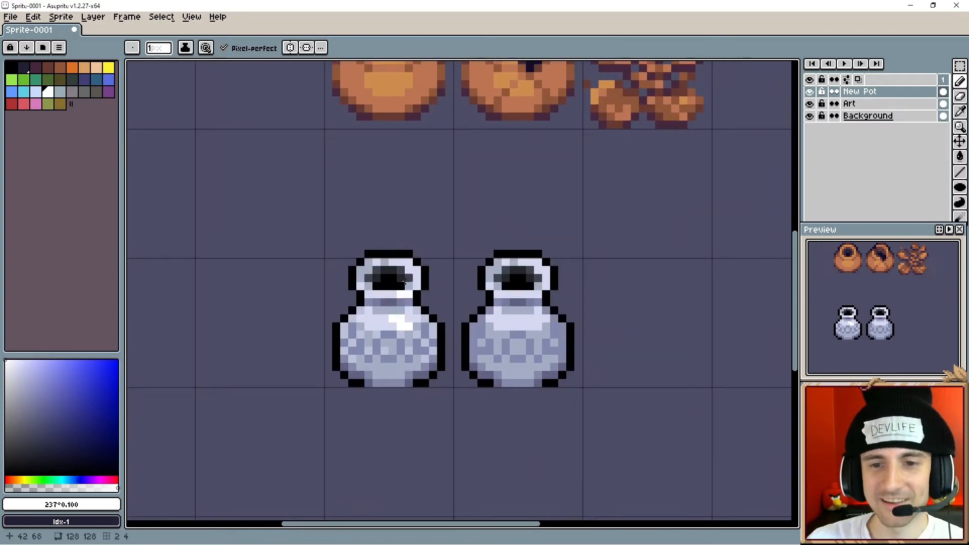
- Soften the left edge of the left pot's white belly highlight with two #bbc1da pixels
{"action": "scroll", "coordinate": [400, 289], "scroll_direction": "up", "scroll_amount": 3}
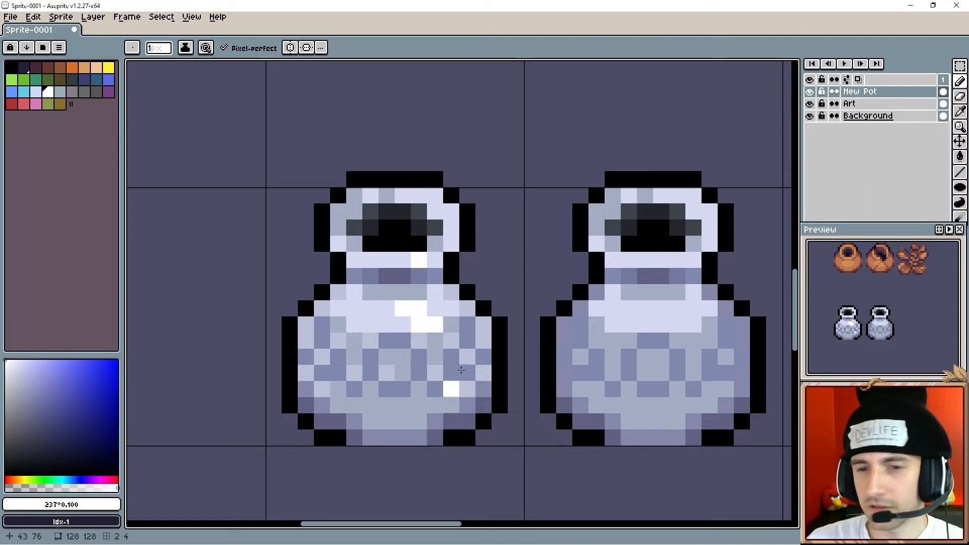
{"action": "scroll", "coordinate": [411, 339], "scroll_direction": "up", "scroll_amount": 3}
{"action": "key", "text": "i"}
{"action": "left_click", "coordinate": [342, 297]}
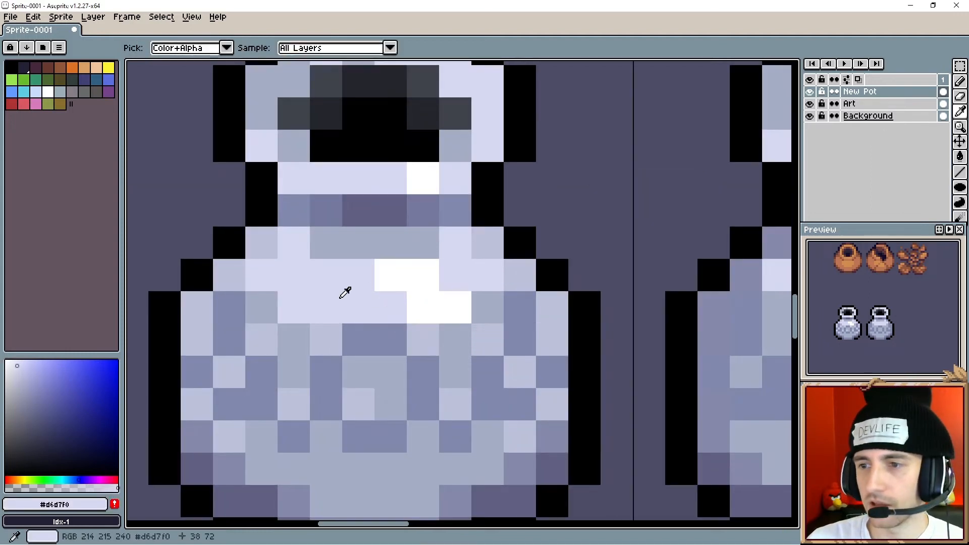
{"action": "key", "text": "b"}
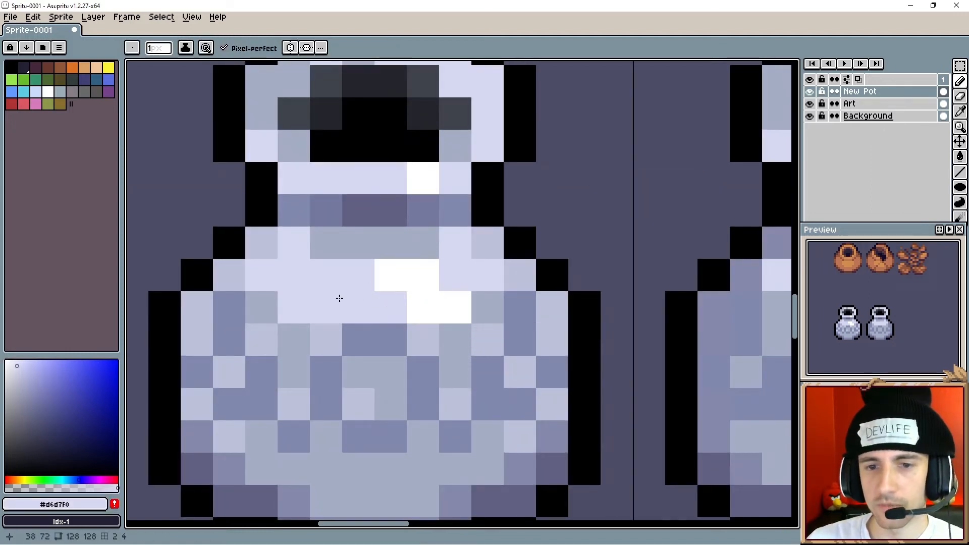
{"action": "left_click", "coordinate": [333, 329], "text": "alt"}
{"action": "left_click", "coordinate": [381, 309]}
{"action": "left_click", "coordinate": [357, 284]}
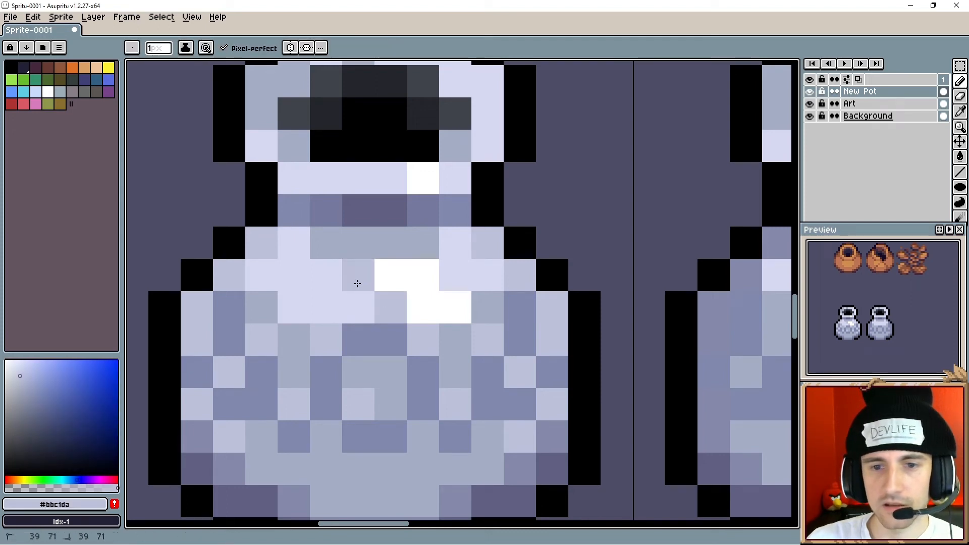
{"action": "scroll", "coordinate": [399, 302], "scroll_direction": "down", "scroll_amount": 2}
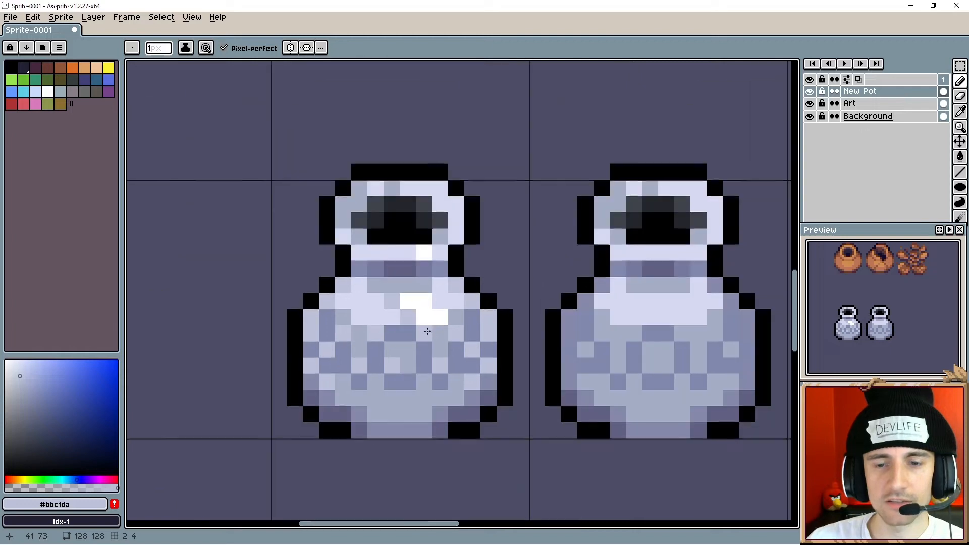
{"action": "scroll", "coordinate": [462, 390], "scroll_direction": "down", "scroll_amount": 2}
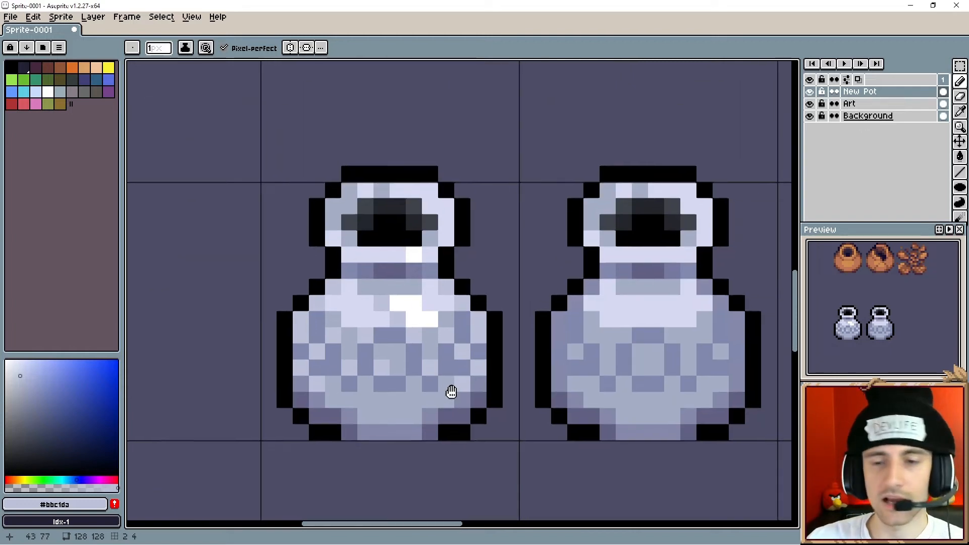
{"action": "scroll", "coordinate": [453, 392], "scroll_direction": "down", "scroll_amount": 2}
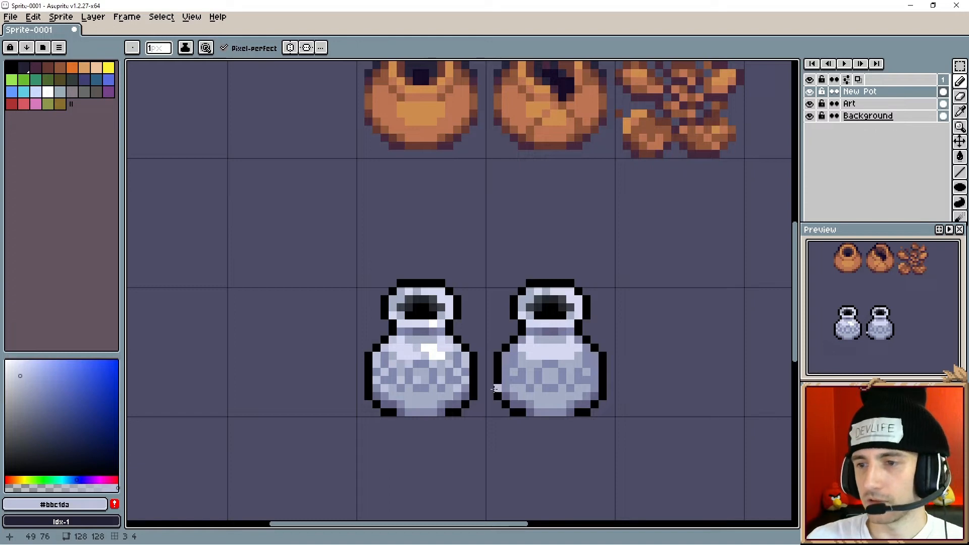
- Copy the highlighted left pot over the right pot and clear the selection
{"action": "scroll", "coordinate": [505, 395], "scroll_direction": "up", "scroll_amount": 2}
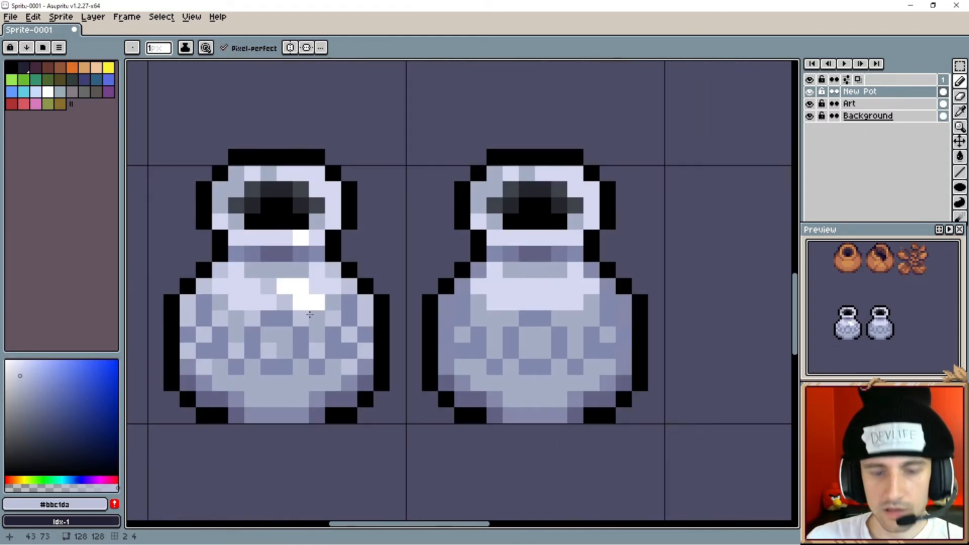
{"action": "key", "text": "m"}
{"action": "left_click_drag", "start_coordinate": [151, 152], "coordinate": [406, 424]}
{"action": "left_click", "coordinate": [300, 380]}
{"action": "left_click_drag", "start_coordinate": [300, 380], "coordinate": [559, 368]}
{"action": "key", "text": "ctrl+d"}
- Sample #d6d7f0 from the left pot's upper belly, repaint the softened pixels beside its white highlight, and check the pots in the preview
{"action": "scroll", "coordinate": [348, 354], "scroll_direction": "up", "scroll_amount": 1}
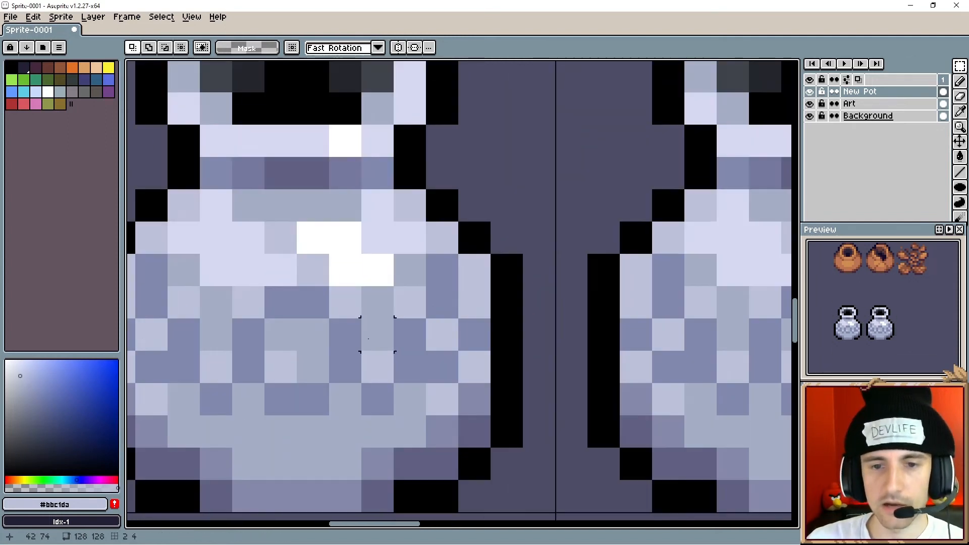
{"action": "left_click", "coordinate": [264, 264], "text": "alt"}
{"action": "key", "text": "alt+r"}
{"action": "key", "text": "Escape"}
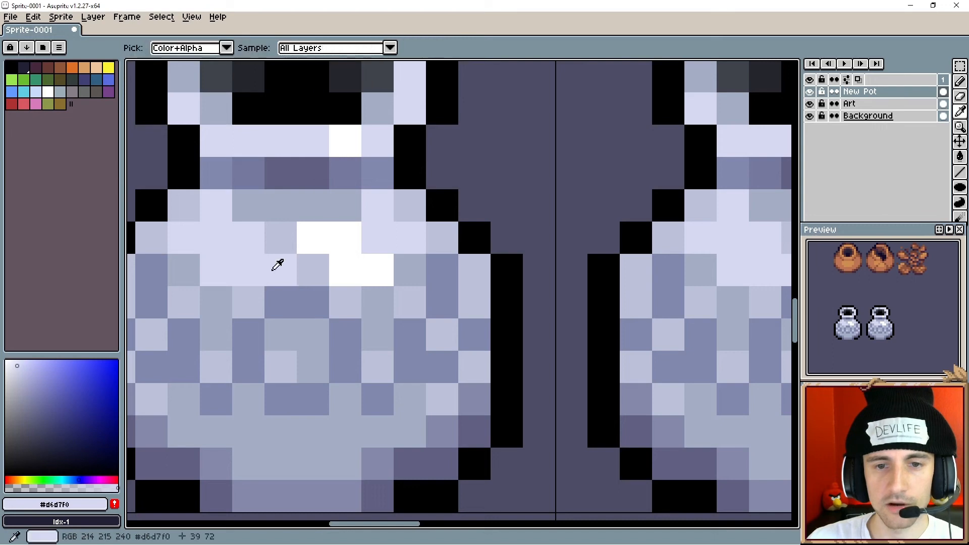
{"action": "key", "text": "b"}
{"action": "scroll", "coordinate": [304, 266], "scroll_direction": "down", "scroll_amount": 4}
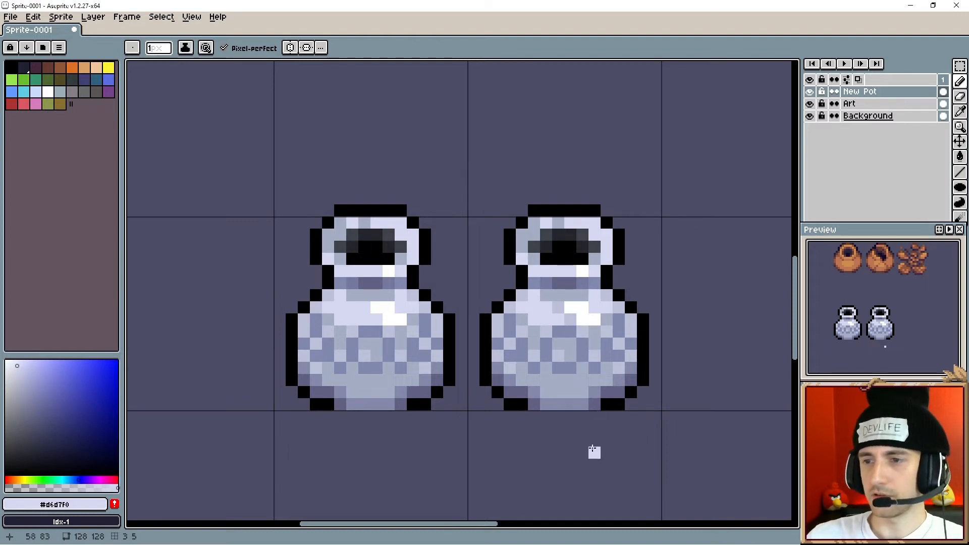
{"action": "left_click_drag", "start_coordinate": [862, 361], "coordinate": [863, 346]}
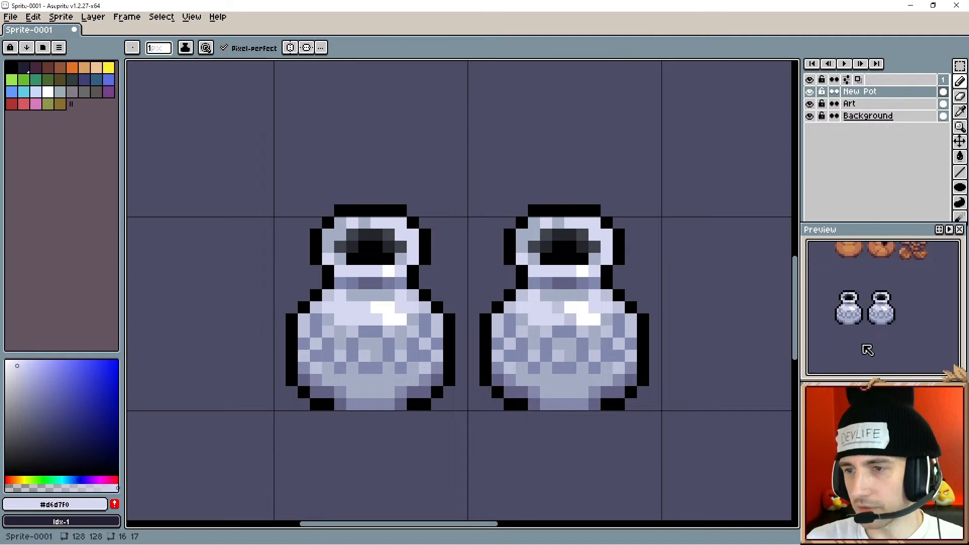
{"action": "scroll", "coordinate": [867, 350], "scroll_direction": "down", "scroll_amount": 1}
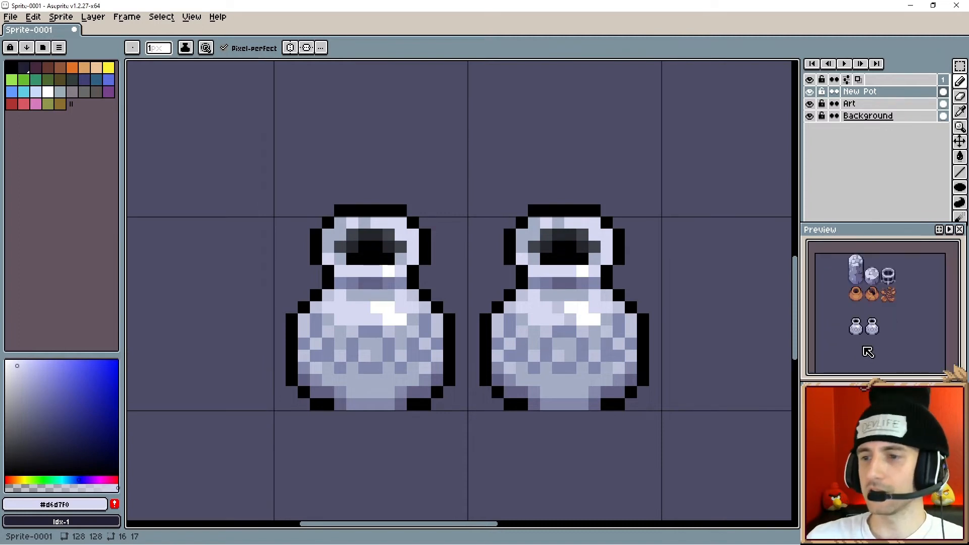
- Subtly shade pixels beside the belly highlight, at both neck ends and at the rim's lower corners with semi-transparent #a3adc5
{"action": "scroll", "coordinate": [392, 325], "scroll_direction": "up", "scroll_amount": 4}
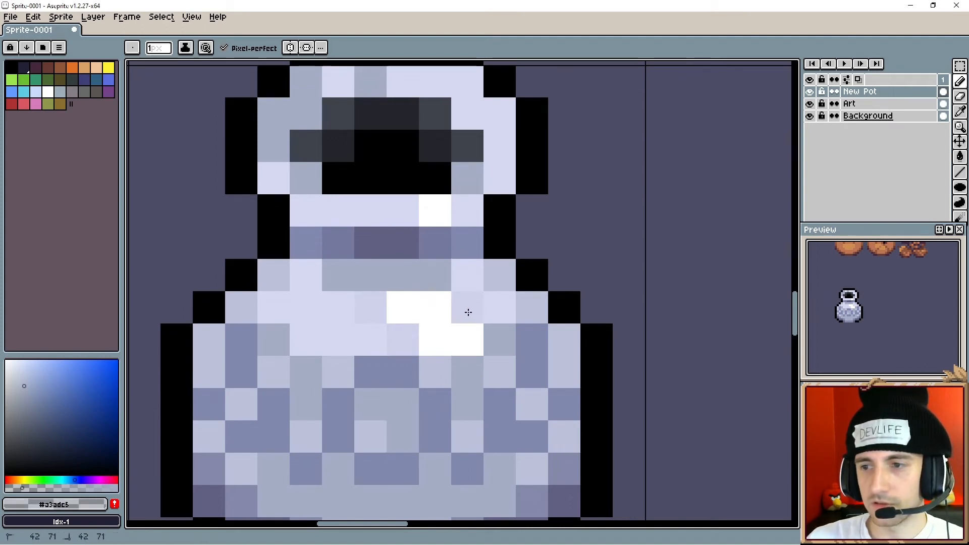
{"action": "scroll", "coordinate": [468, 313], "scroll_direction": "up", "scroll_amount": 1}
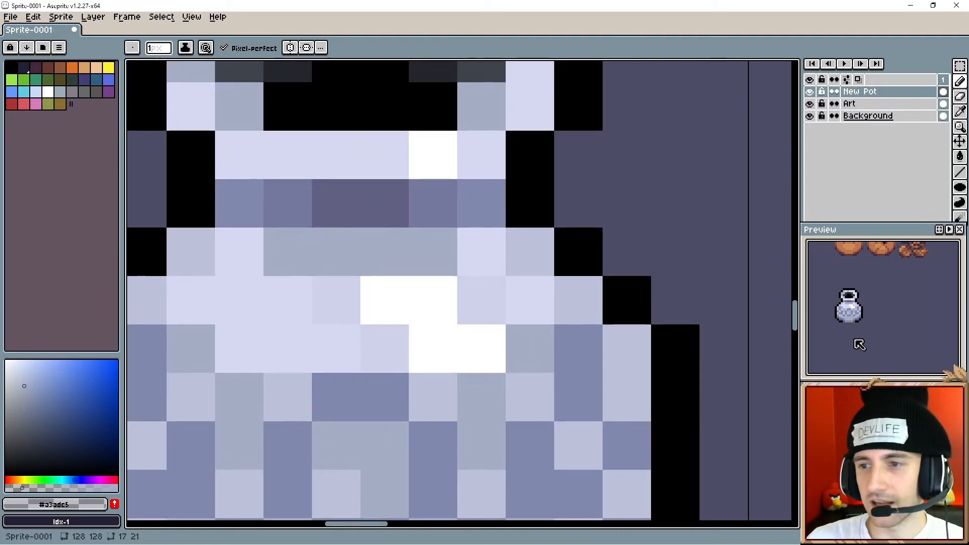
{"action": "left_click_drag", "start_coordinate": [467, 258], "coordinate": [487, 316]}
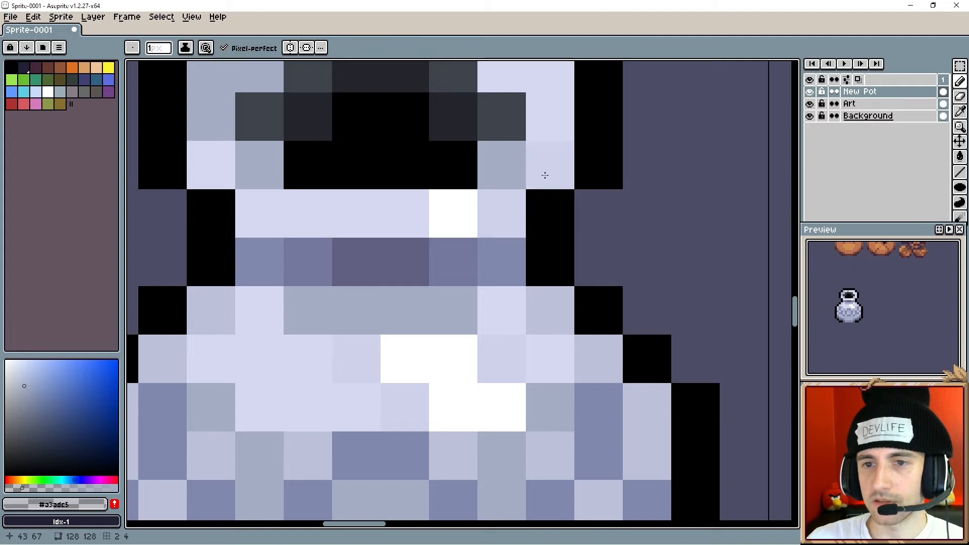
{"action": "left_click", "coordinate": [545, 175]}
{"action": "left_click_drag", "start_coordinate": [334, 214], "coordinate": [375, 248]}
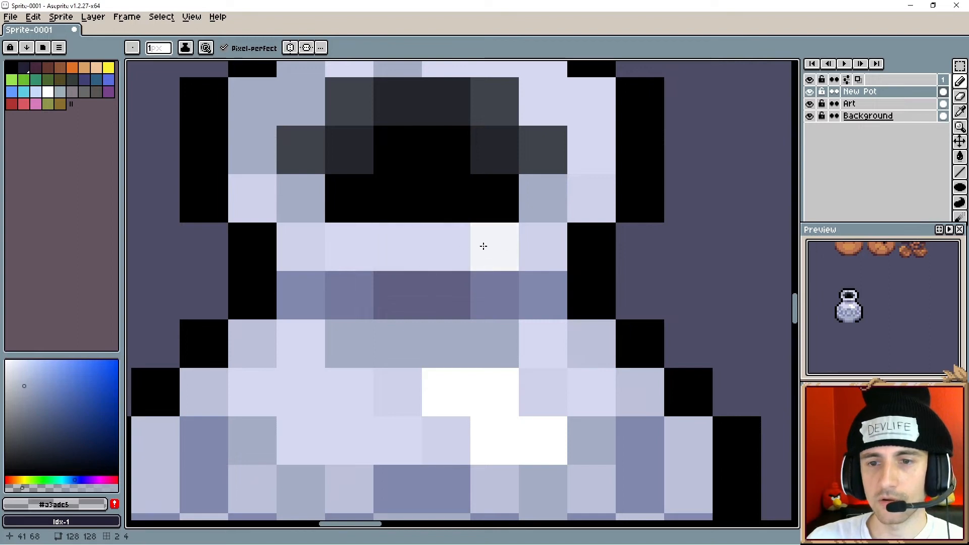
{"action": "left_click_drag", "start_coordinate": [472, 236], "coordinate": [454, 282]}
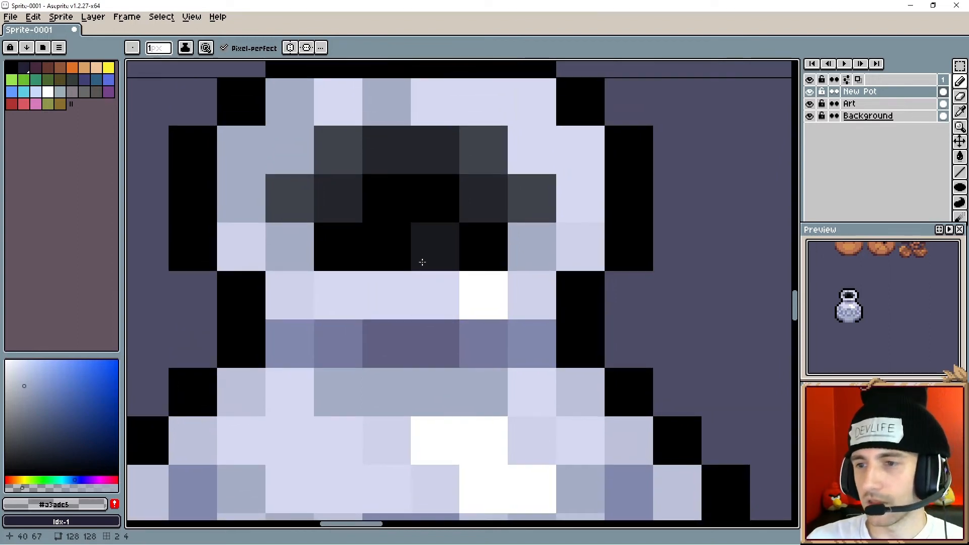
{"action": "left_click_drag", "start_coordinate": [415, 242], "coordinate": [411, 311]}
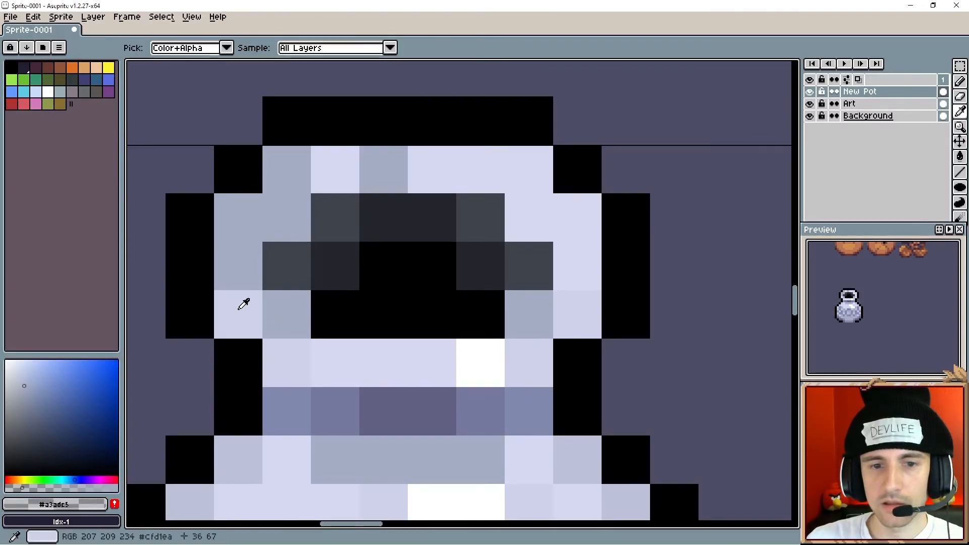
- Try lightening the left side of the pot's rim with #cfd1ea and undo it
{"action": "left_click", "coordinate": [242, 303], "text": "alt"}
{"action": "left_click", "coordinate": [243, 216]}
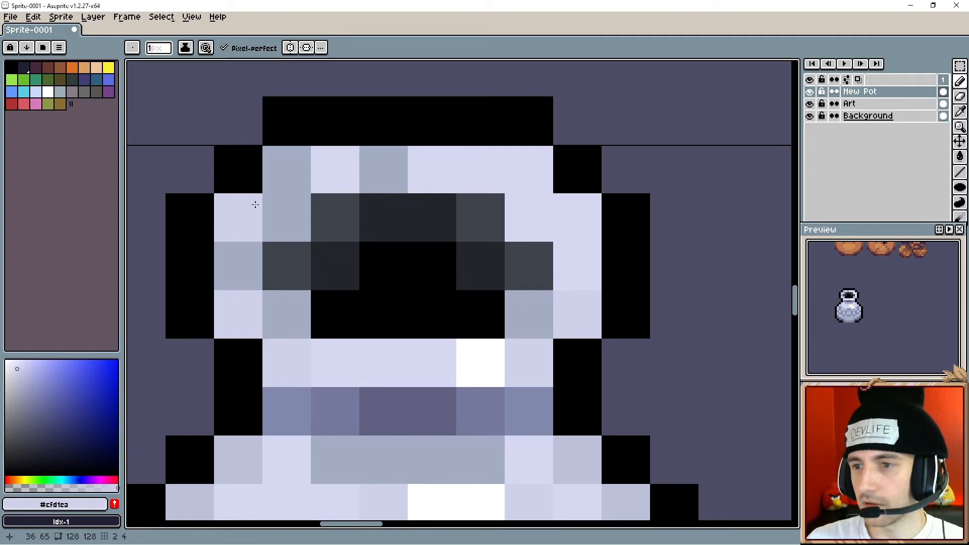
{"action": "key", "text": "ctrl+z"}
{"action": "left_click", "coordinate": [267, 186]}
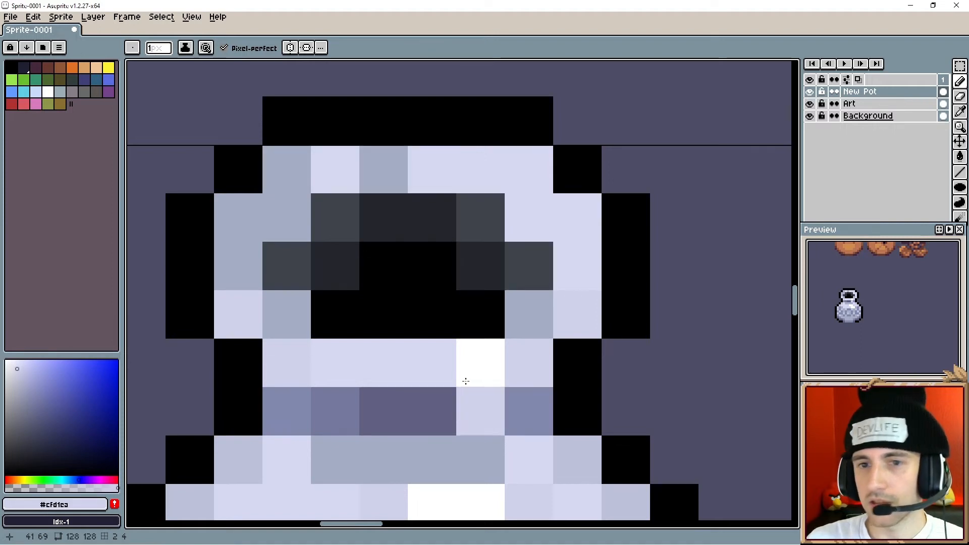
- Shade the rim's upper inner right pixel with #a3adc5 and its upper inner left pixel with a slightly darker blue-grey
{"action": "left_click", "coordinate": [535, 310], "text": "alt"}
{"action": "left_click", "coordinate": [525, 236]}
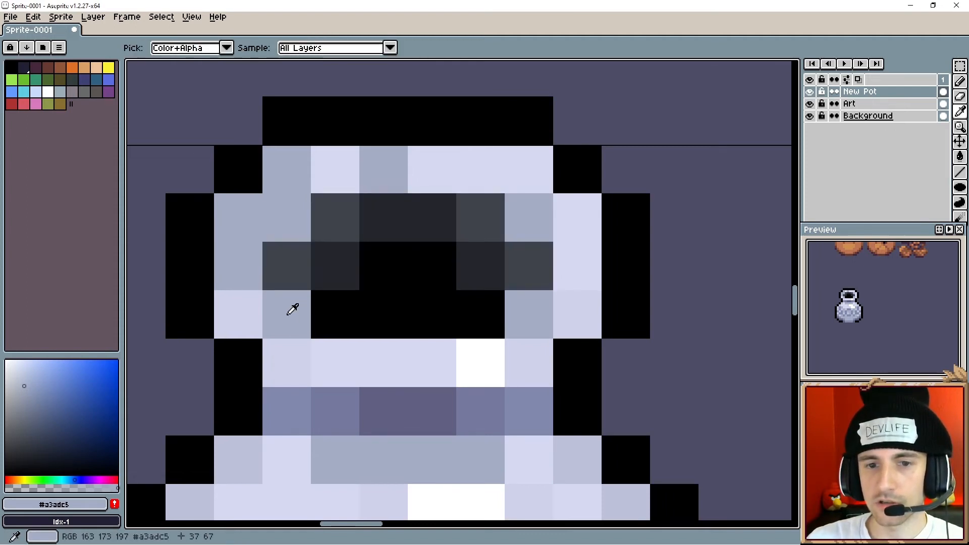
{"action": "key", "text": "alt"}
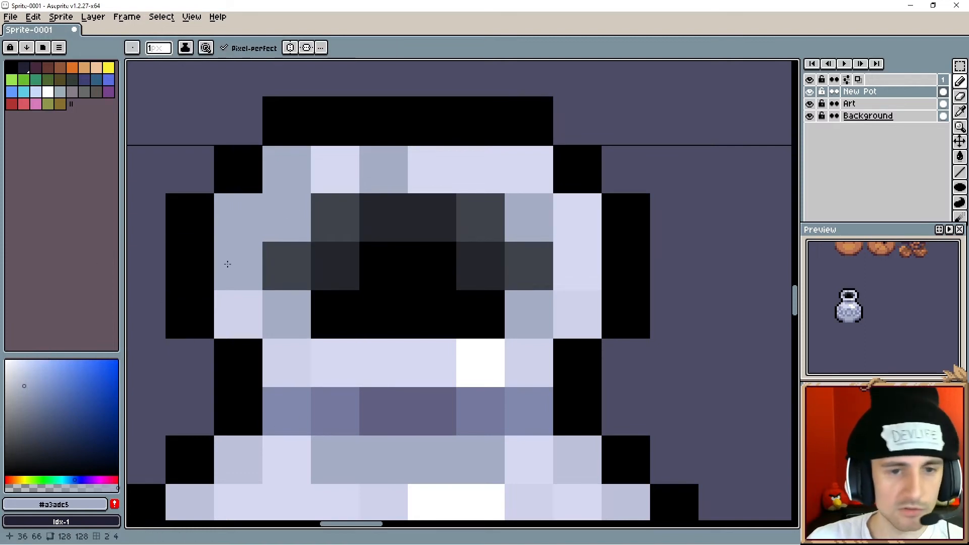
{"action": "left_click", "coordinate": [25, 390]}
{"action": "left_click", "coordinate": [271, 218]}
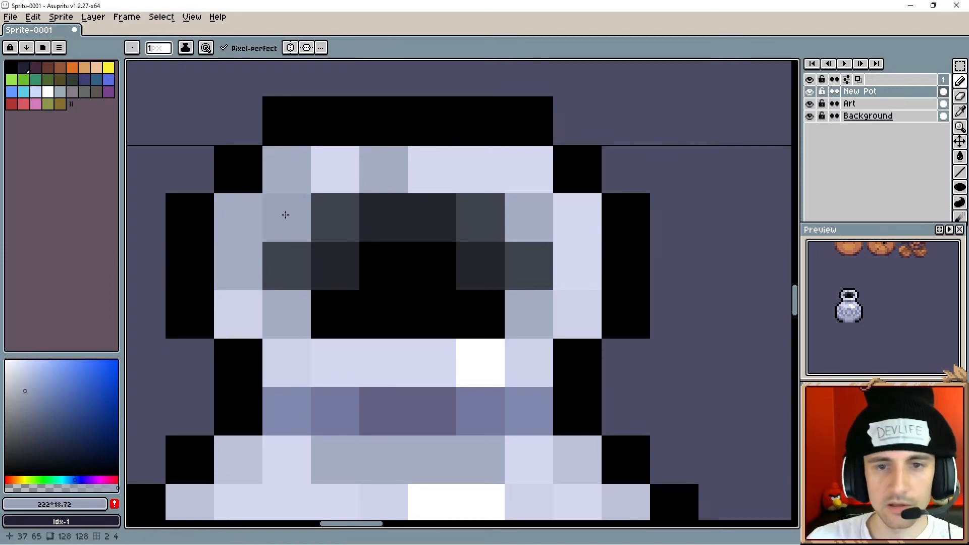
- Darken the four inner corner pixels around the pot's mouth with blue-grey #8d96ac
{"action": "left_click", "coordinate": [25, 397]}
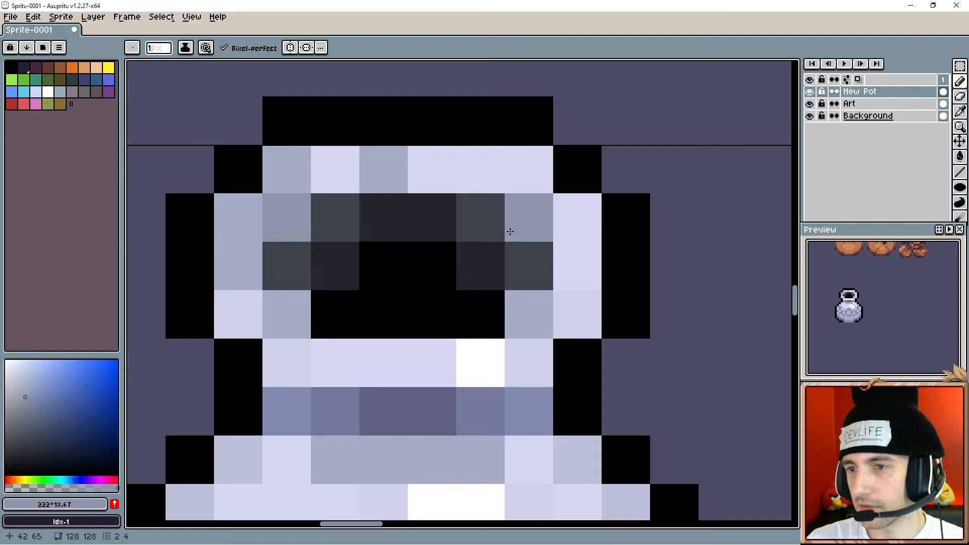
{"action": "left_click_drag", "start_coordinate": [511, 227], "coordinate": [503, 223]}
{"action": "key", "text": "ctrl+z"}
{"action": "left_click", "coordinate": [485, 293]}
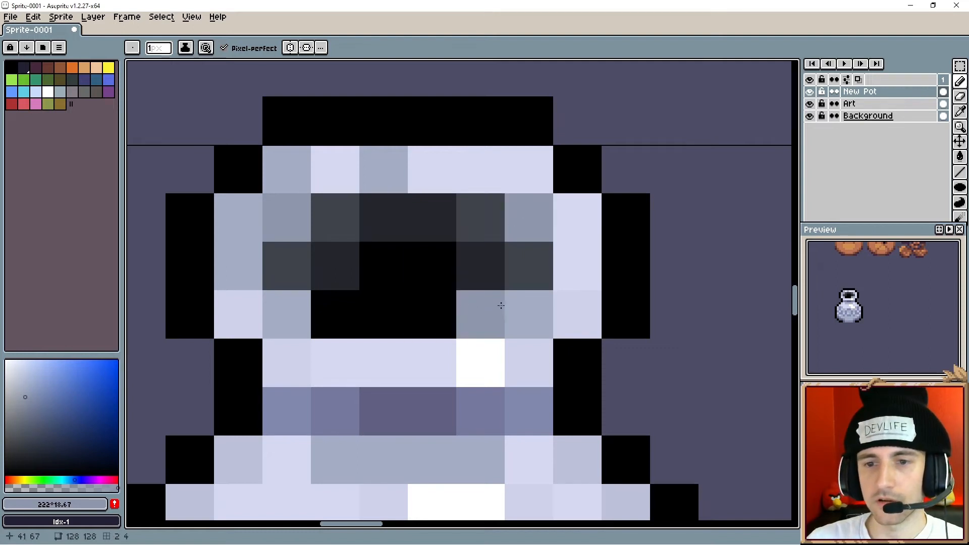
{"action": "key", "text": "ctrl+z"}
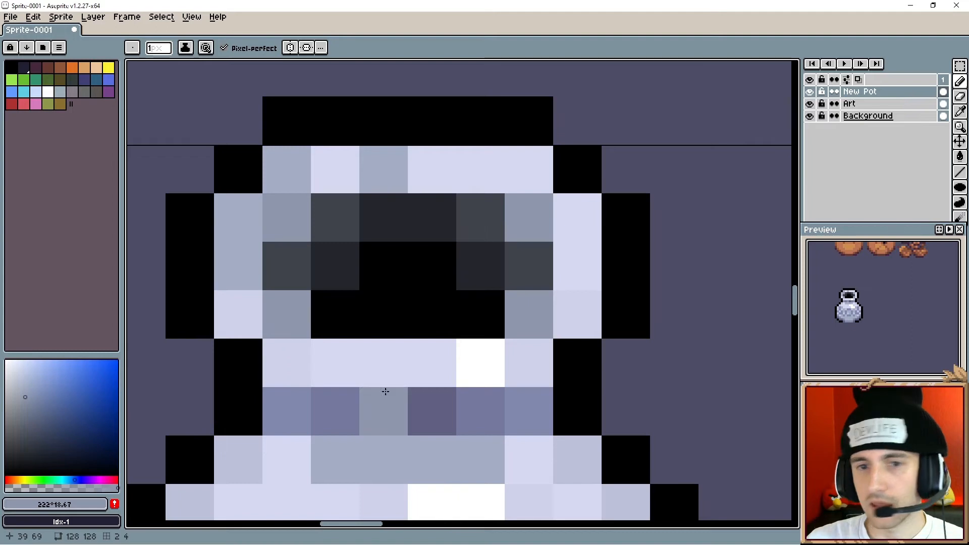
- Sample #8d96ac from the rim's inner corner and lighten the dark pixels at both sides of the mouth with it semi-transparently
{"action": "key", "text": "alt"}
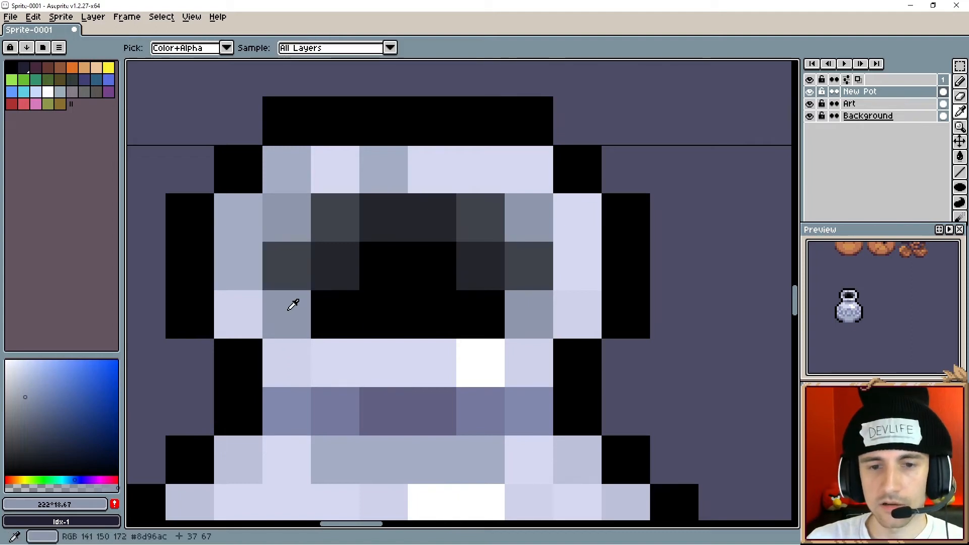
{"action": "left_click", "coordinate": [293, 302], "text": "alt"}
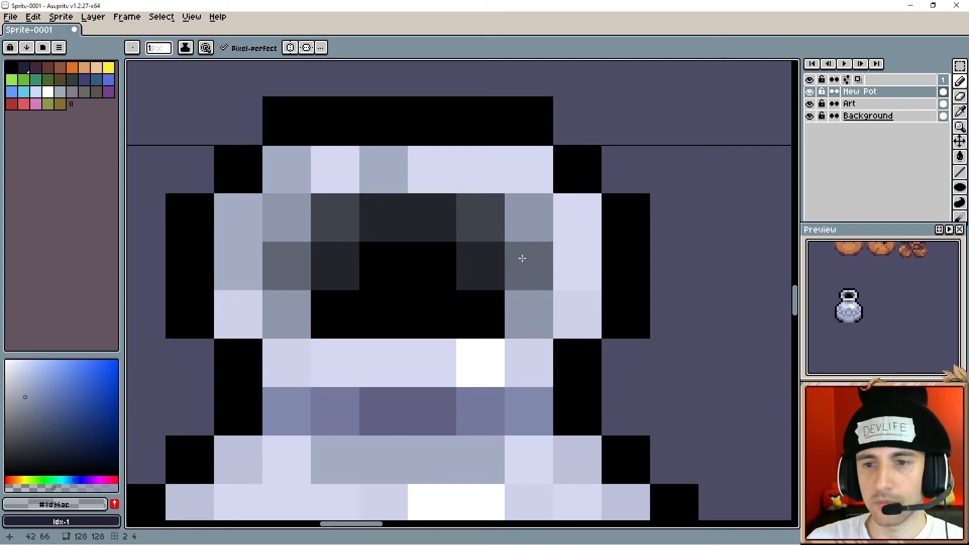
{"action": "left_click", "coordinate": [522, 258]}
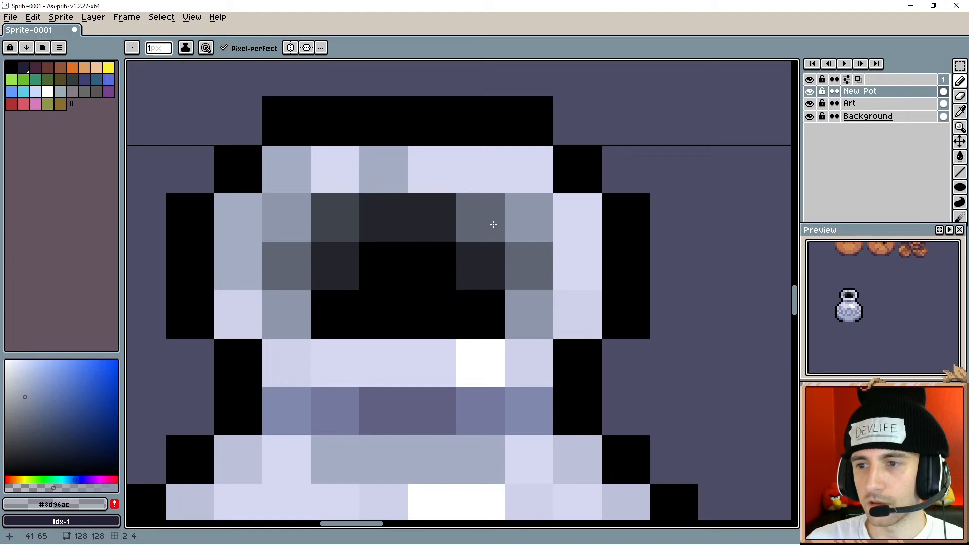
- Paint the black pixels in the mouth's middle row and lower corners with the sampled dark grey #23252a
{"action": "left_click", "coordinate": [346, 263], "text": "alt"}
{"action": "left_click", "coordinate": [340, 312]}
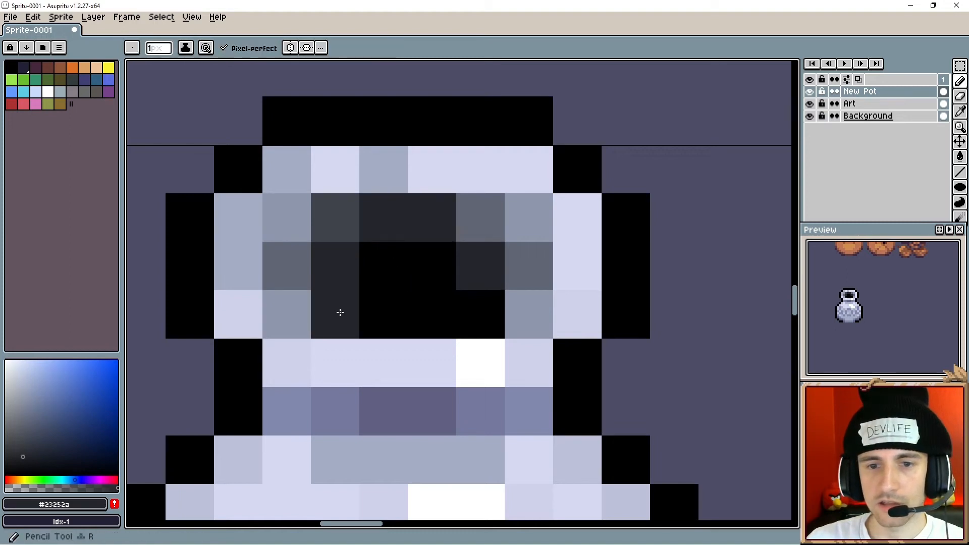
{"action": "left_click", "coordinate": [387, 273]}
{"action": "left_click", "coordinate": [429, 268]}
{"action": "left_click", "coordinate": [479, 313]}
- Shade the mouth's top row with #606674 and the outer dark pixels of its middle row with #3e424b
{"action": "left_click", "coordinate": [479, 220], "text": "alt"}
{"action": "left_click", "coordinate": [480, 260]}
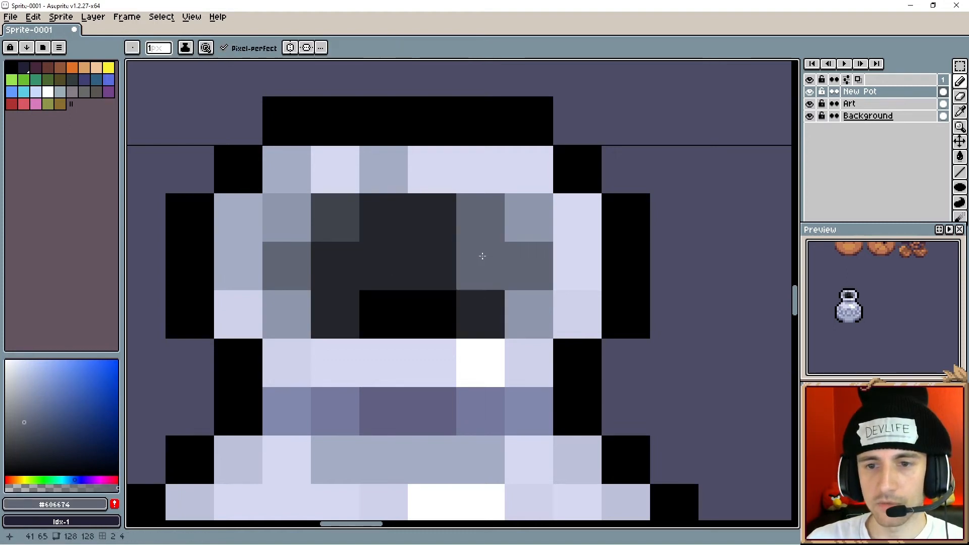
{"action": "mouse_move", "coordinate": [481, 263]}
{"action": "left_mouse_down"}
{"action": "mouse_move", "coordinate": [445, 230]}
{"action": "mouse_move", "coordinate": [403, 230]}
{"action": "mouse_move", "coordinate": [355, 261]}
{"action": "mouse_move", "coordinate": [352, 291]}
{"action": "mouse_move", "coordinate": [319, 270]}
{"action": "left_mouse_up"}
{"action": "left_click", "coordinate": [335, 216], "text": "alt"}
{"action": "left_click", "coordinate": [342, 255]}
{"action": "left_click", "coordinate": [467, 258]}
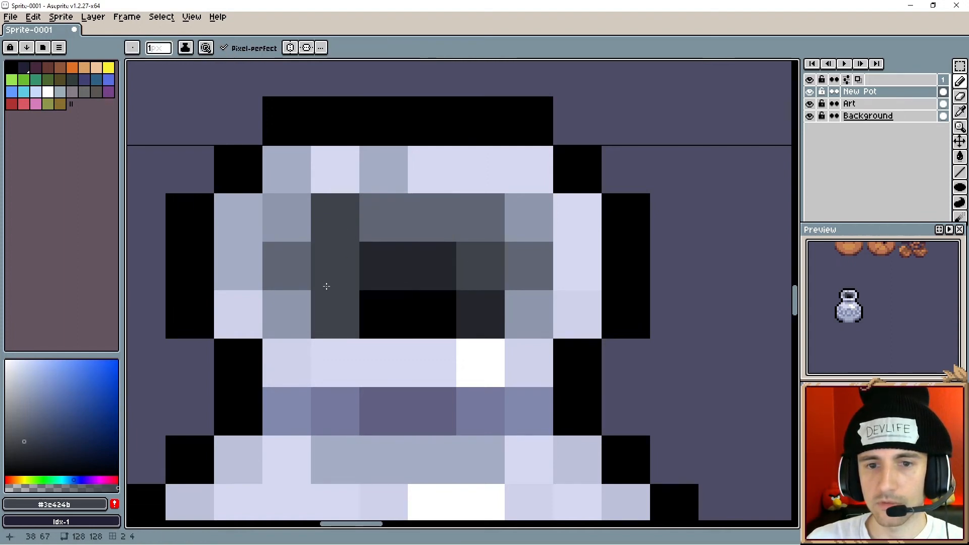
{"action": "left_click", "coordinate": [296, 258], "text": "alt"}
{"action": "left_click", "coordinate": [335, 222]}
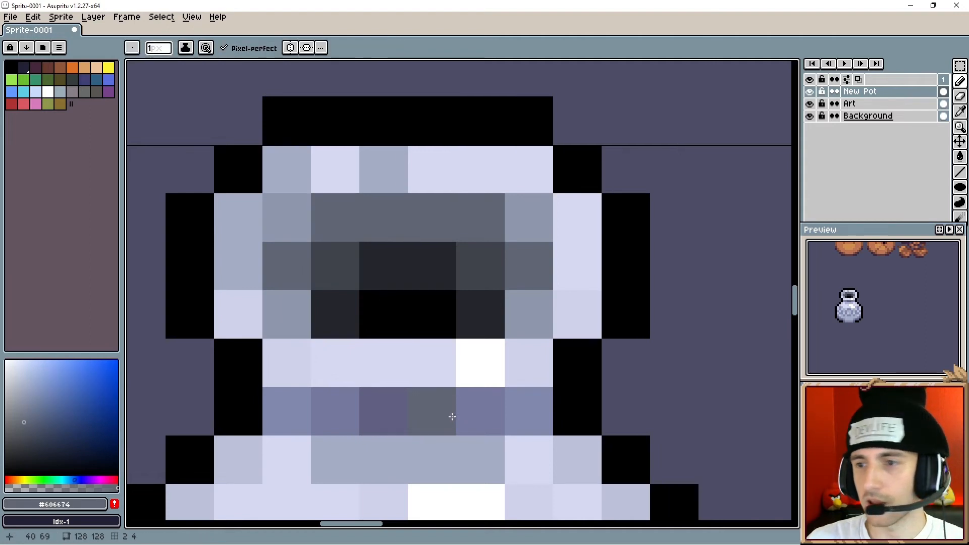
- Examine the new pot's overall shading at several magnifications and compare it with the existing orange pots
{"action": "scroll", "coordinate": [453, 412], "scroll_direction": "down", "scroll_amount": 5}
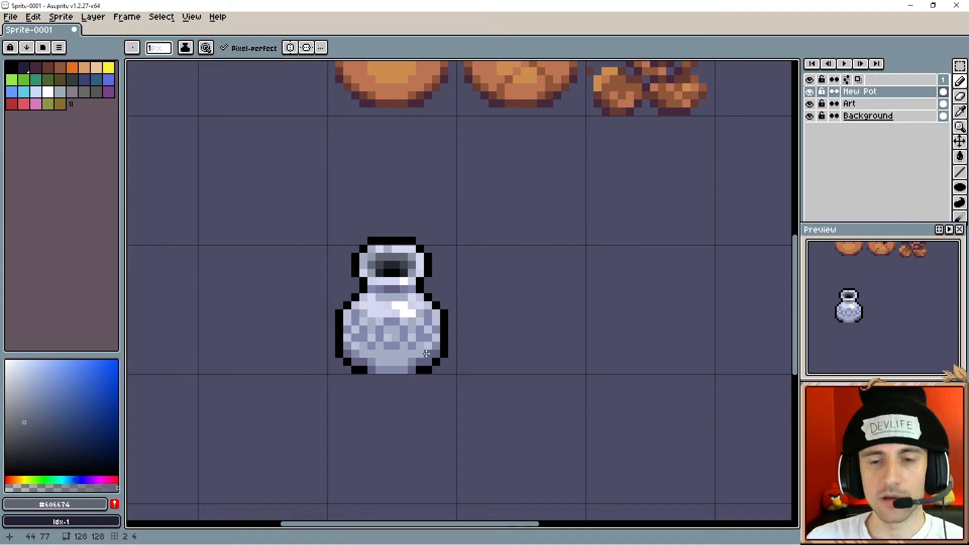
{"action": "scroll", "coordinate": [427, 354], "scroll_direction": "down", "scroll_amount": 2}
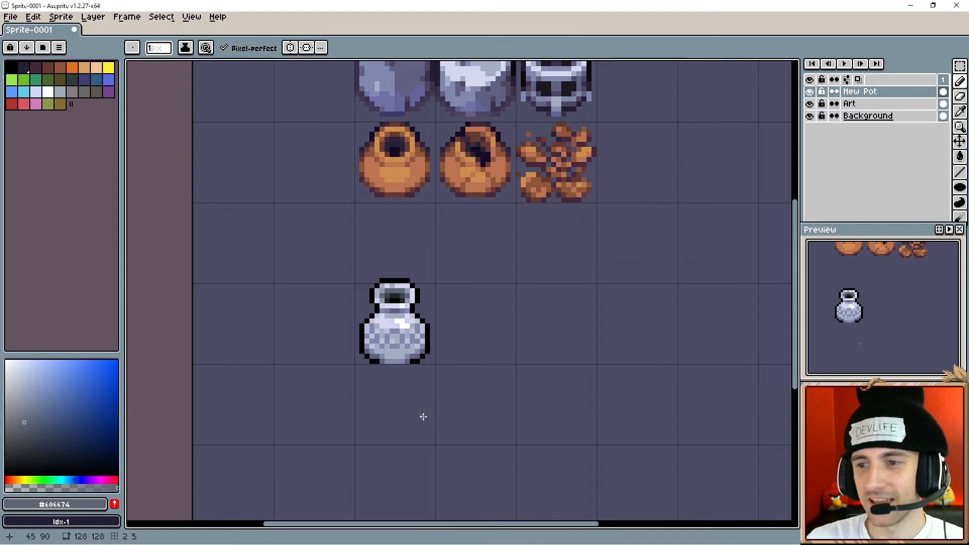
{"action": "left_click_drag", "start_coordinate": [411, 392], "coordinate": [418, 406]}
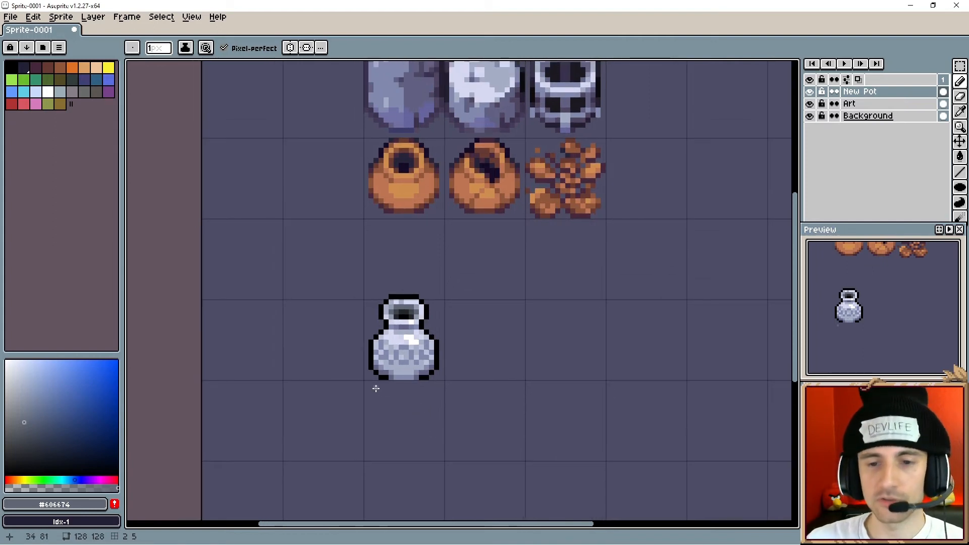
{"action": "scroll", "coordinate": [376, 387], "scroll_direction": "up", "scroll_amount": 2}
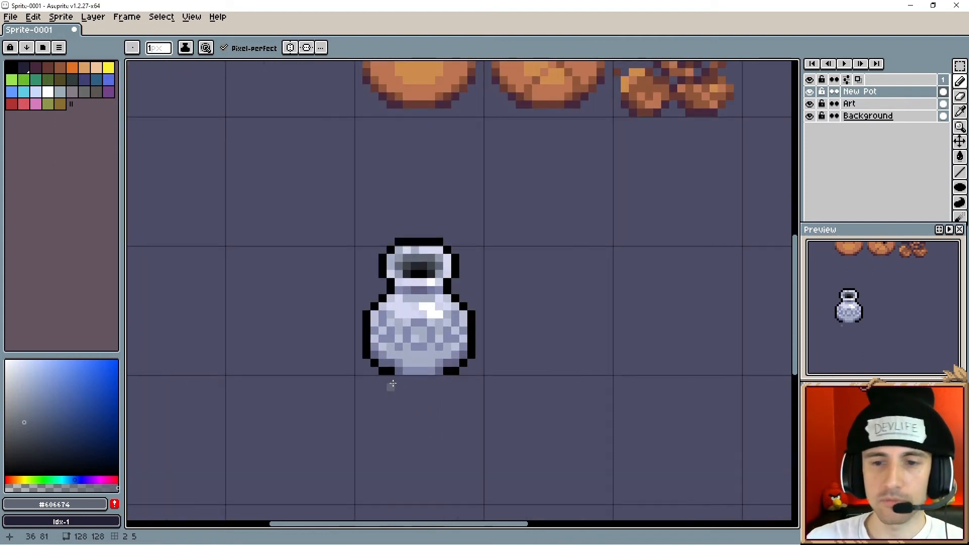
{"action": "left_click_drag", "start_coordinate": [490, 309], "coordinate": [485, 357]}
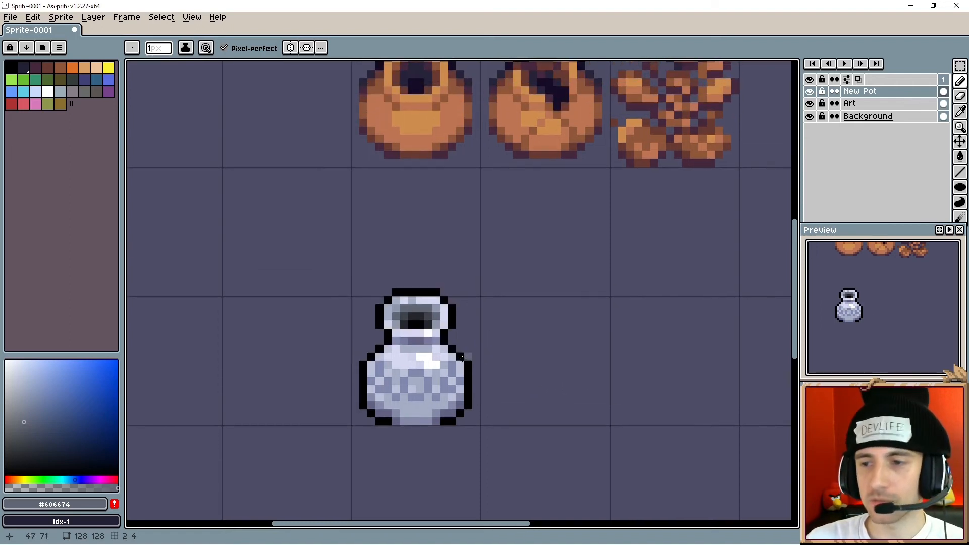
{"action": "scroll", "coordinate": [464, 356], "scroll_direction": "up", "scroll_amount": 2}
{"action": "left_click_drag", "start_coordinate": [414, 385], "coordinate": [462, 364]}
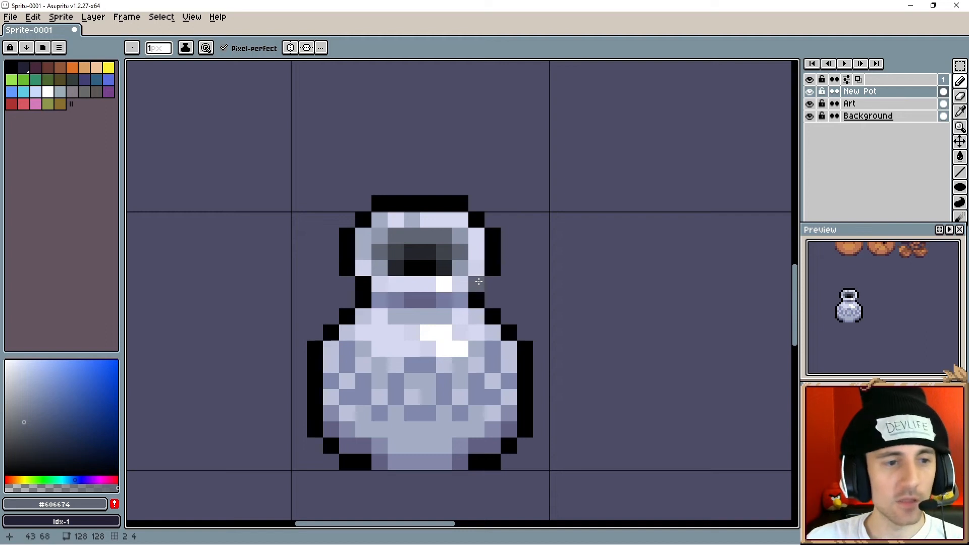
{"action": "scroll", "coordinate": [383, 237], "scroll_direction": "down", "scroll_amount": 3}
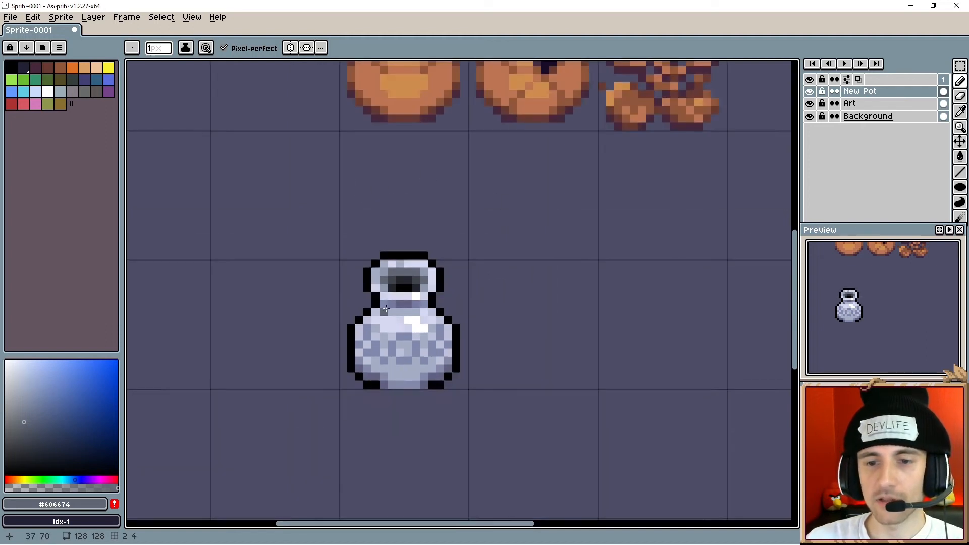
{"action": "scroll", "coordinate": [378, 315], "scroll_direction": "up", "scroll_amount": 2}
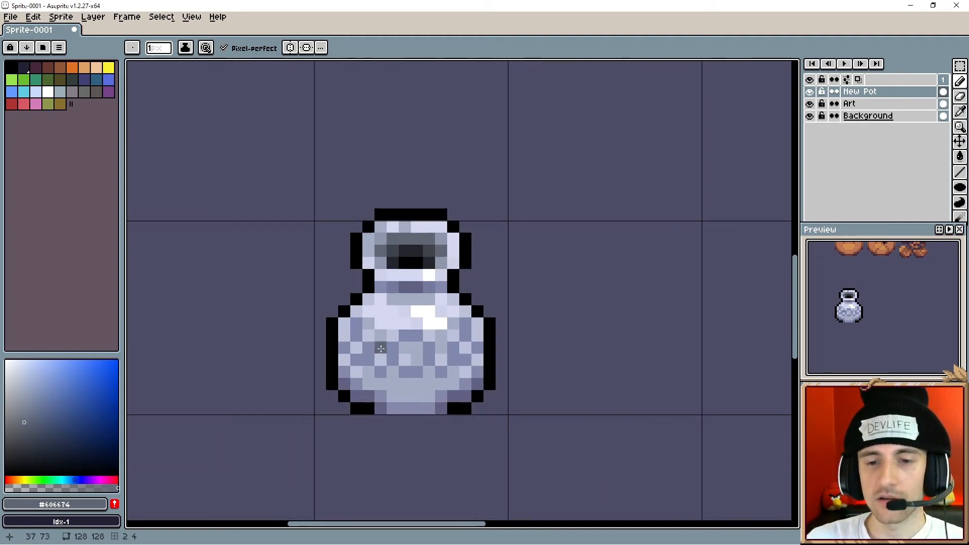
{"action": "scroll", "coordinate": [381, 348], "scroll_direction": "up", "scroll_amount": 2}
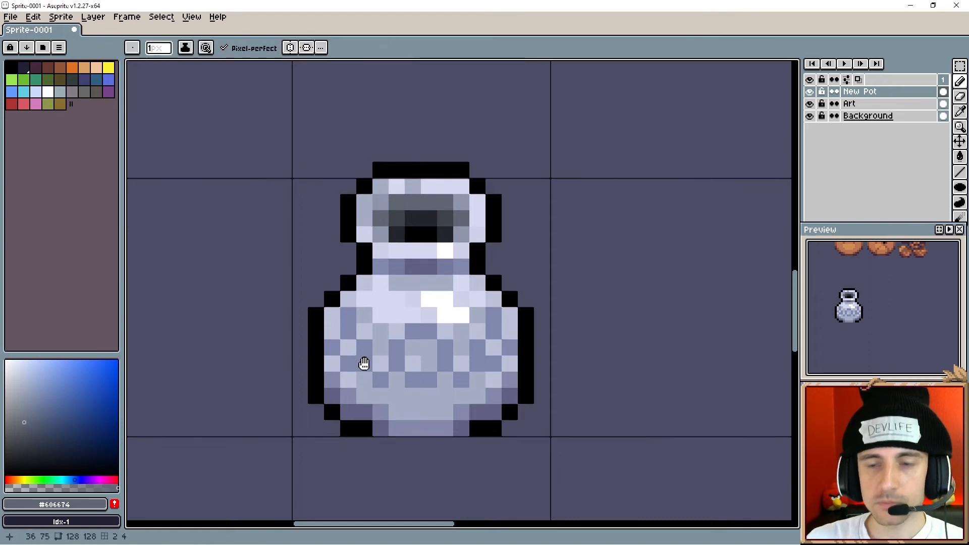
{"action": "left_click_drag", "start_coordinate": [364, 363], "coordinate": [356, 384]}
- Blend the pot's #626083 shadow into the black outline and recolour the lower left outline pixels with the resulting #2b2a39
{"action": "key", "text": "alt"}
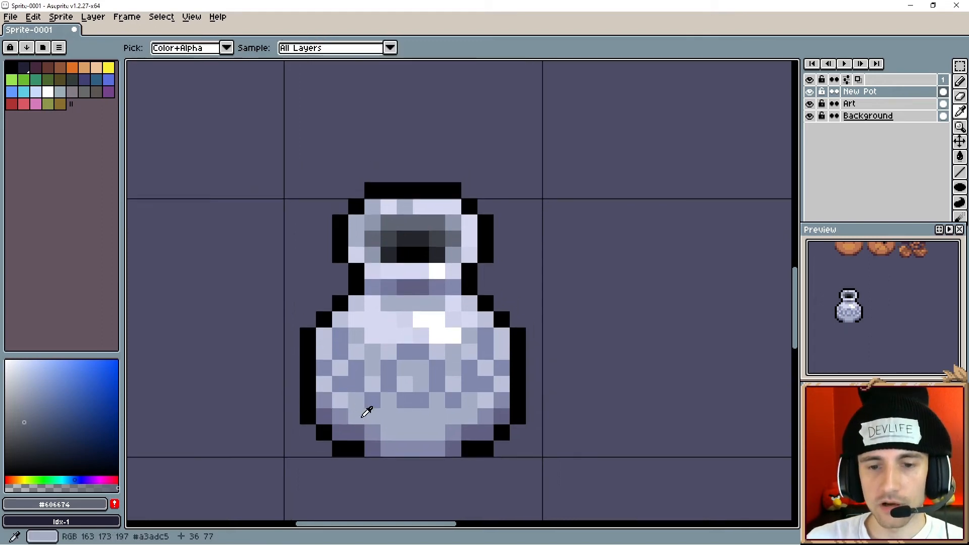
{"action": "left_click", "coordinate": [354, 425], "text": "alt"}
{"action": "left_click_drag", "start_coordinate": [356, 480], "coordinate": [358, 440]}
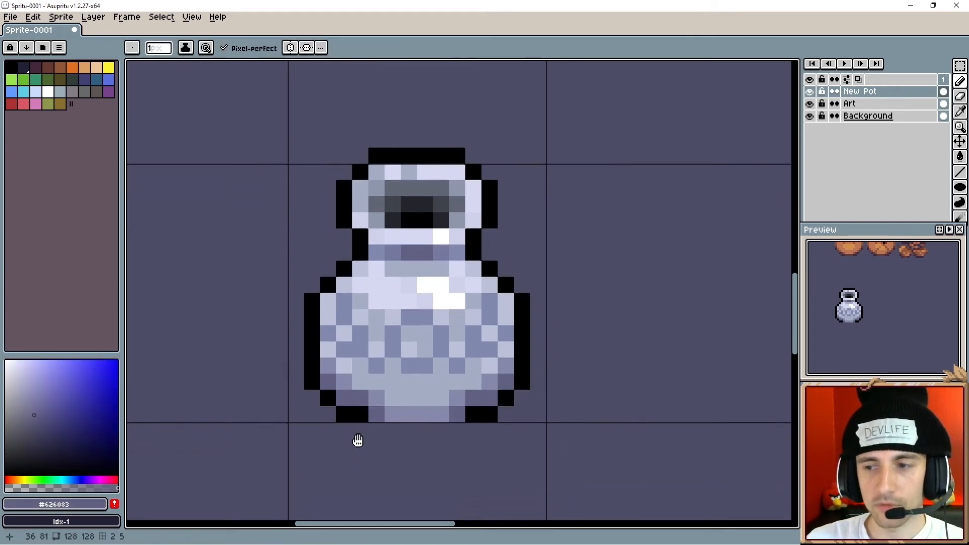
{"action": "scroll", "coordinate": [358, 441], "scroll_direction": "up", "scroll_amount": 2}
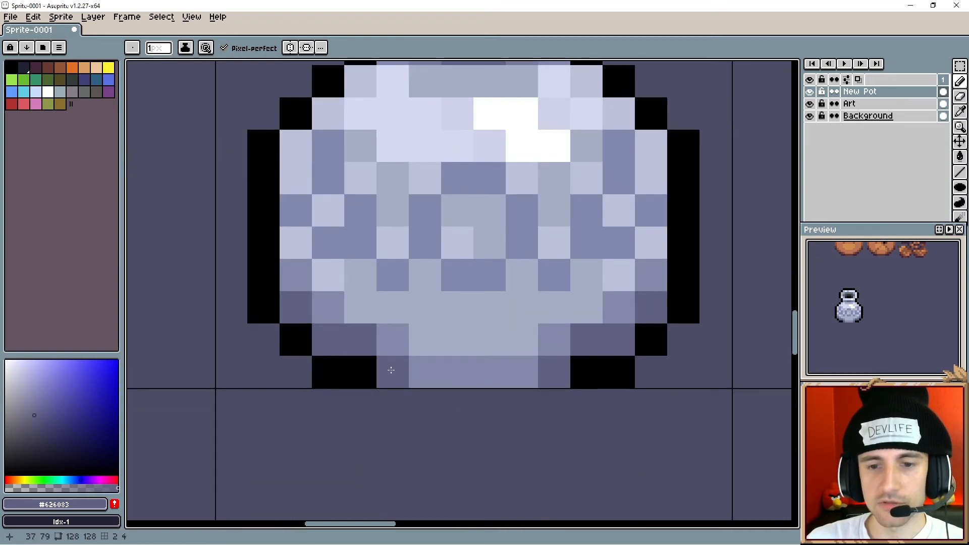
{"action": "key", "text": "alt"}
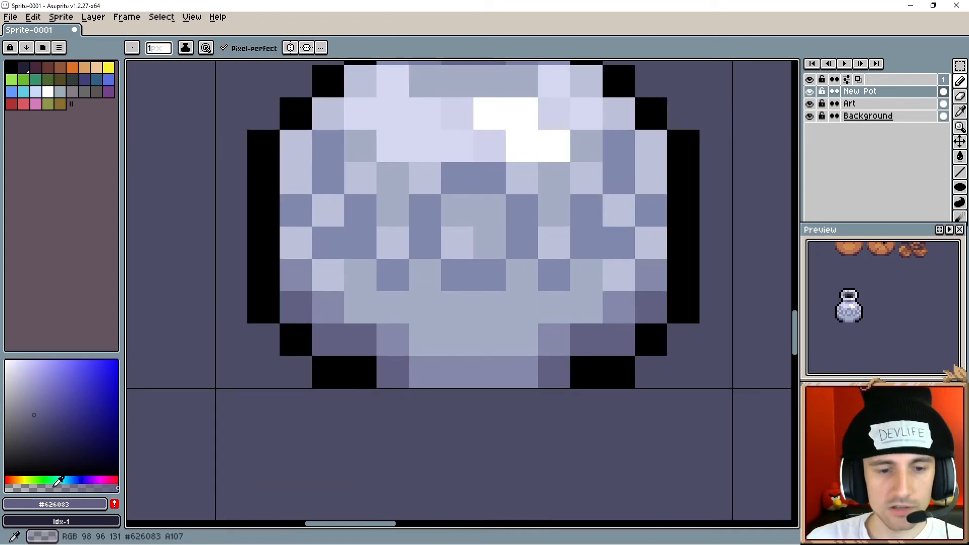
{"action": "left_click", "coordinate": [368, 374], "text": "alt"}
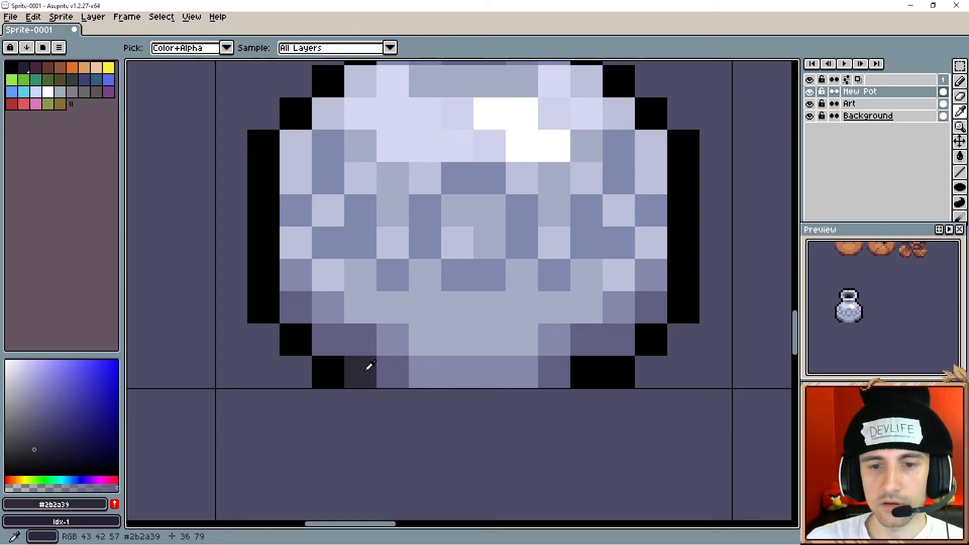
{"action": "left_click", "coordinate": [340, 371]}
{"action": "left_click", "coordinate": [295, 339]}
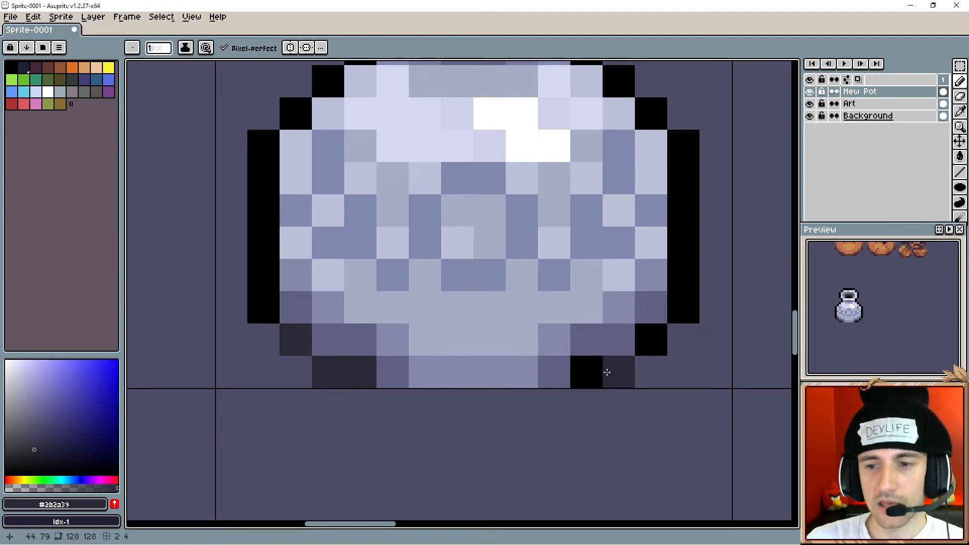
- Recolour the lower right outline and the lowest pixel of each side outline with #2b2a39
{"action": "left_click", "coordinate": [587, 372]}
{"action": "left_click", "coordinate": [619, 372]}
{"action": "left_click", "coordinate": [639, 348]}
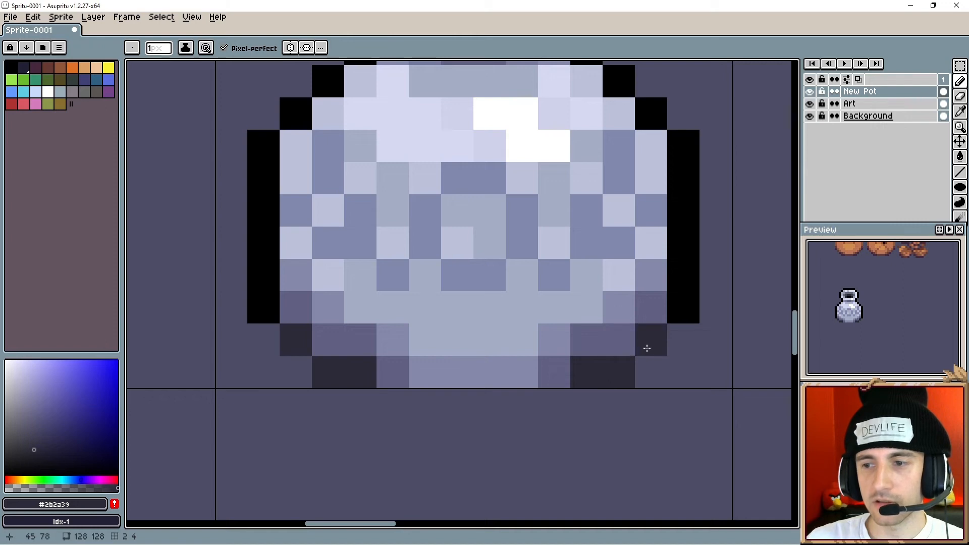
{"action": "left_click_drag", "start_coordinate": [591, 389], "coordinate": [578, 430]}
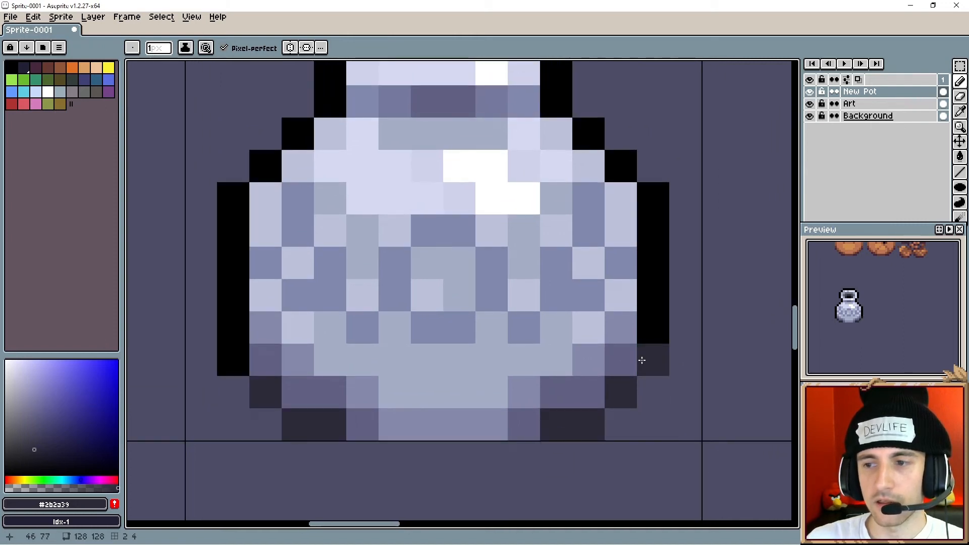
{"action": "left_click", "coordinate": [232, 359]}
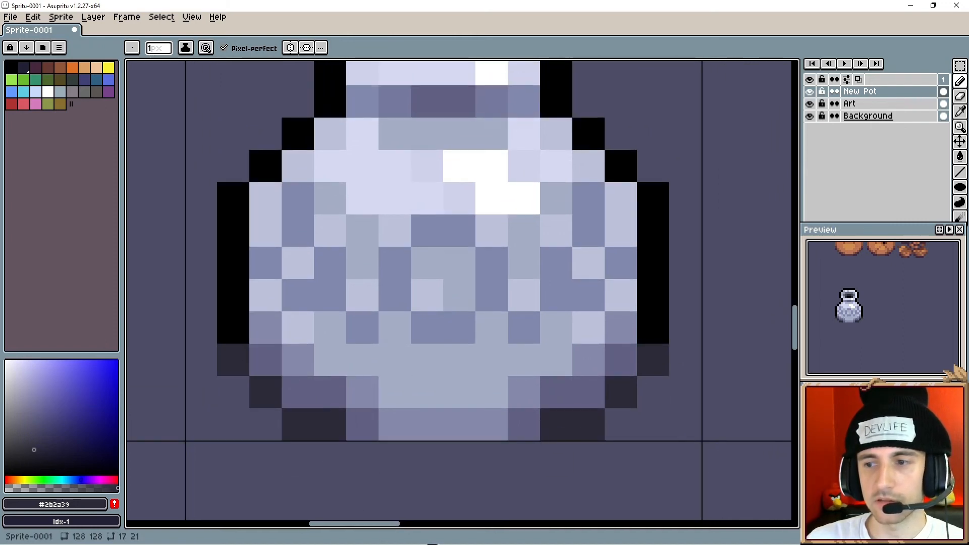
- Lighten the outline pixel at each end of the pot's base to #46455e, using semi-transparent #626083 for the blend
{"action": "left_click_drag", "start_coordinate": [363, 508], "coordinate": [407, 385]}
{"action": "left_click", "coordinate": [389, 379], "text": "alt"}
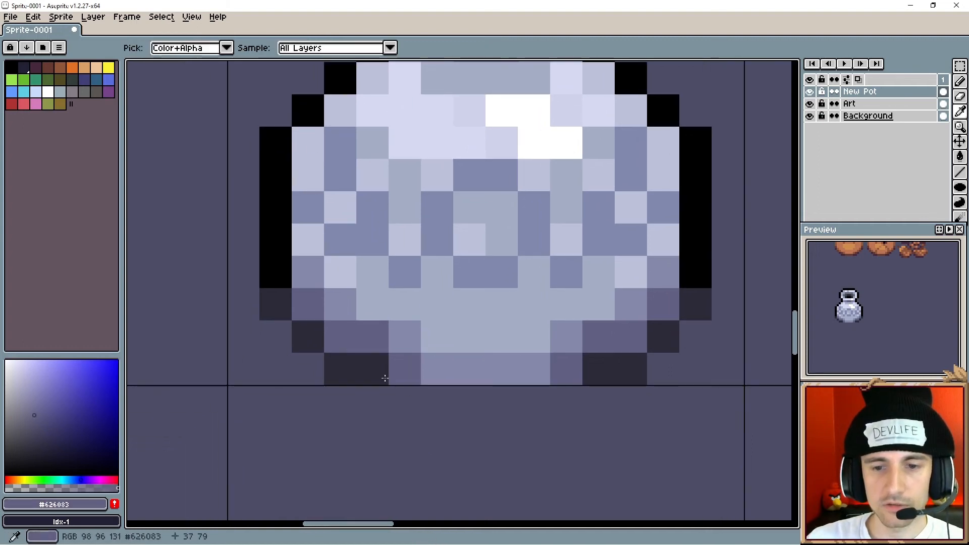
{"action": "left_click", "coordinate": [376, 373]}
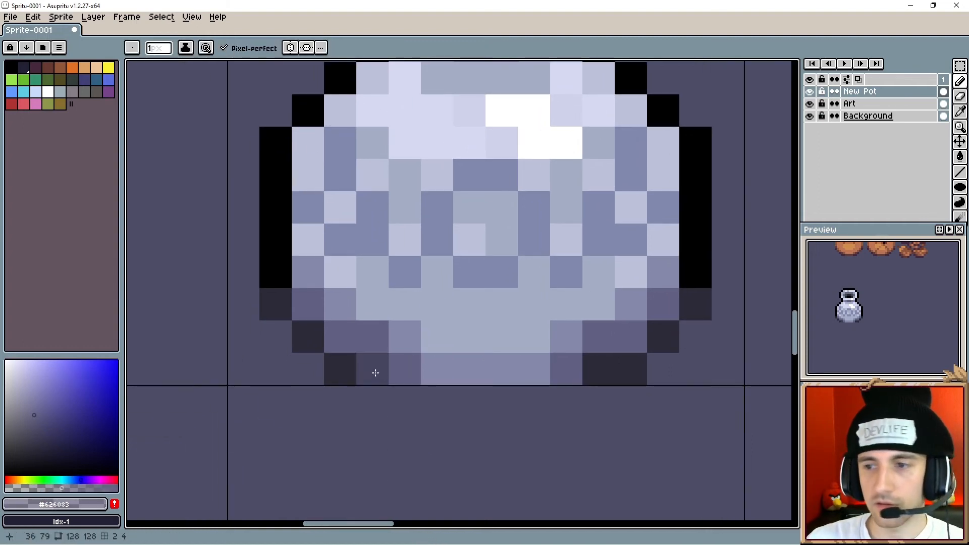
{"action": "left_click", "coordinate": [379, 364], "text": "alt"}
{"action": "left_click", "coordinate": [598, 367]}
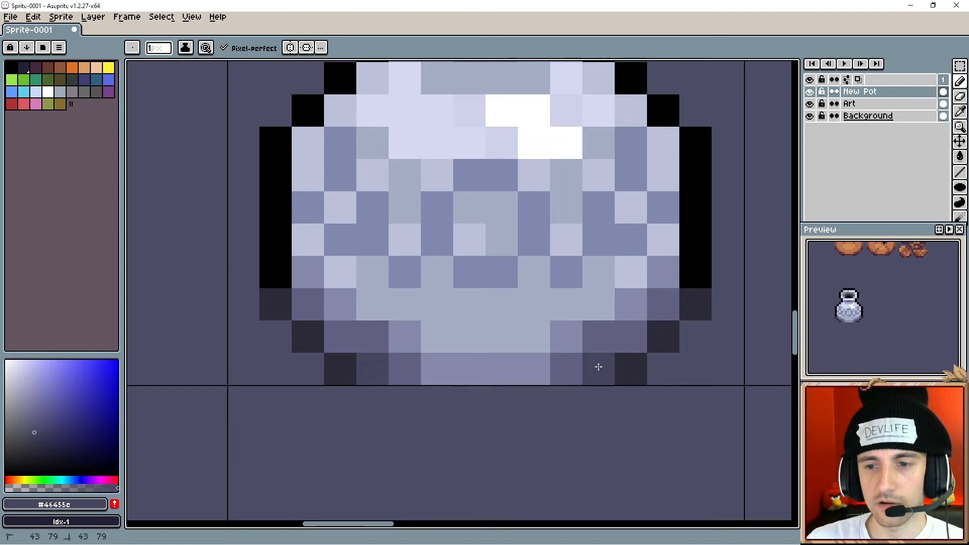
- Recolour the pot body's black shoulder outline pixels and the top pixel of each side outline with #2b2a39
{"action": "scroll", "coordinate": [596, 473], "scroll_direction": "down", "scroll_amount": 4}
{"action": "scroll", "coordinate": [648, 431], "scroll_direction": "down", "scroll_amount": 3}
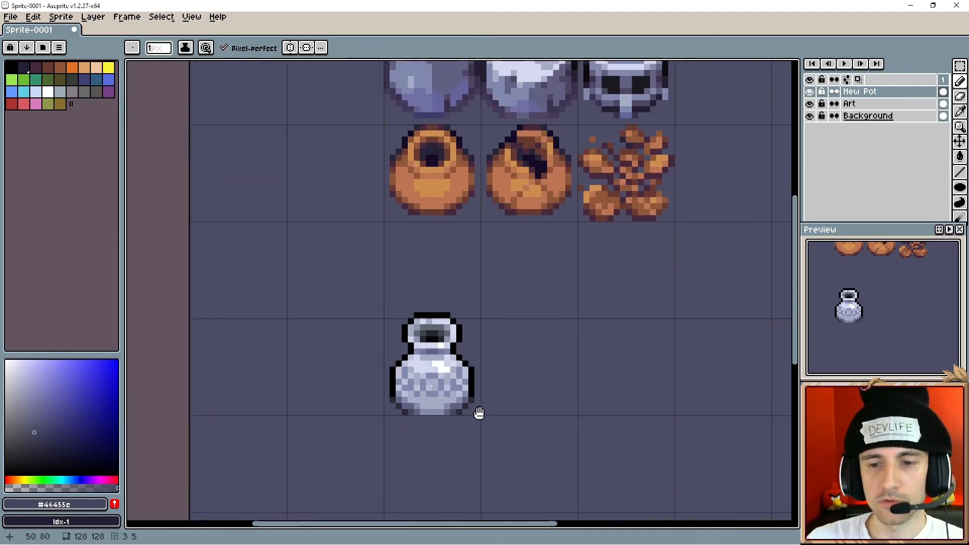
{"action": "scroll", "coordinate": [423, 426], "scroll_direction": "up", "scroll_amount": 6}
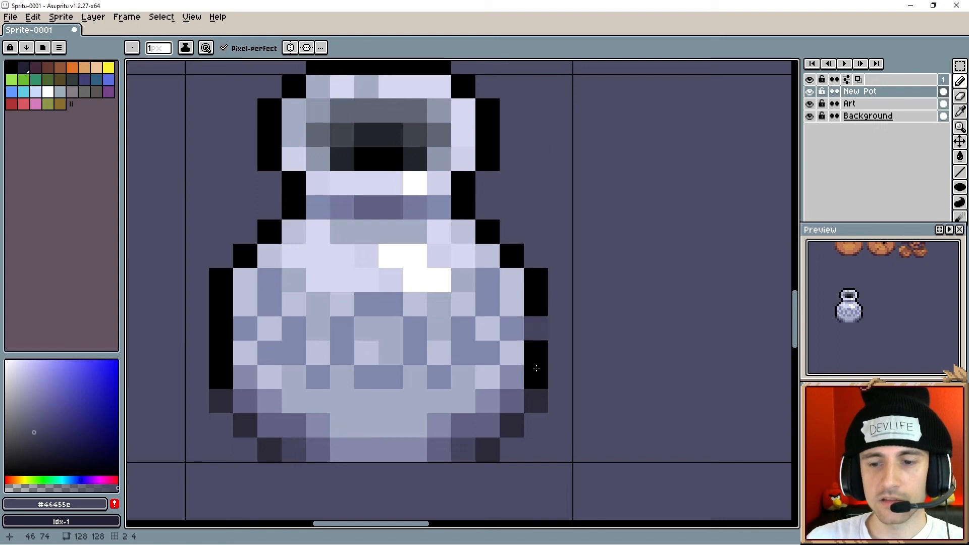
{"action": "left_click", "coordinate": [512, 422], "text": "alt"}
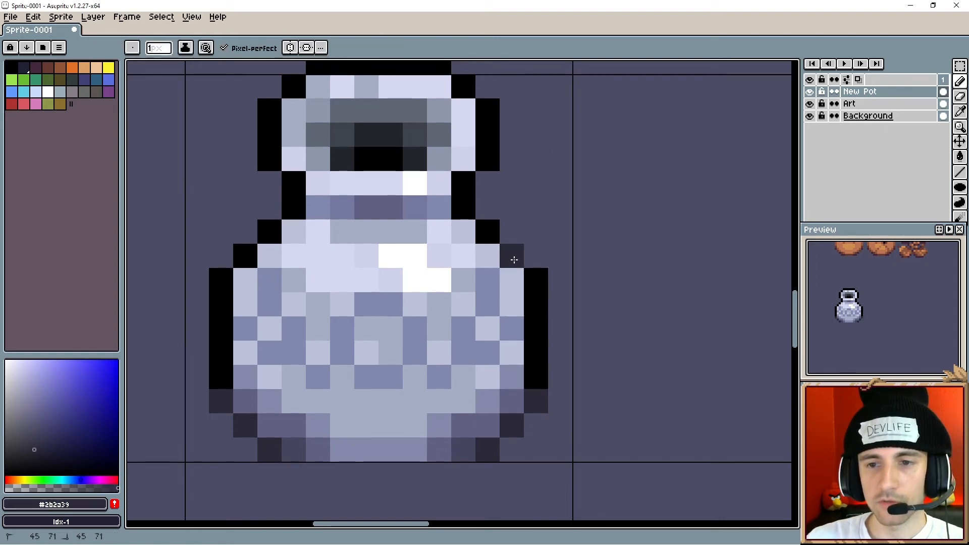
{"action": "left_click_drag", "start_coordinate": [514, 260], "coordinate": [491, 234]}
{"action": "left_click", "coordinate": [271, 233]}
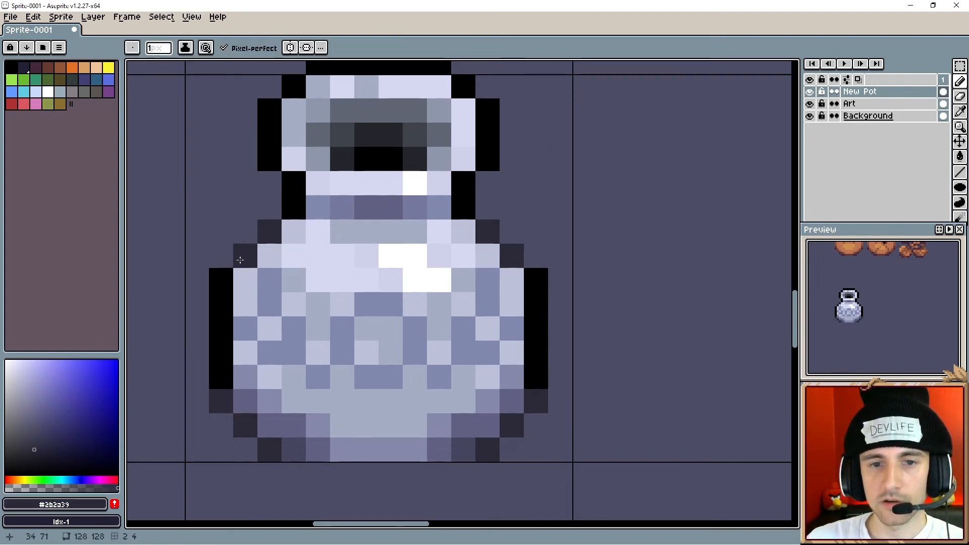
{"action": "left_click", "coordinate": [214, 277]}
{"action": "left_click", "coordinate": [540, 276]}
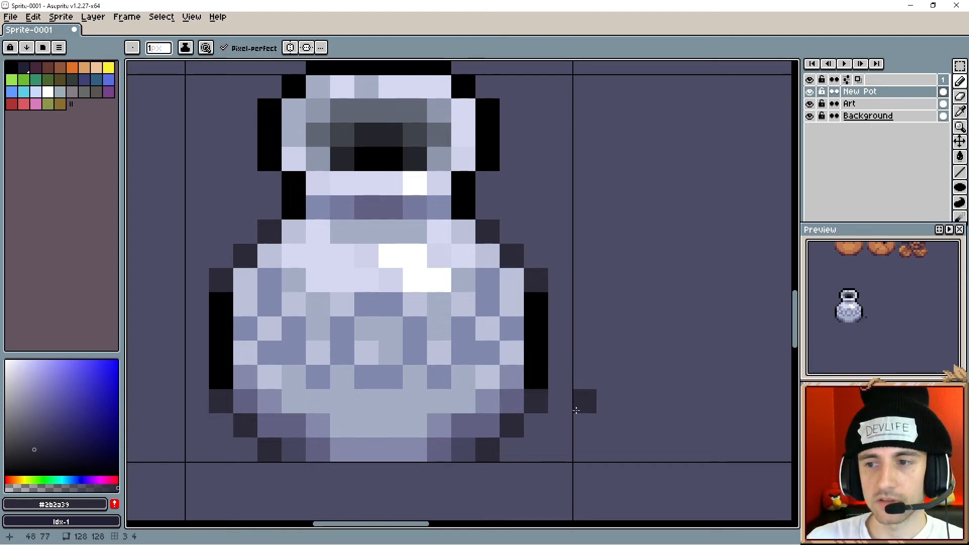
- Recolour the middle four pixels of the black outline above the pot's rim with #2b2a39
{"action": "left_click", "coordinate": [485, 426], "text": "alt"}
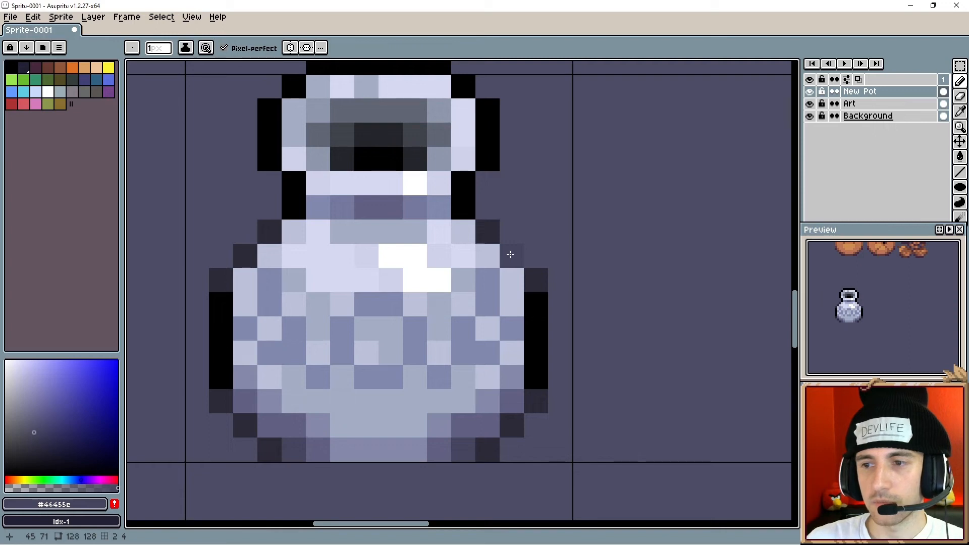
{"action": "scroll", "coordinate": [241, 261], "scroll_direction": "down", "scroll_amount": 3}
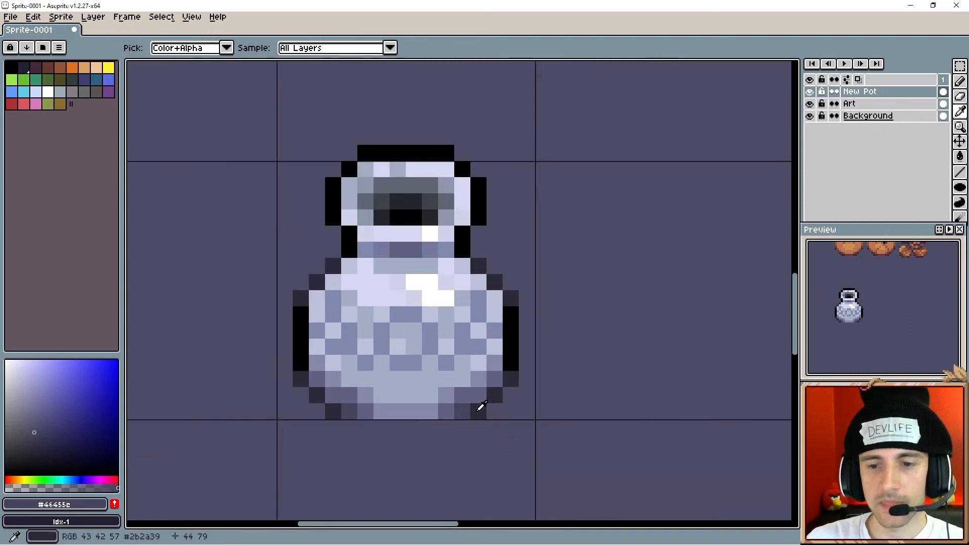
{"action": "left_click", "coordinate": [480, 404], "text": "alt"}
{"action": "left_click", "coordinate": [413, 279]}
{"action": "scroll", "coordinate": [413, 279], "scroll_direction": "up", "scroll_amount": 2}
{"action": "scroll", "coordinate": [436, 390], "scroll_direction": "up", "scroll_amount": 1}
{"action": "scroll", "coordinate": [444, 335], "scroll_direction": "up", "scroll_amount": 1}
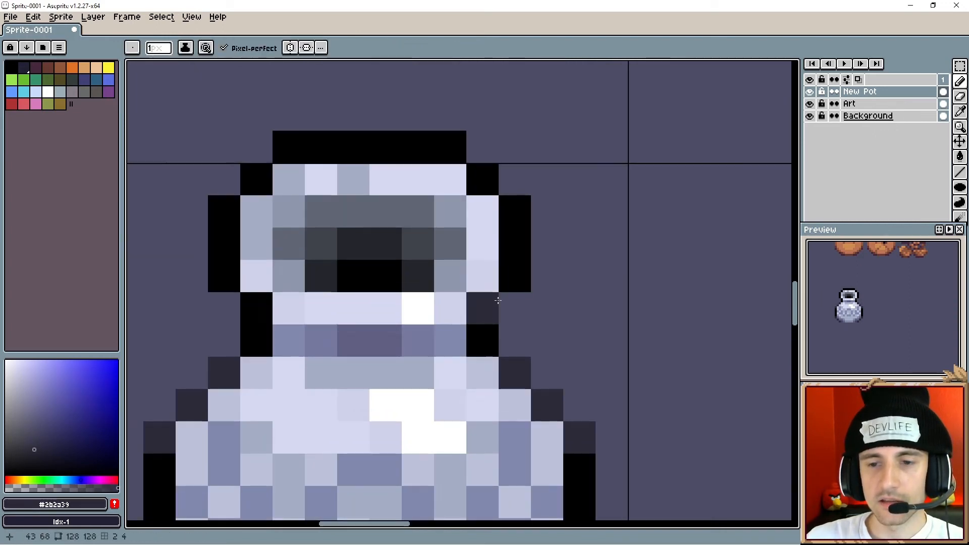
{"action": "scroll", "coordinate": [468, 247], "scroll_direction": "down", "scroll_amount": 1}
{"action": "left_click_drag", "start_coordinate": [356, 210], "coordinate": [369, 334]}
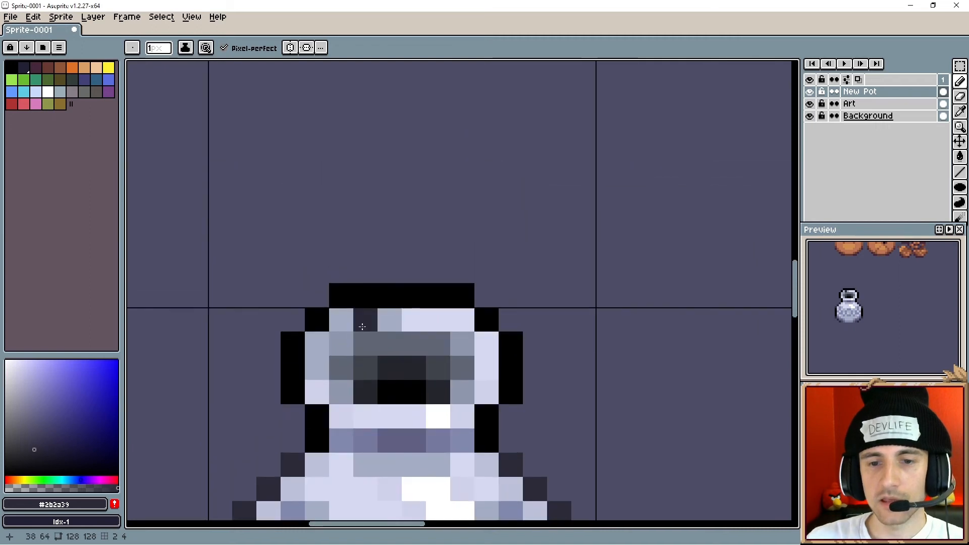
{"action": "scroll", "coordinate": [369, 336], "scroll_direction": "down", "scroll_amount": 5}
{"action": "scroll", "coordinate": [369, 337], "scroll_direction": "up", "scroll_amount": 2}
{"action": "scroll", "coordinate": [369, 337], "scroll_direction": "up", "scroll_amount": 3}
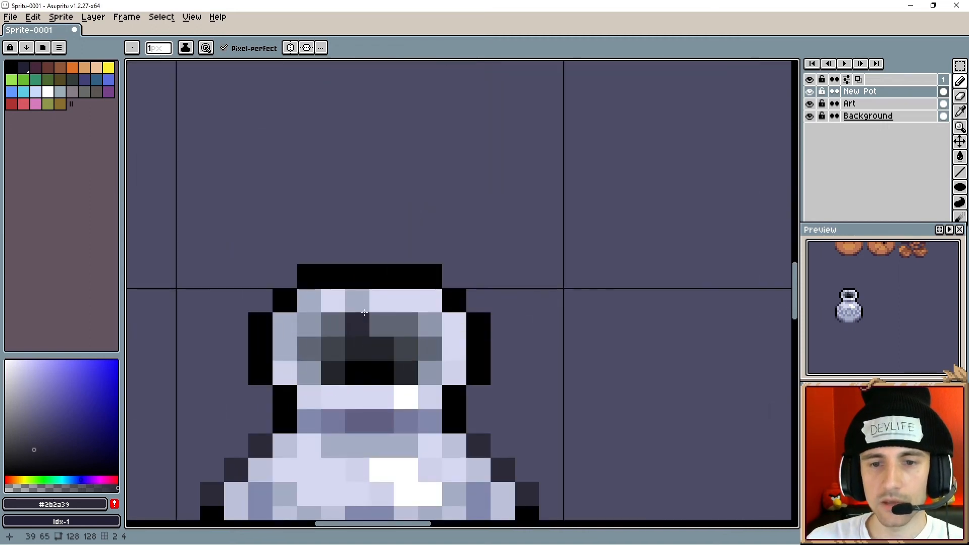
{"action": "mouse_move", "coordinate": [364, 277]}
{"action": "left_mouse_down"}
{"action": "mouse_move", "coordinate": [335, 277]}
{"action": "mouse_move", "coordinate": [395, 280]}
{"action": "left_mouse_up"}
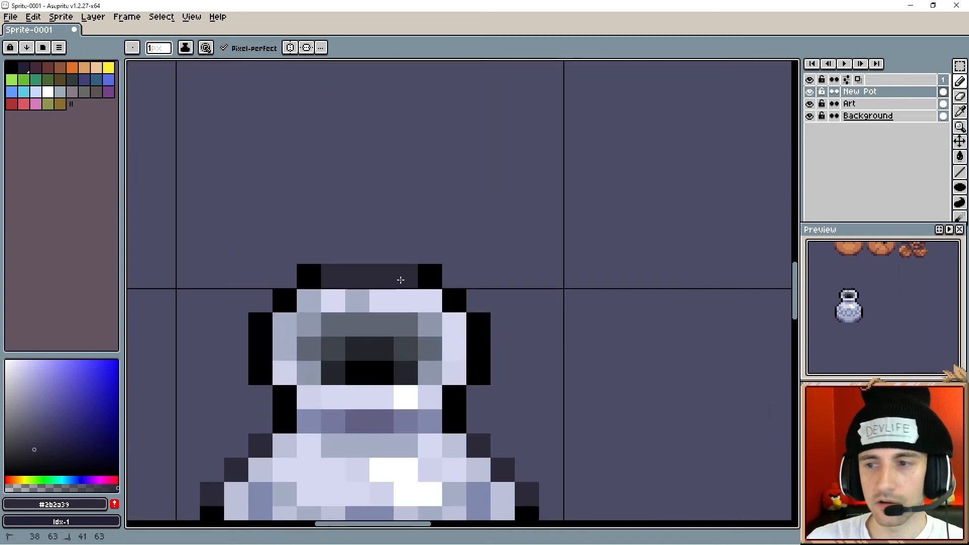
- Recolour the end pixels of the rim's top outline and the diagonal corner pixels beside them with #2b2a39
{"action": "left_click_drag", "start_coordinate": [376, 421], "coordinate": [360, 375]}
{"action": "scroll", "coordinate": [360, 374], "scroll_direction": "down", "scroll_amount": 1}
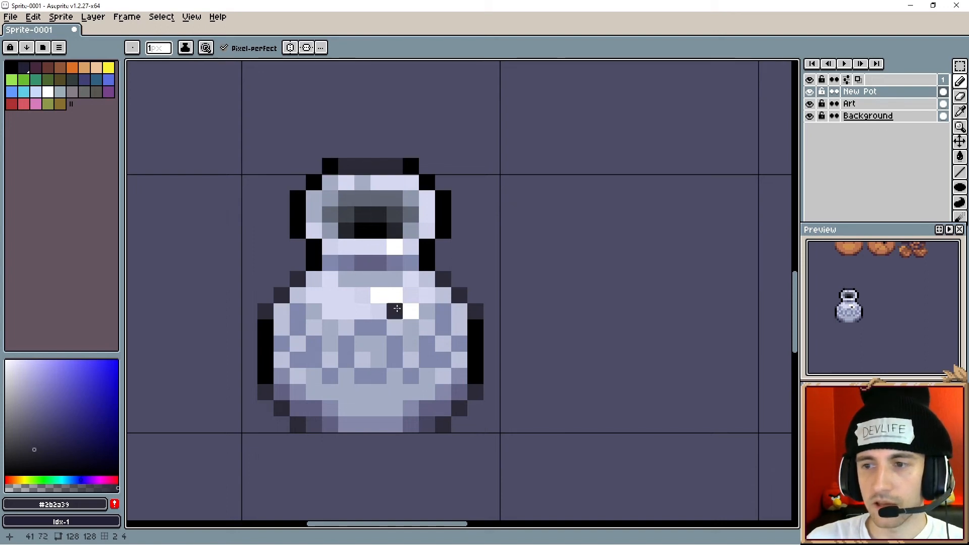
{"action": "left_click_drag", "start_coordinate": [384, 276], "coordinate": [393, 338]}
{"action": "scroll", "coordinate": [381, 258], "scroll_direction": "up", "scroll_amount": 1}
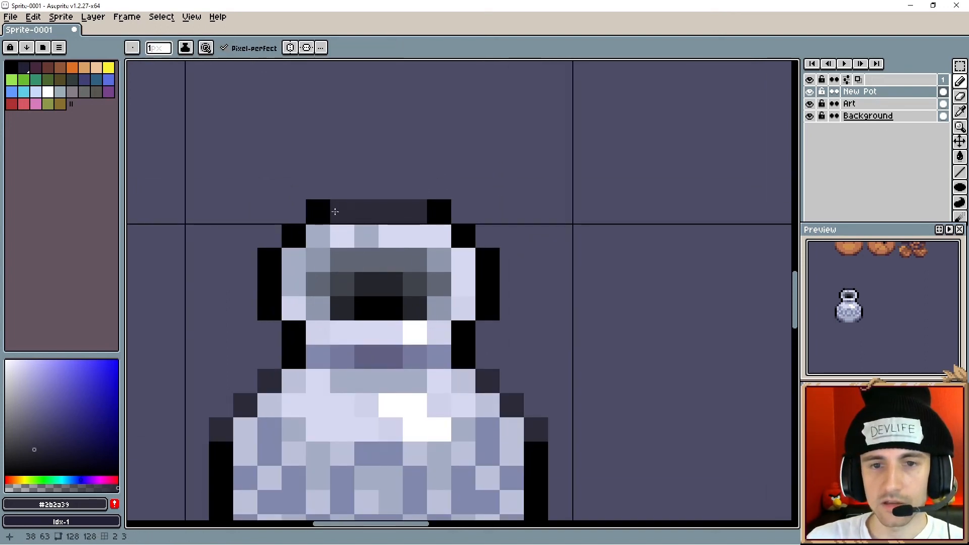
{"action": "left_click", "coordinate": [464, 231]}
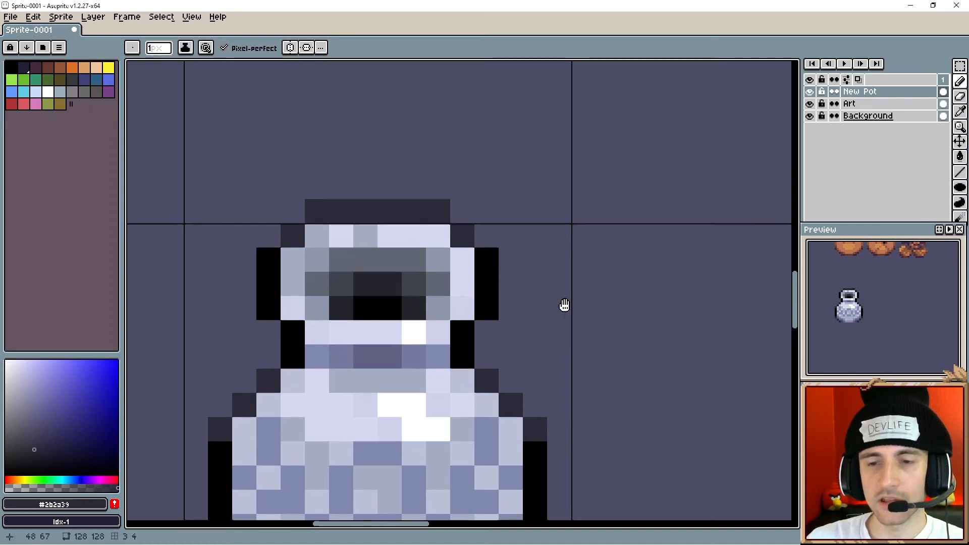
- Draw a three-pixel diagonal and a three-pixel L-shaped corner in #000000 in the empty area to the right of the pot
{"action": "left_click_drag", "start_coordinate": [565, 304], "coordinate": [501, 329]}
{"action": "key", "text": "i"}
{"action": "left_click", "coordinate": [419, 282]}
{"action": "key", "text": "b"}
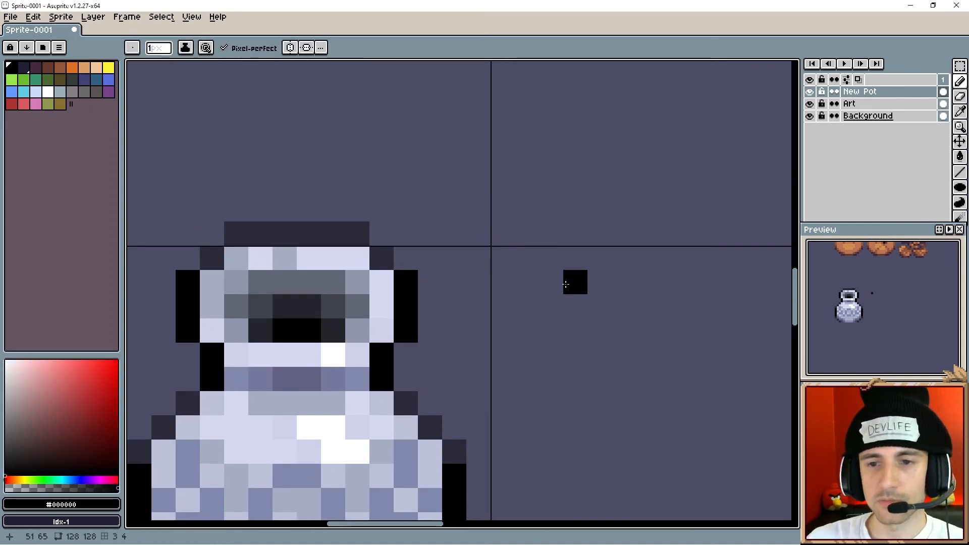
{"action": "left_click_drag", "start_coordinate": [549, 251], "coordinate": [497, 267]}
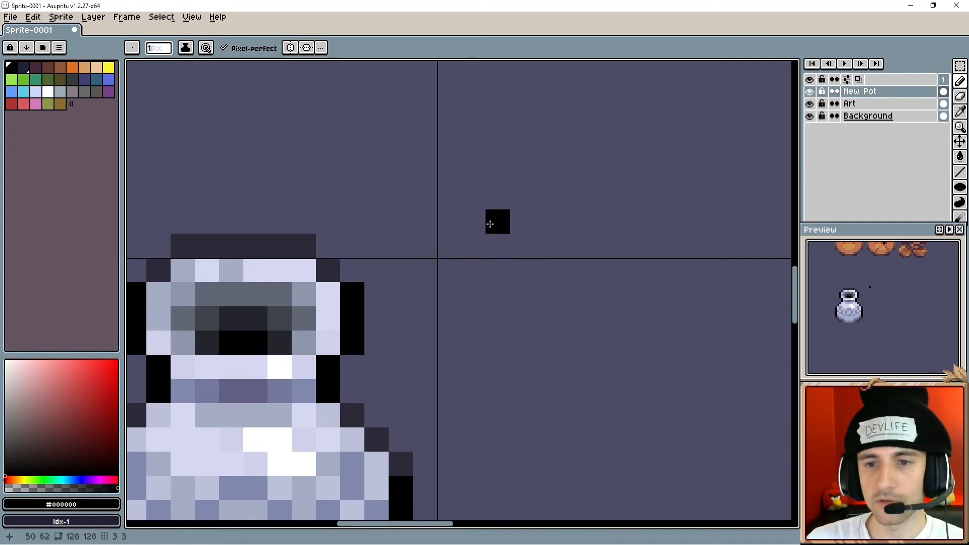
{"action": "left_click_drag", "start_coordinate": [494, 195], "coordinate": [545, 246]}
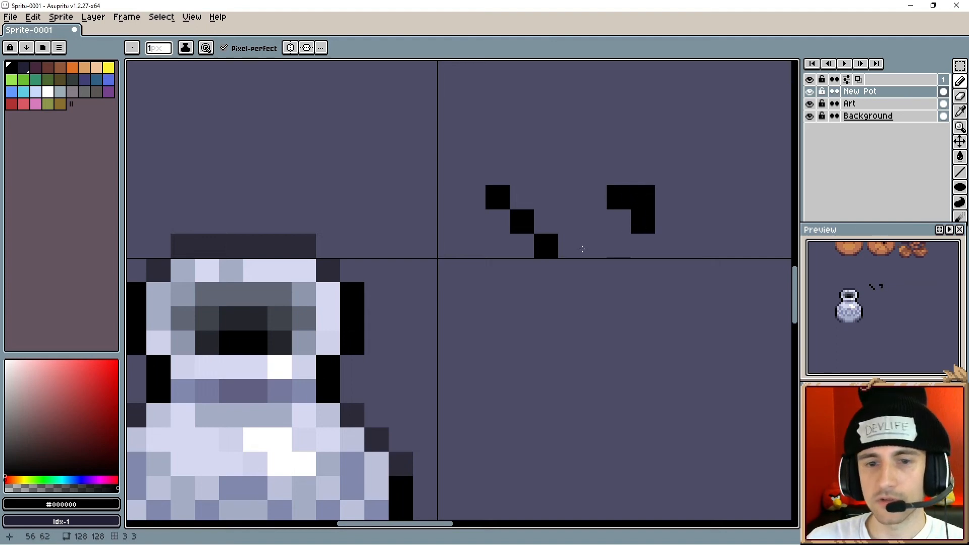
- Recolour the upper left pixel of both the test diagonal and the test corner with #2b2a39 and compare the two shapes up close
{"action": "left_click", "coordinate": [296, 241], "text": "alt"}
{"action": "left_click", "coordinate": [506, 200]}
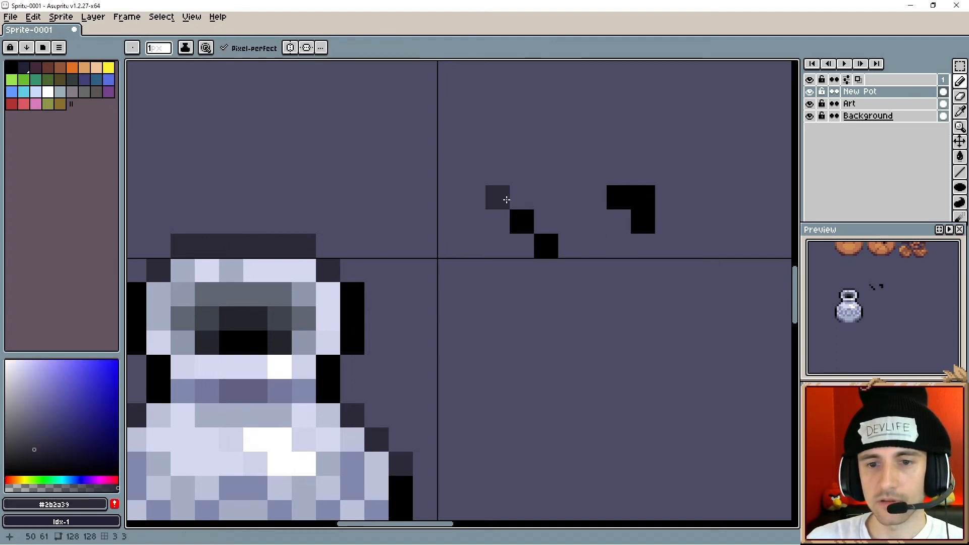
{"action": "left_click", "coordinate": [611, 204]}
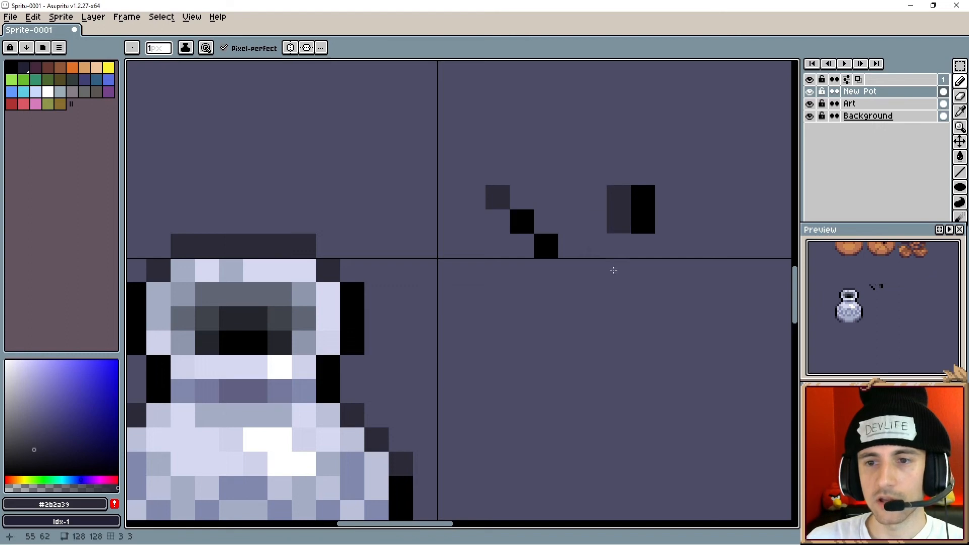
{"action": "left_click_drag", "start_coordinate": [609, 318], "coordinate": [562, 312]}
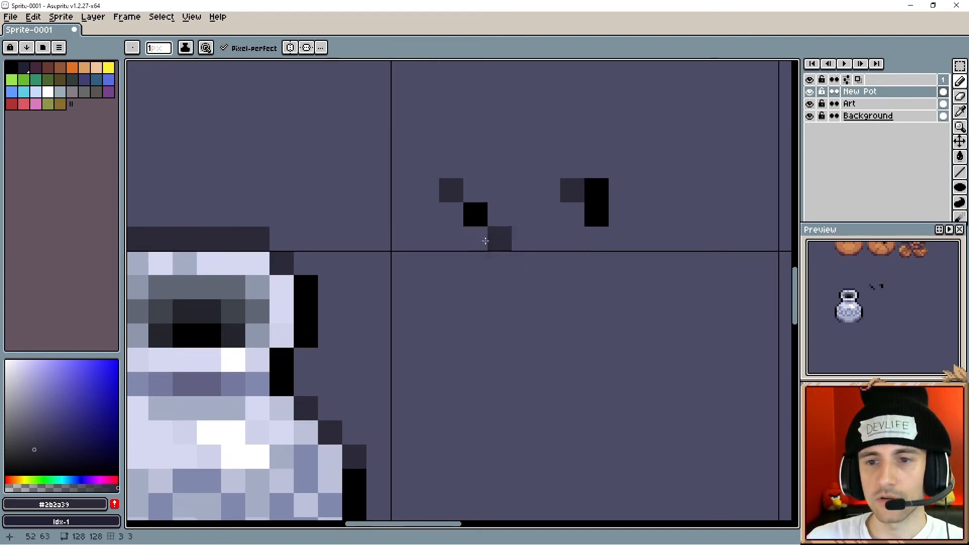
{"action": "left_click_drag", "start_coordinate": [617, 261], "coordinate": [584, 282]}
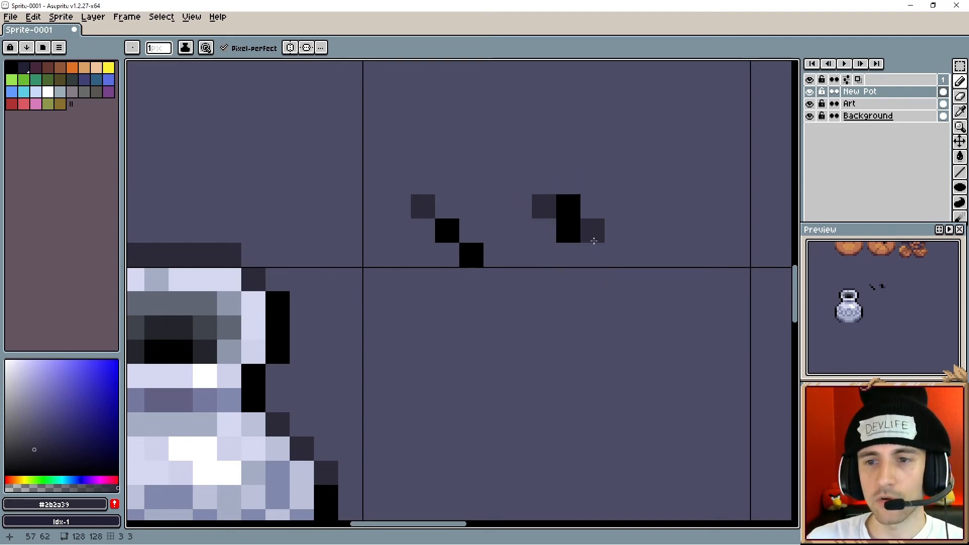
{"action": "scroll", "coordinate": [603, 210], "scroll_direction": "up", "scroll_amount": 4}
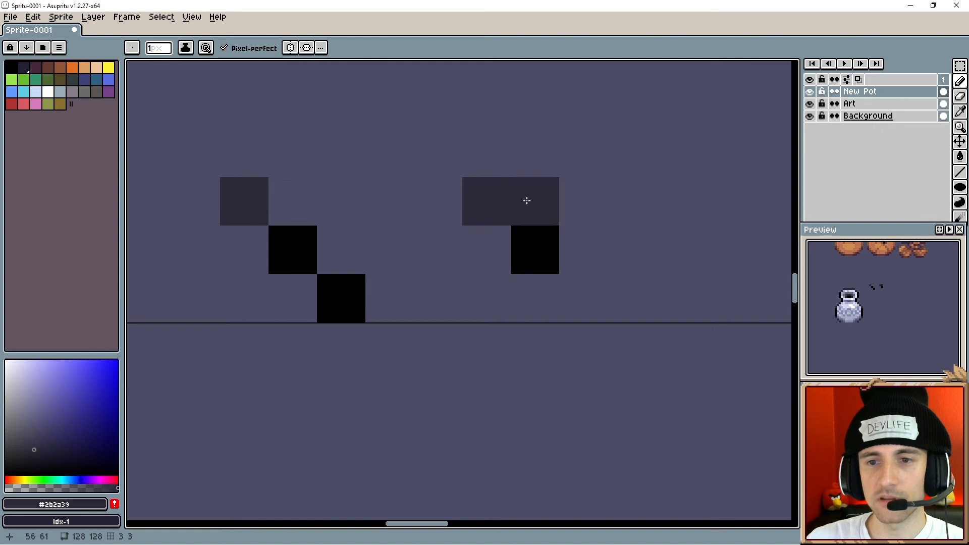
{"action": "scroll", "coordinate": [503, 298], "scroll_direction": "down", "scroll_amount": 1}
{"action": "scroll", "coordinate": [506, 324], "scroll_direction": "up", "scroll_amount": 1}
{"action": "scroll", "coordinate": [506, 324], "scroll_direction": "up", "scroll_amount": 1}
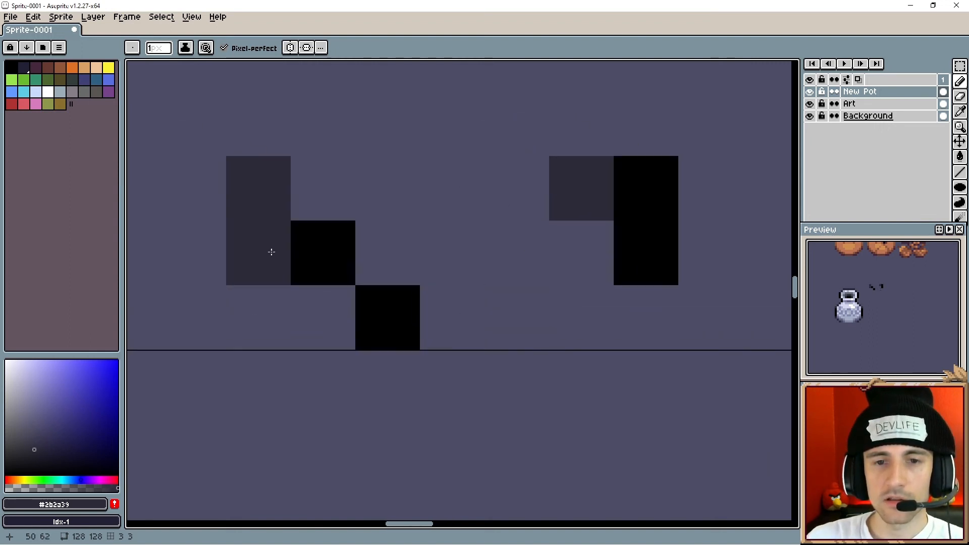
- Preview the dark outline colour with a 0° red hue around the test pixels, and remove the test shapes beside the pot
{"action": "left_click", "coordinate": [7, 480]}
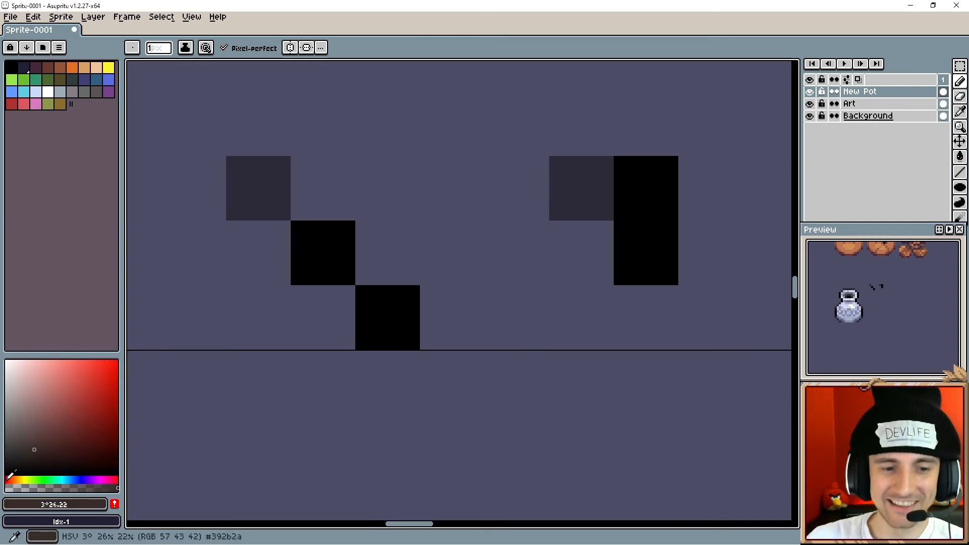
{"action": "left_click_drag", "start_coordinate": [212, 330], "coordinate": [293, 385]}
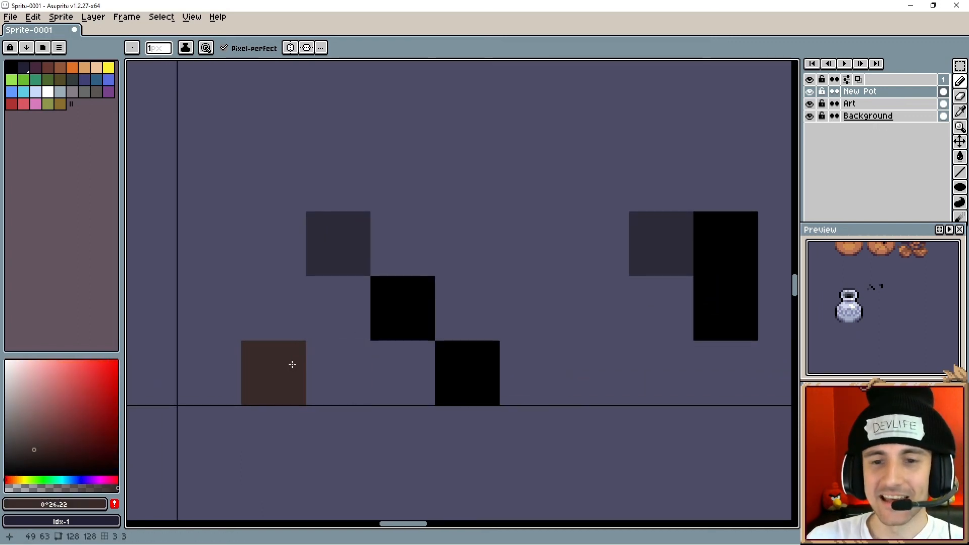
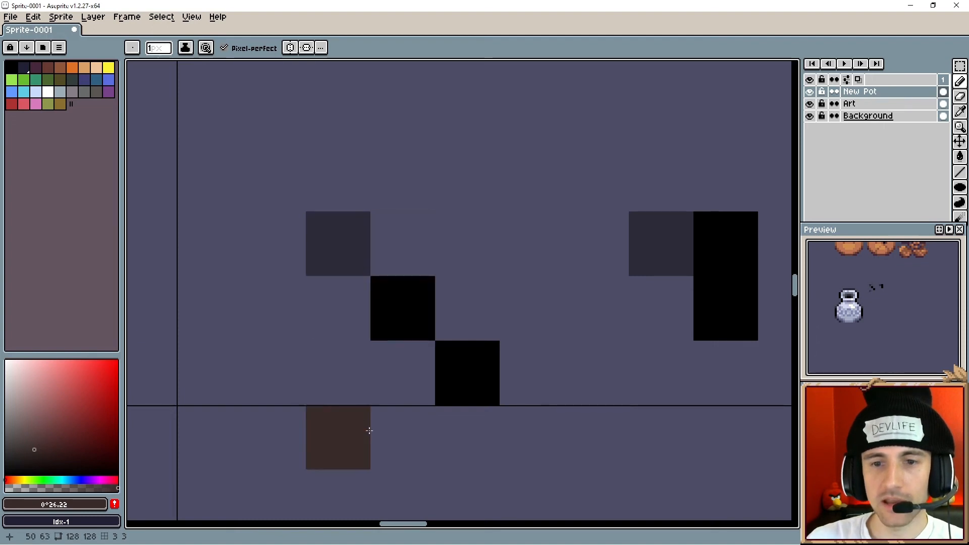
{"action": "scroll", "coordinate": [419, 475], "scroll_direction": "down", "scroll_amount": 3}
{"action": "scroll", "coordinate": [422, 377], "scroll_direction": "up", "scroll_amount": 5}
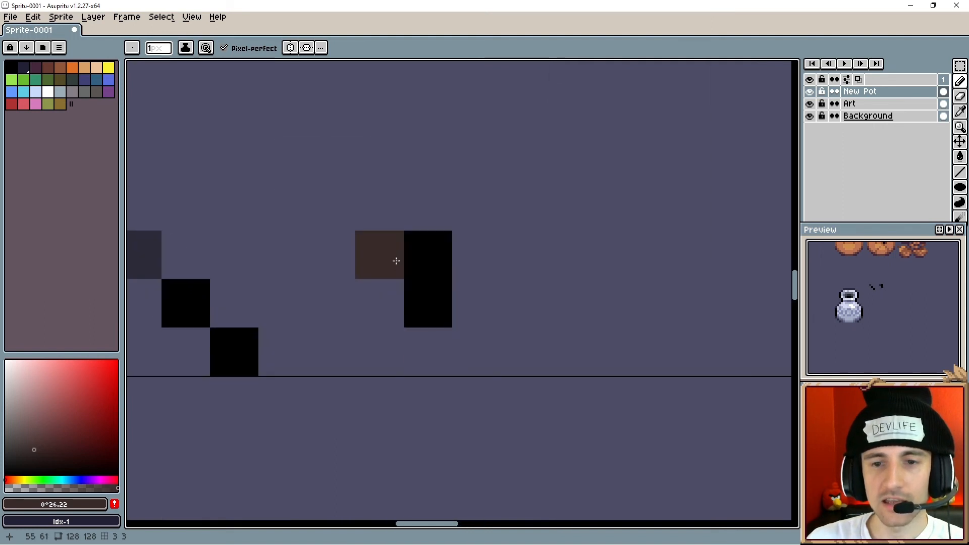
{"action": "scroll", "coordinate": [385, 394], "scroll_direction": "down", "scroll_amount": 2}
{"action": "left_click_drag", "start_coordinate": [381, 395], "coordinate": [493, 343]}
{"action": "left_click_drag", "start_coordinate": [389, 431], "coordinate": [471, 366]}
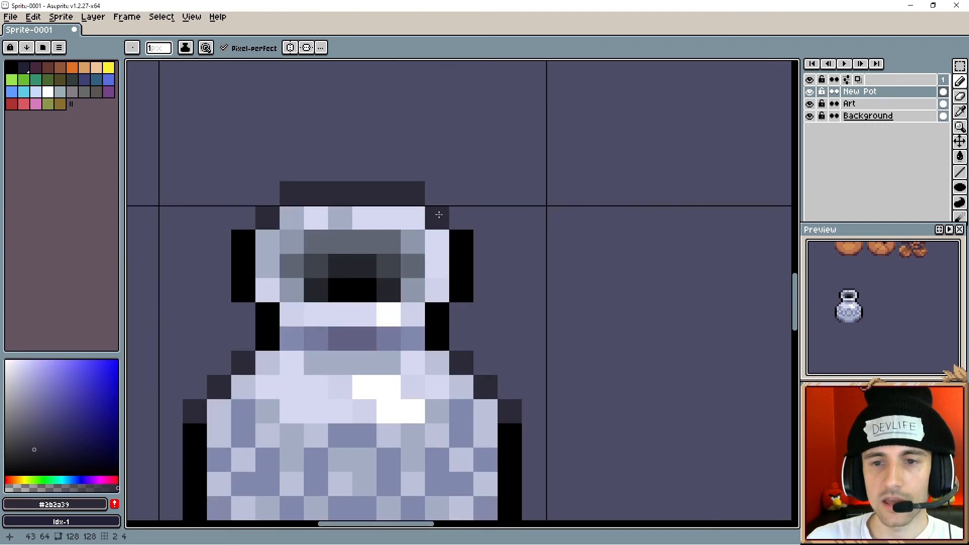
- Try #000000 on the rim outline's upper right corner pixel, undo it, and restore #2b2a39 as the drawing colour
{"action": "left_click", "coordinate": [461, 237], "text": "alt"}
{"action": "left_click", "coordinate": [439, 217]}
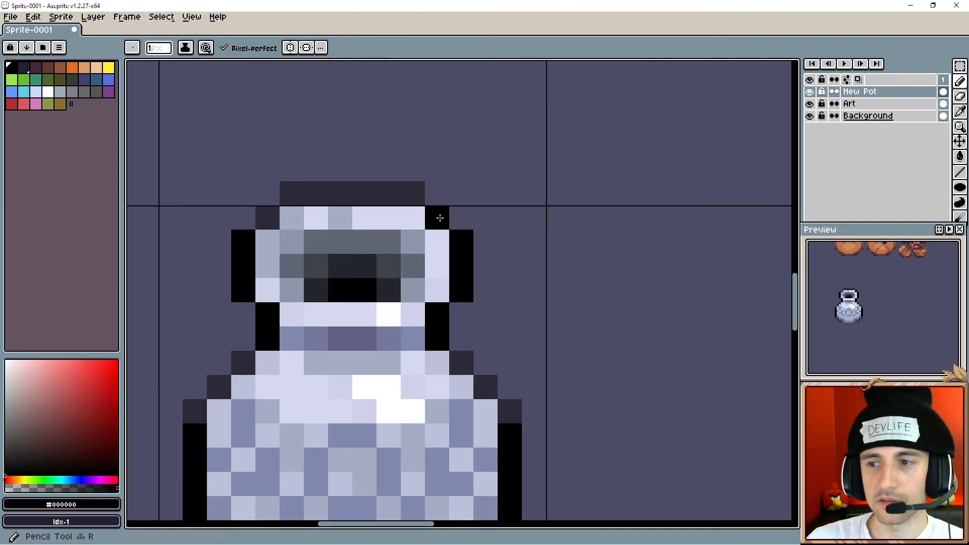
{"action": "key", "text": "ctrl+z"}
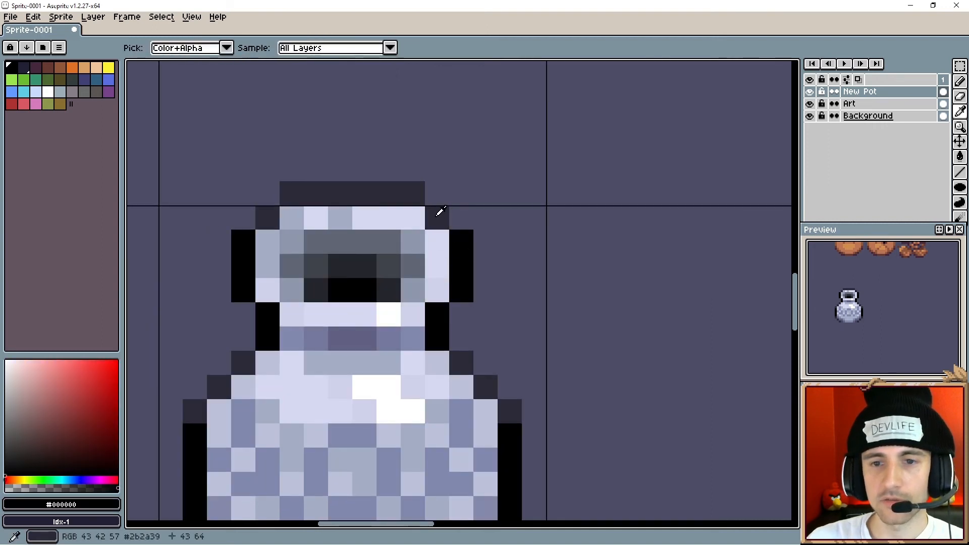
{"action": "left_click", "coordinate": [435, 217], "text": "alt"}
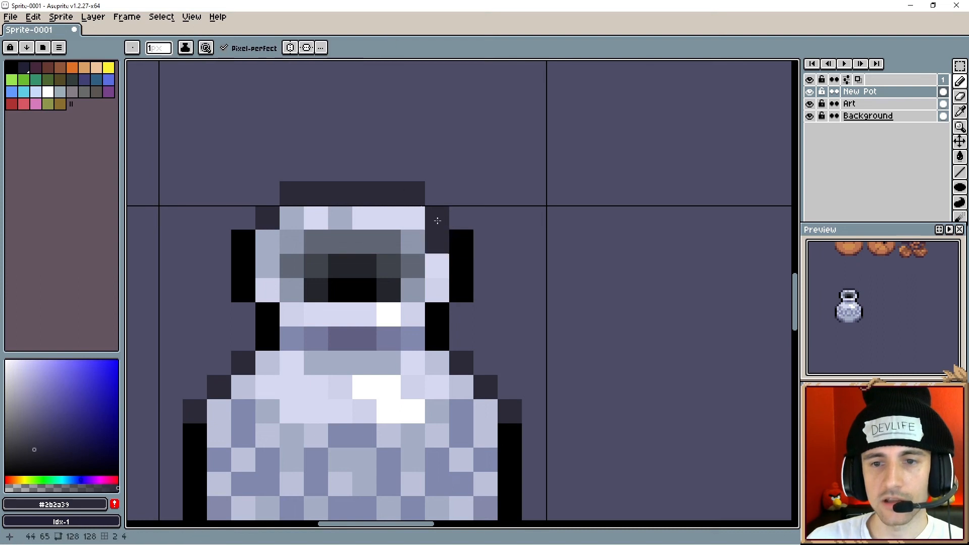
- Blend semi-transparent #2b2a39 into the upper black pixel of the pot body's right side outline
{"action": "scroll", "coordinate": [388, 348], "scroll_direction": "down", "scroll_amount": 4}
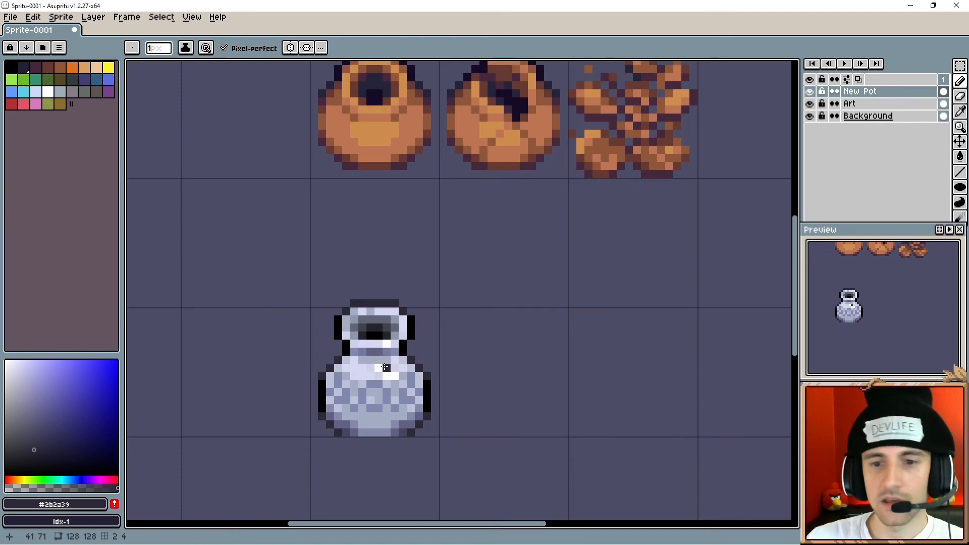
{"action": "scroll", "coordinate": [399, 317], "scroll_direction": "up", "scroll_amount": 4}
{"action": "left_click_drag", "start_coordinate": [463, 254], "coordinate": [468, 311]}
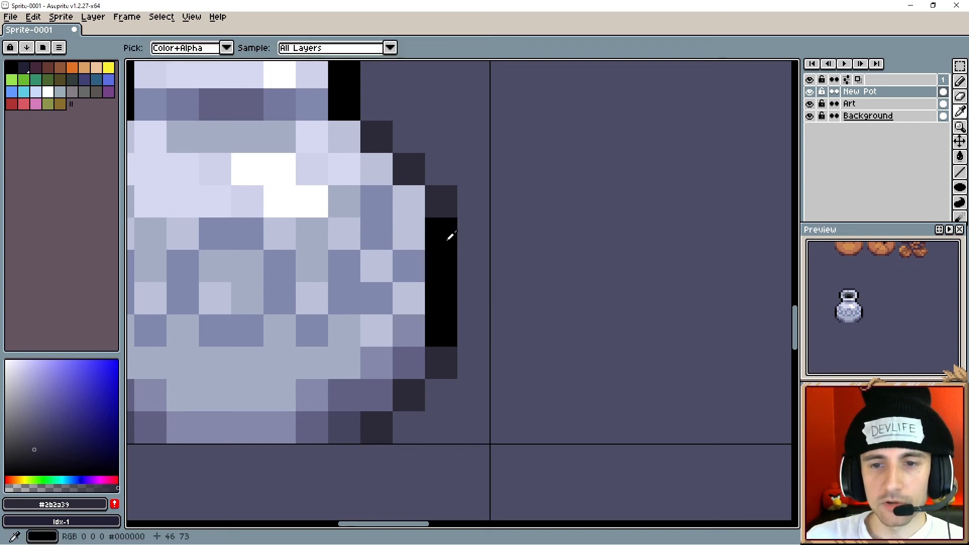
{"action": "left_click", "coordinate": [446, 201], "text": "alt"}
{"action": "left_click_drag", "start_coordinate": [65, 487], "coordinate": [45, 488]}
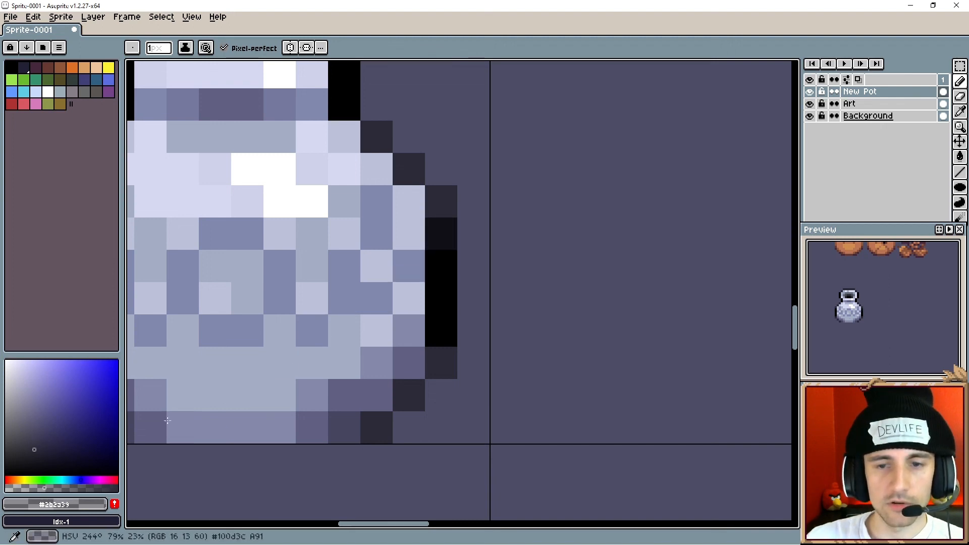
- Sample the blended #181721 and recolour the uppermost and lowest remaining black pixels of the body's side outlines with it
{"action": "left_click", "coordinate": [447, 239], "text": "alt"}
{"action": "mouse_move", "coordinate": [323, 361]}
{"action": "left_mouse_down"}
{"action": "mouse_move", "coordinate": [455, 337]}
{"action": "mouse_move", "coordinate": [584, 341]}
{"action": "left_mouse_up"}
{"action": "left_click", "coordinate": [290, 305]}
{"action": "left_click", "coordinate": [294, 224]}
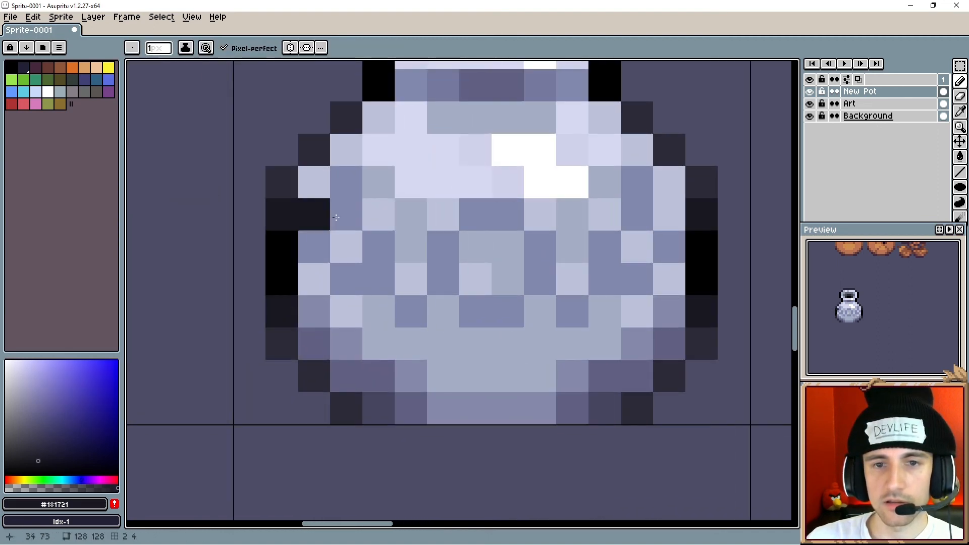
- Recolour the uppermost black pixel of the pot rim's outline on both sides with #181721
{"action": "left_click_drag", "start_coordinate": [368, 203], "coordinate": [321, 347]}
{"action": "left_click_drag", "start_coordinate": [363, 253], "coordinate": [347, 402]}
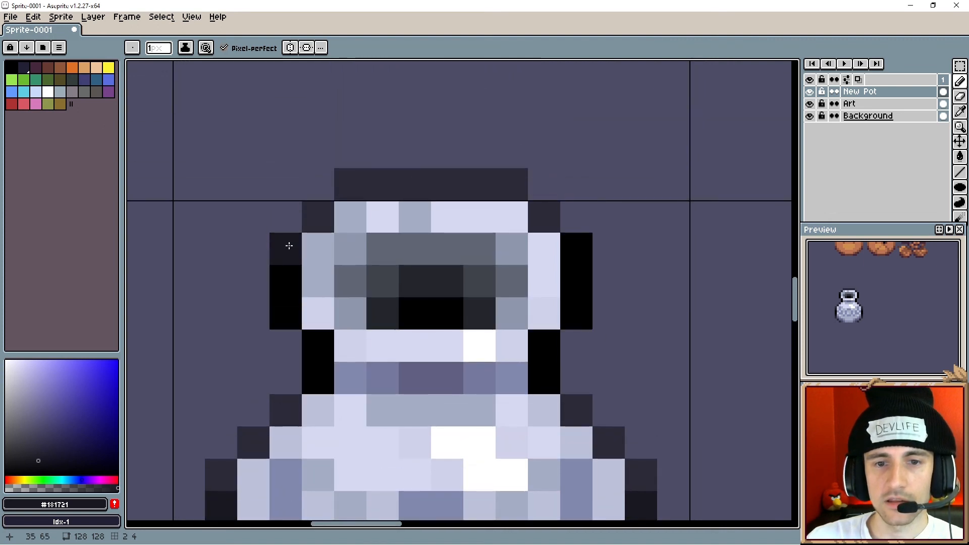
{"action": "left_click", "coordinate": [292, 246]}
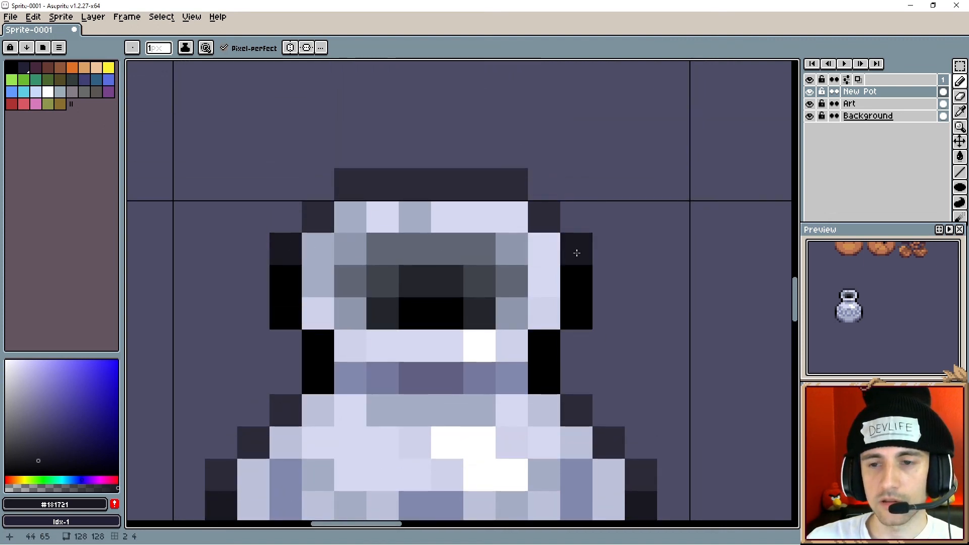
{"action": "left_click", "coordinate": [576, 253]}
{"action": "scroll", "coordinate": [489, 386], "scroll_direction": "down", "scroll_amount": 2}
{"action": "left_click_drag", "start_coordinate": [457, 423], "coordinate": [401, 309]}
{"action": "scroll", "coordinate": [422, 340], "scroll_direction": "down", "scroll_amount": 1}
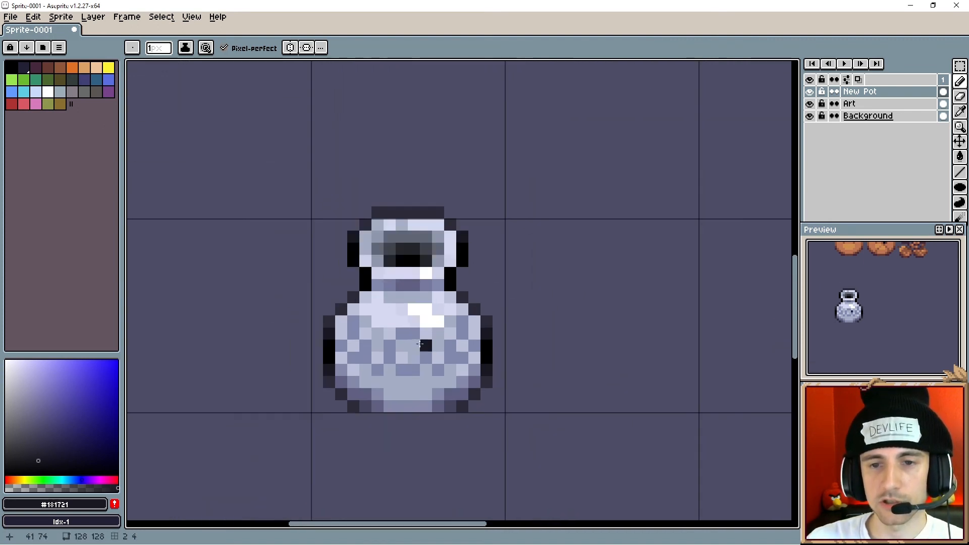
- Select the whole stone pot and move it up by one pixel, keeping it on the New Pot layer
{"action": "left_click_drag", "start_coordinate": [413, 374], "coordinate": [375, 353]}
{"action": "scroll", "coordinate": [375, 353], "scroll_direction": "down", "scroll_amount": 1}
{"action": "left_click", "coordinate": [379, 359], "text": "alt"}
{"action": "scroll", "coordinate": [536, 306], "scroll_direction": "down", "scroll_amount": 2}
{"action": "left_click_drag", "start_coordinate": [534, 310], "coordinate": [518, 335]}
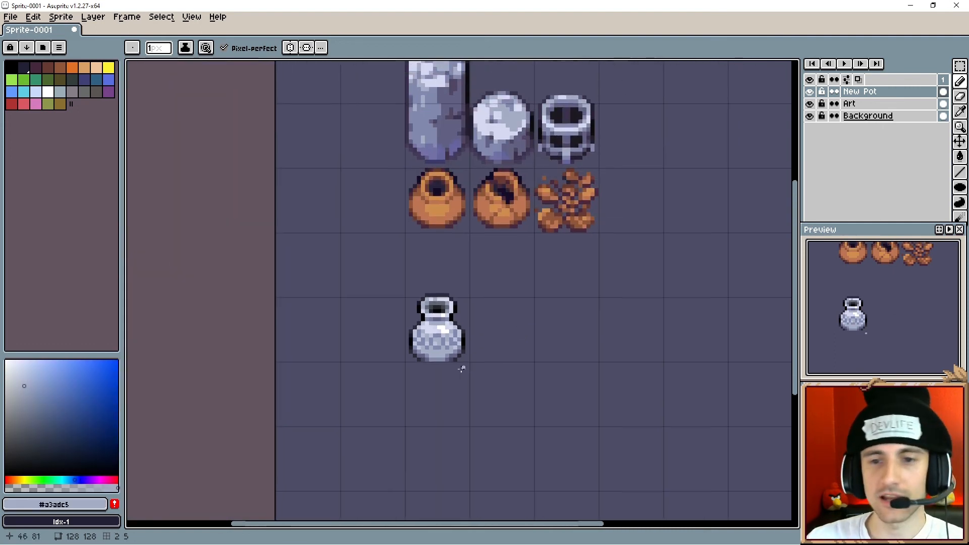
{"action": "scroll", "coordinate": [462, 369], "scroll_direction": "up", "scroll_amount": 2}
{"action": "scroll", "coordinate": [426, 377], "scroll_direction": "up", "scroll_amount": 1}
{"action": "key", "text": "m"}
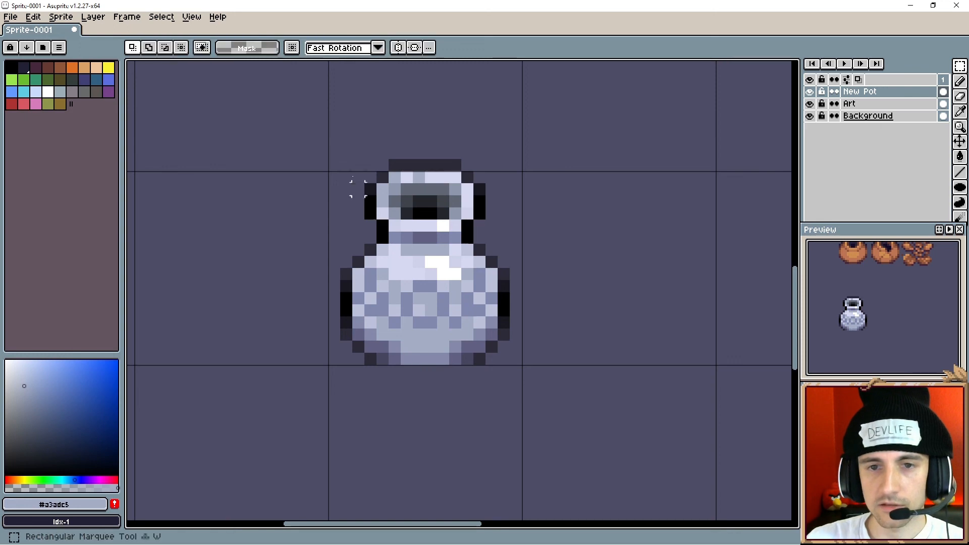
{"action": "left_click_drag", "start_coordinate": [328, 161], "coordinate": [522, 366]}
{"action": "key", "text": "Up"}
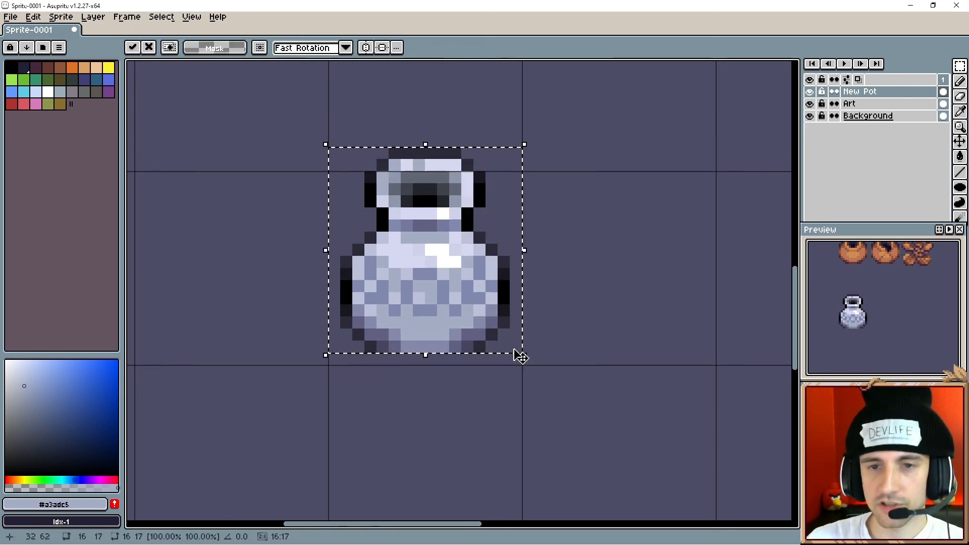
{"action": "key", "text": "ctrl+d"}
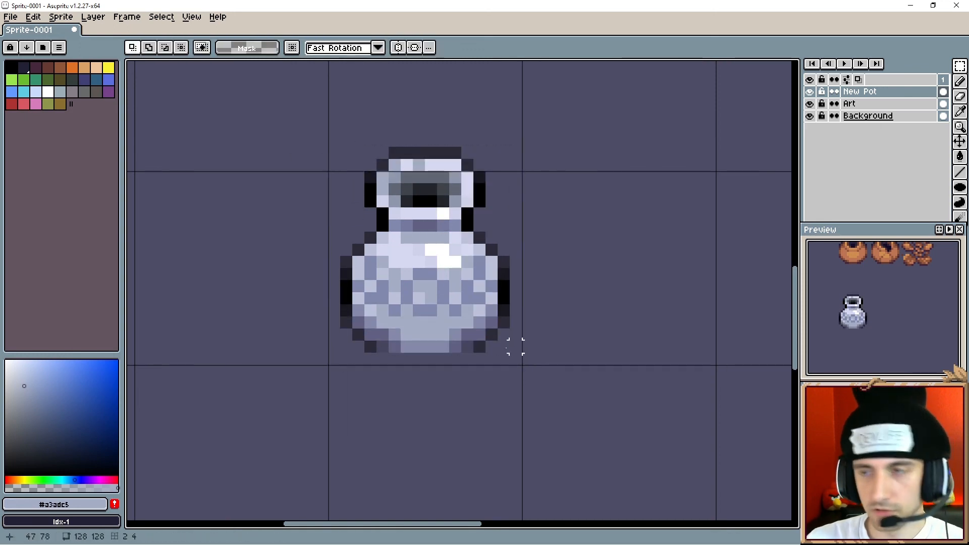
- Add a new layer directly above Art and paint a black shadow on it around the pot's base and lower corners
{"action": "right_click", "coordinate": [864, 109]}
{"action": "left_click", "coordinate": [886, 143]}
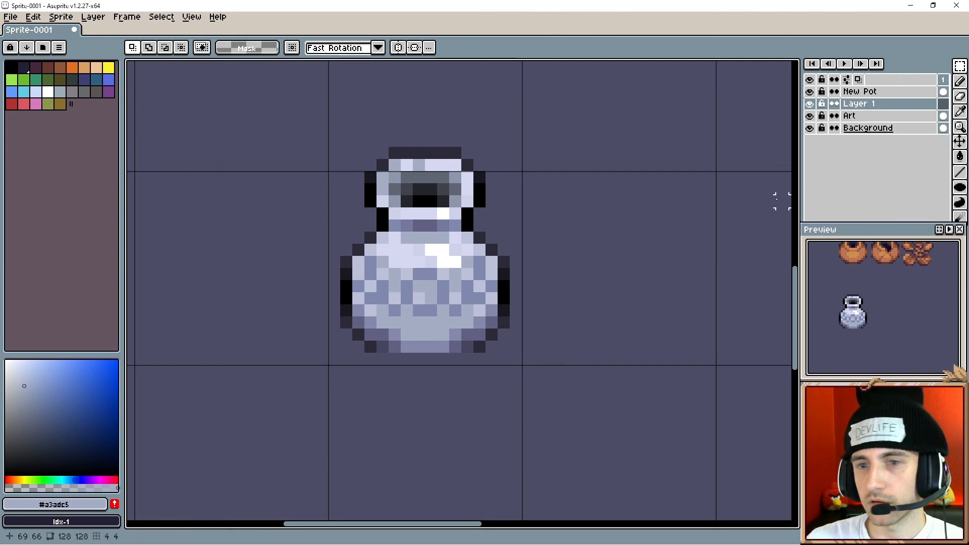
{"action": "left_click_drag", "start_coordinate": [31, 453], "coordinate": [5, 475]}
{"action": "key", "text": "b"}
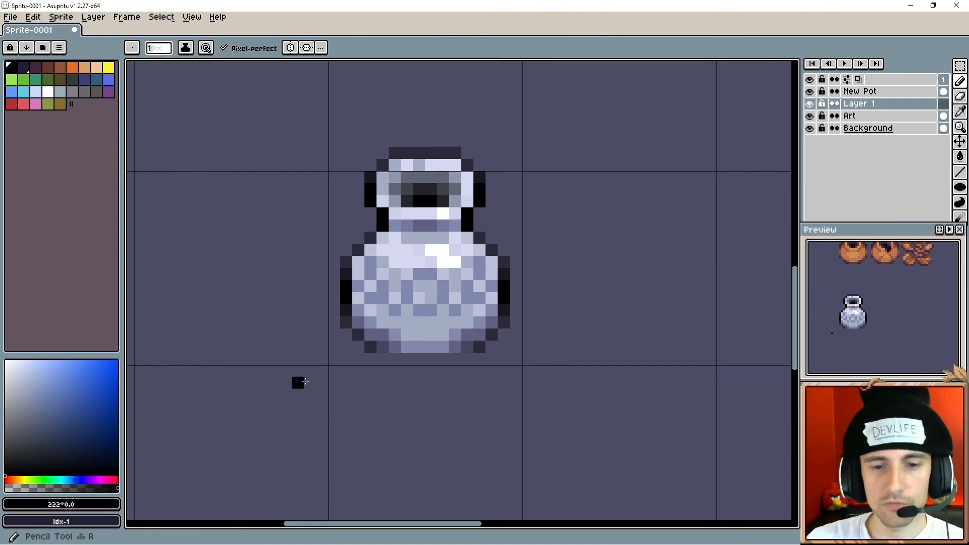
{"action": "left_click_drag", "start_coordinate": [369, 358], "coordinate": [452, 360]}
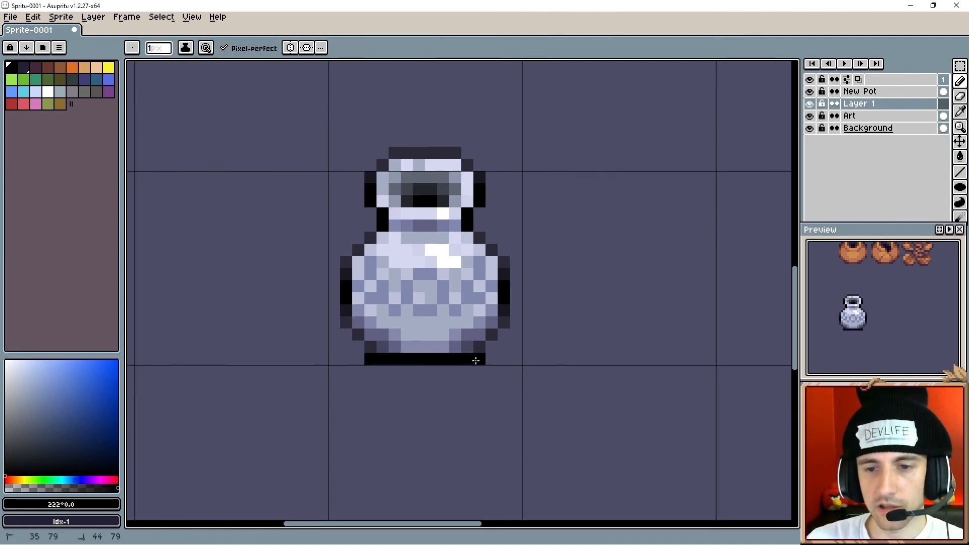
{"action": "left_click", "coordinate": [491, 347]}
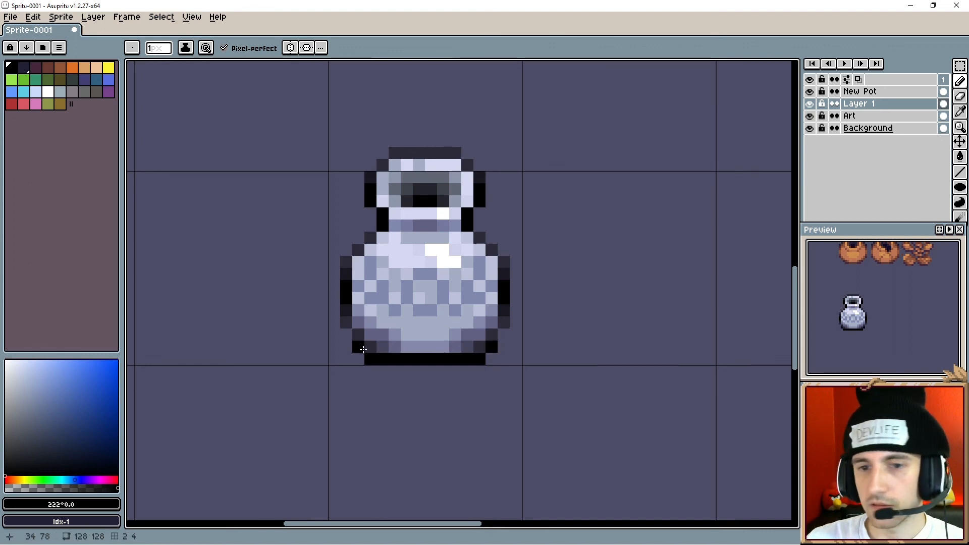
{"action": "left_click", "coordinate": [348, 341]}
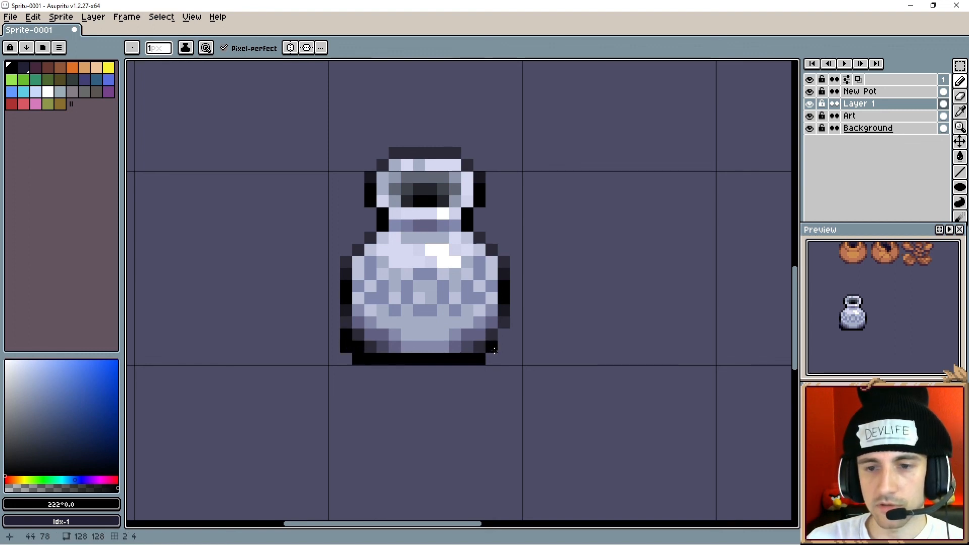
{"action": "left_click", "coordinate": [503, 335]}
{"action": "left_click", "coordinate": [492, 359]}
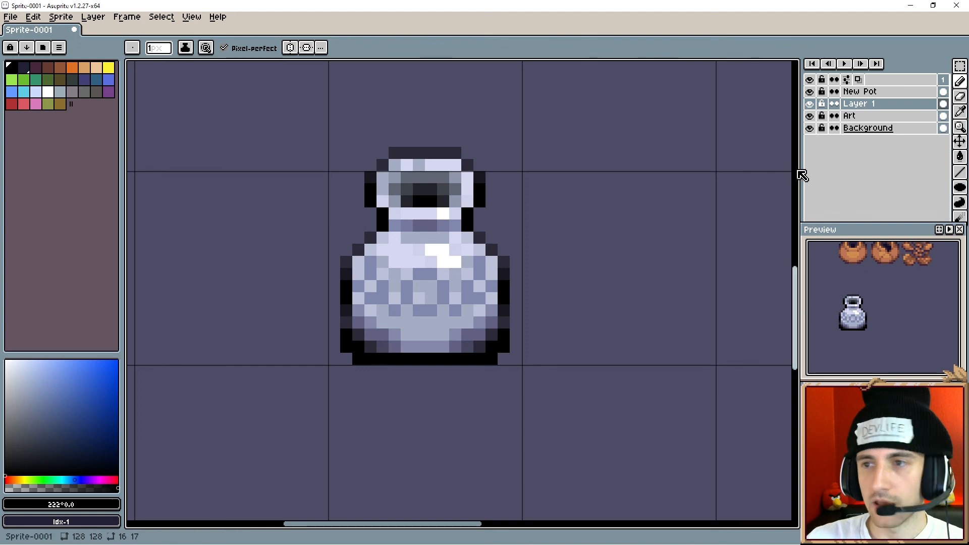
- Lower the opacity of the shadow layer, Layer 1, so the black reads as a soft shadow
{"action": "double_click", "coordinate": [857, 104]}
{"action": "left_click_drag", "start_coordinate": [696, 131], "coordinate": [670, 134]}
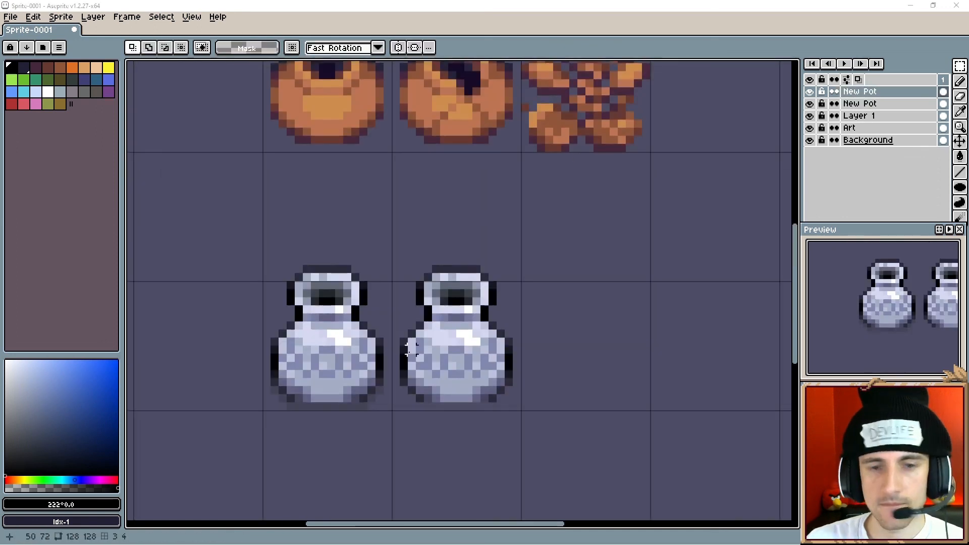
- Copy the second stone pot into the grid cell to its right and centre all three pots in the preview
{"action": "left_click_drag", "start_coordinate": [501, 294], "coordinate": [423, 286]}
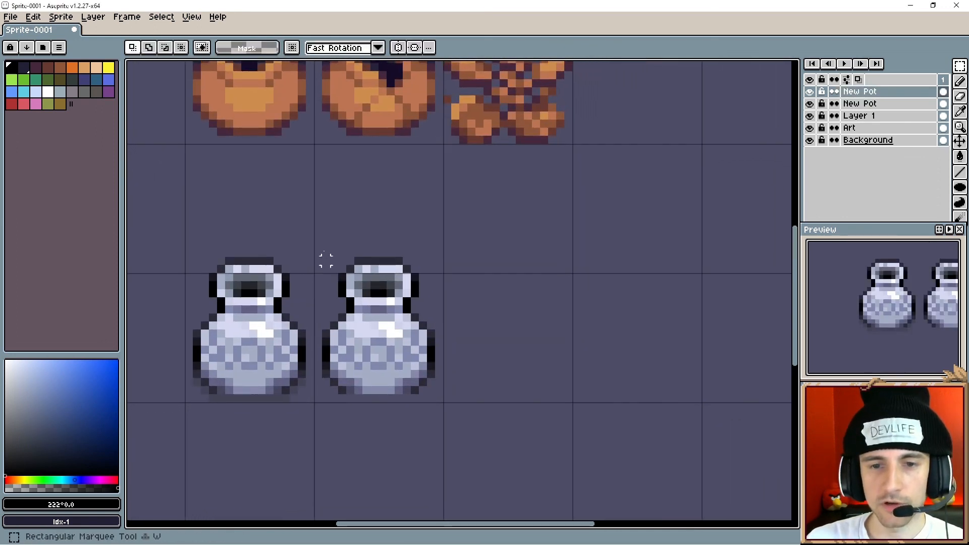
{"action": "left_click_drag", "start_coordinate": [318, 245], "coordinate": [448, 416]}
{"action": "left_click_drag", "start_coordinate": [391, 368], "coordinate": [513, 363]}
{"action": "key", "text": "ctrl+d"}
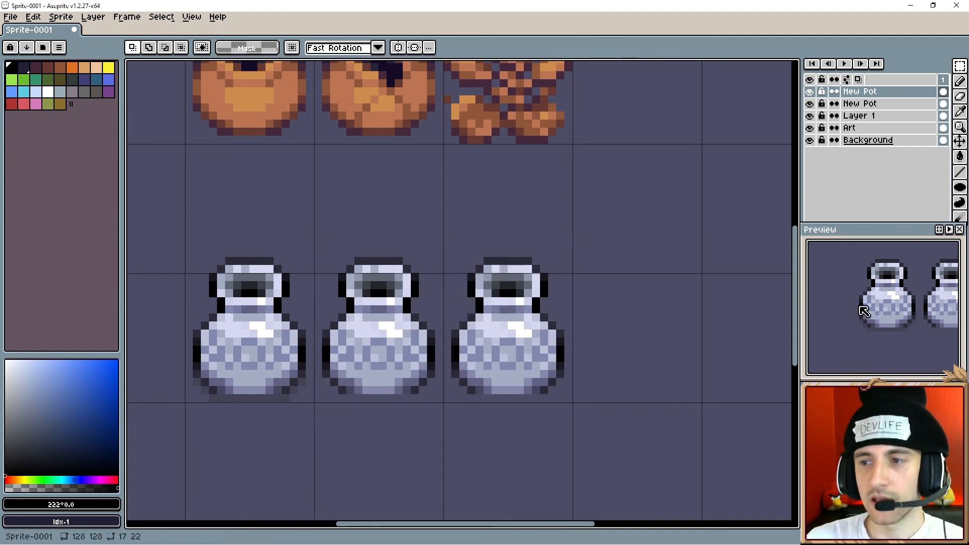
{"action": "scroll", "coordinate": [910, 316], "scroll_direction": "down", "scroll_amount": 1}
{"action": "left_click_drag", "start_coordinate": [915, 321], "coordinate": [858, 301]}
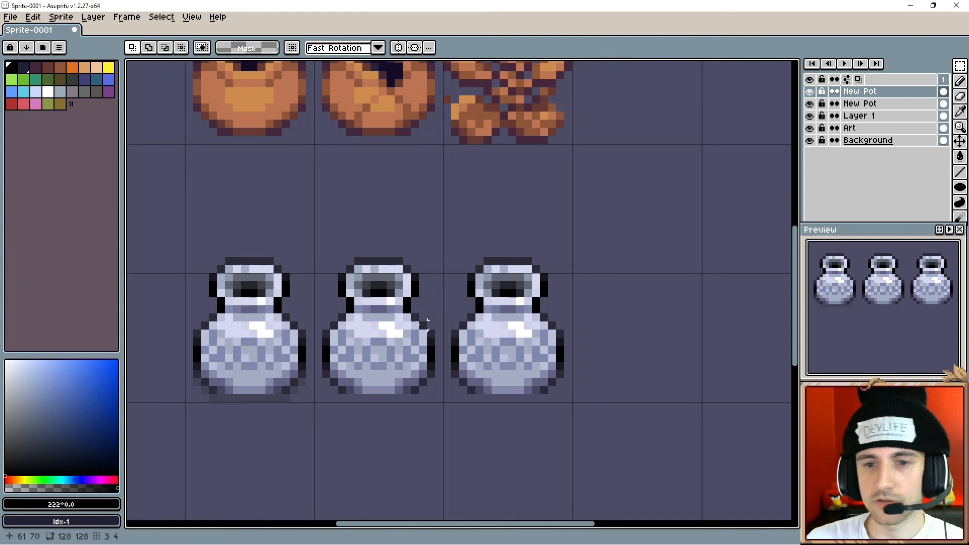
- Move the part of the third pot above its base row up by one pixel, leaving a gap, and deselect it
{"action": "left_click_drag", "start_coordinate": [419, 324], "coordinate": [460, 442]}
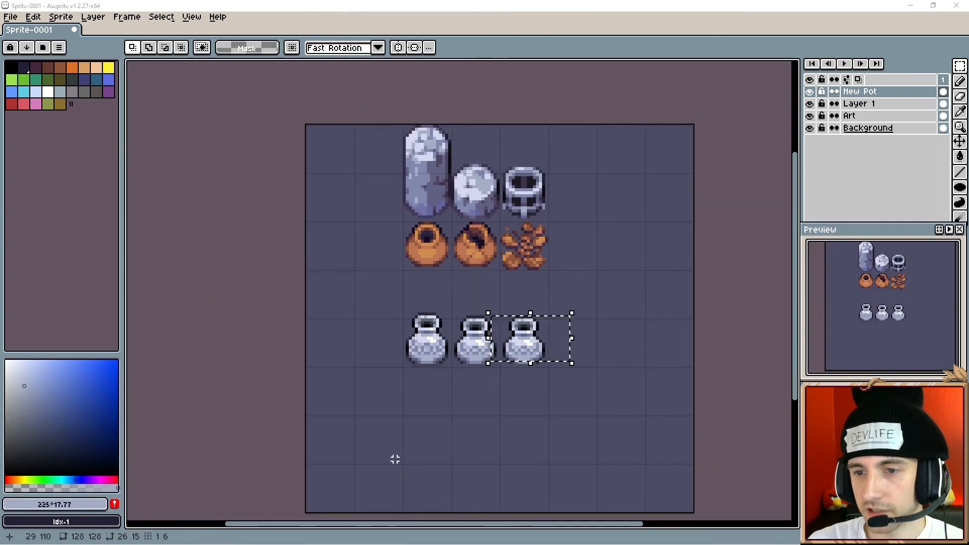
{"action": "left_click", "coordinate": [544, 350]}
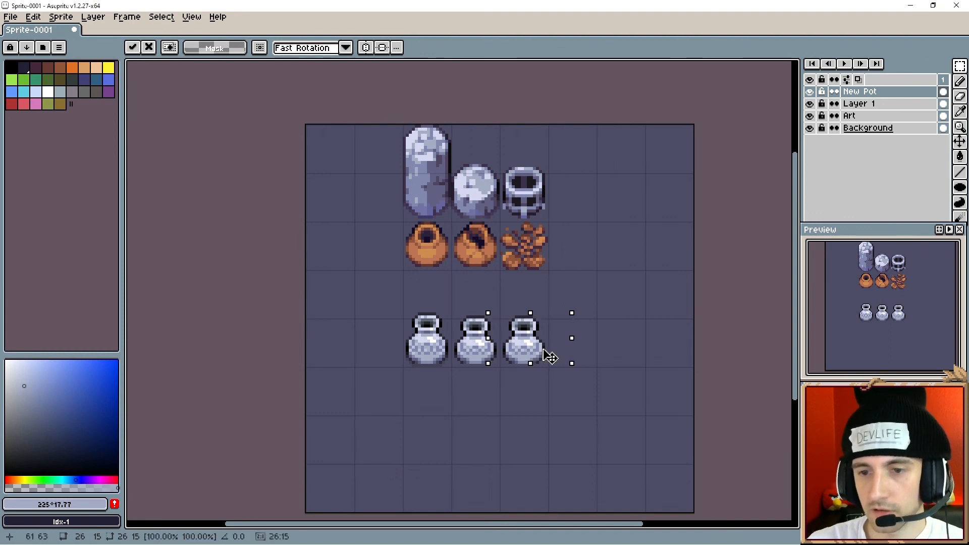
{"action": "key", "text": "ctrl+d"}
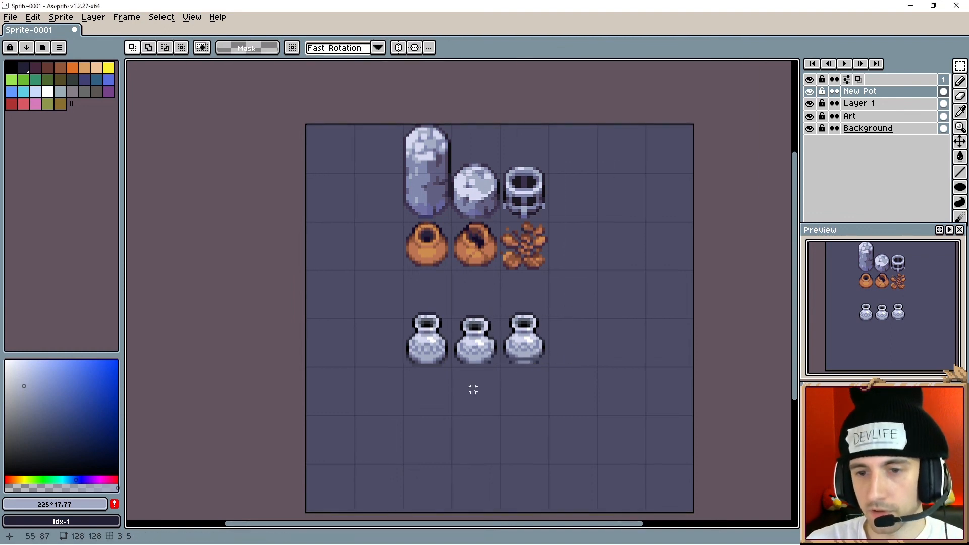
- Sample the dark outline colour #2b2a39 and fill the gap above the third pot's base with a one-pixel band
{"action": "scroll", "coordinate": [472, 392], "scroll_direction": "up", "scroll_amount": 1}
{"action": "scroll", "coordinate": [554, 373], "scroll_direction": "up", "scroll_amount": 5}
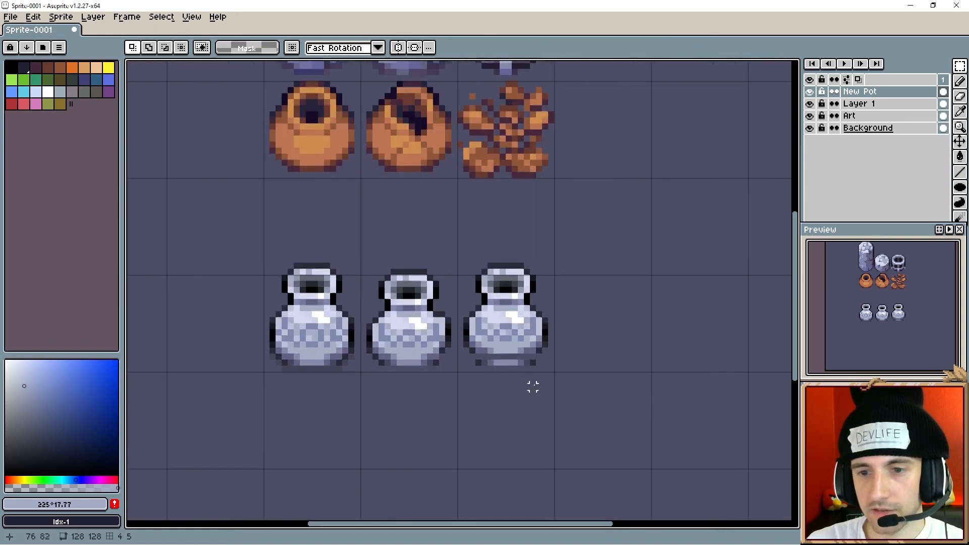
{"action": "key", "text": "i"}
{"action": "left_click", "coordinate": [440, 339]}
{"action": "key", "text": "b"}
{"action": "left_click_drag", "start_coordinate": [445, 342], "coordinate": [557, 343]}
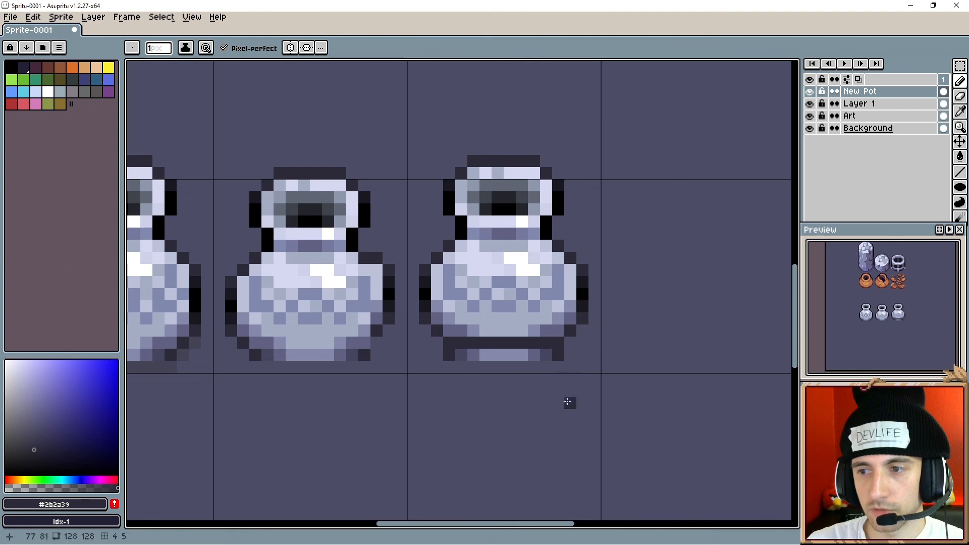
{"action": "scroll", "coordinate": [519, 392], "scroll_direction": "down", "scroll_amount": 3}
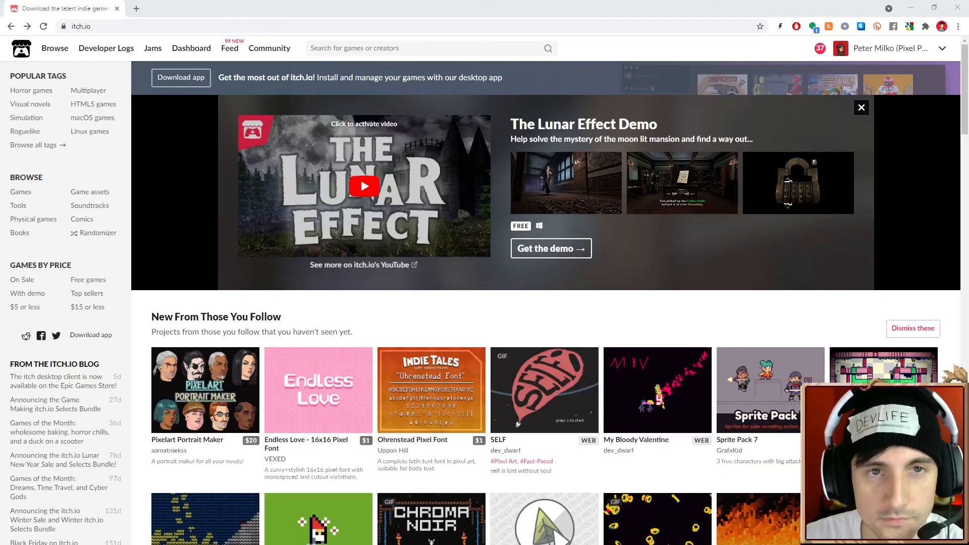
- Switch to itch.io in the browser, open the account's own profile page and find its free art assets project
{"action": "mouse_move", "coordinate": [450, 363]}
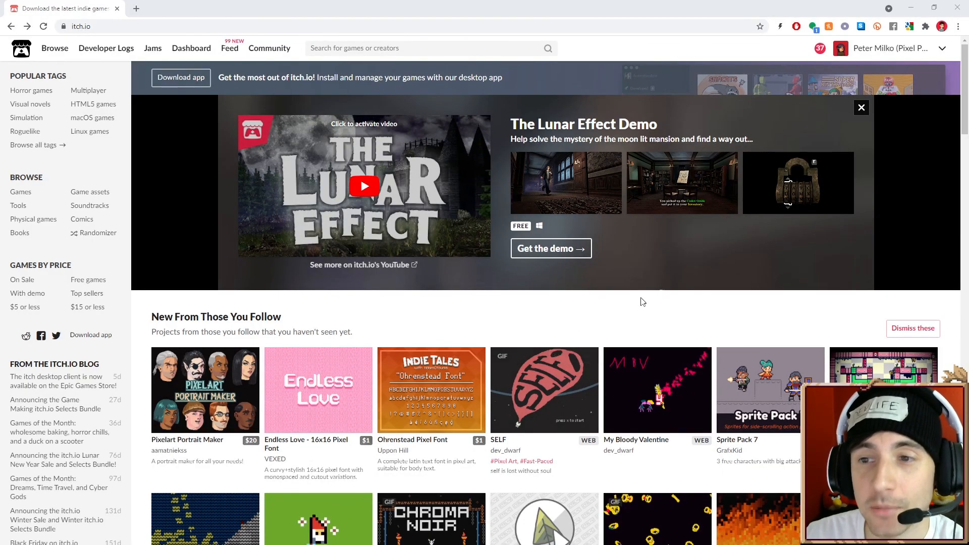
{"action": "left_click", "coordinate": [891, 49]}
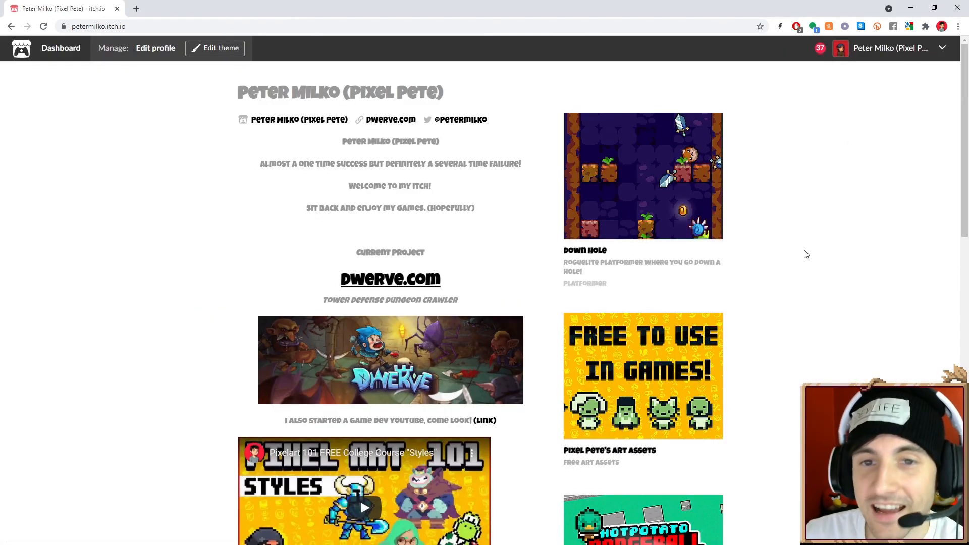
{"action": "scroll", "coordinate": [792, 266], "scroll_direction": "down", "scroll_amount": 1}
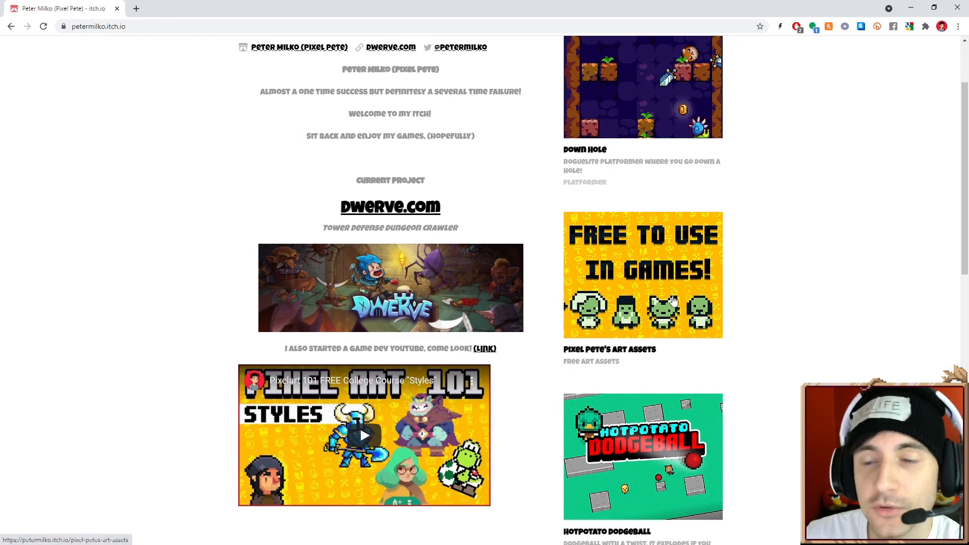